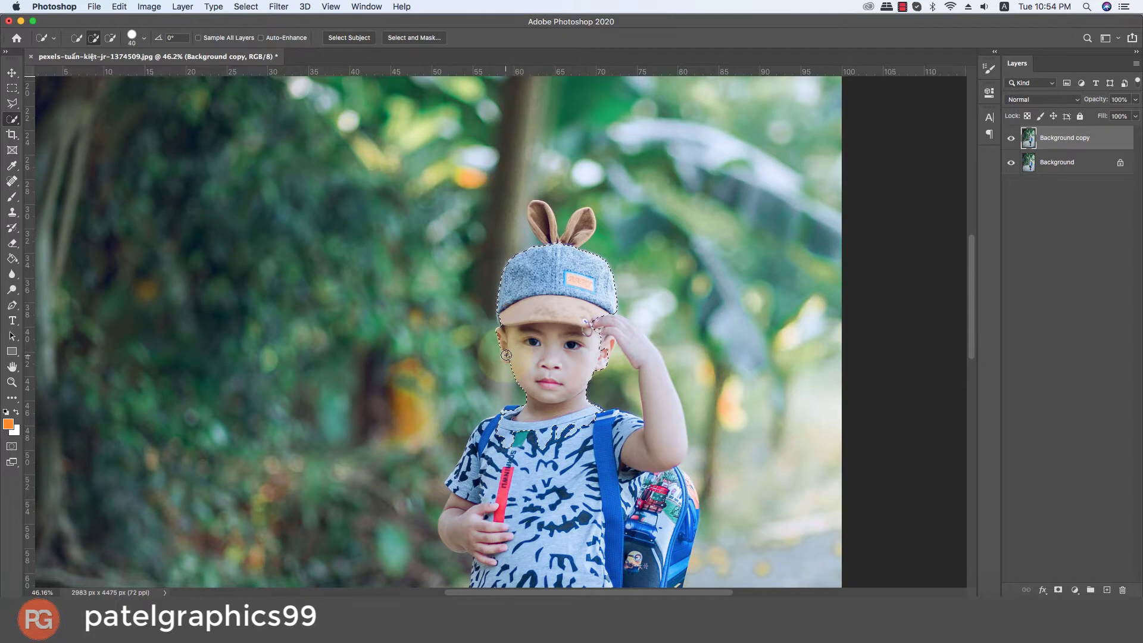
# Extend the Quick Selection over the cap's bunny ears and the boy's raised arm.
pyautogui.moveTo(516, 336); pyautogui.dragTo(556, 242)
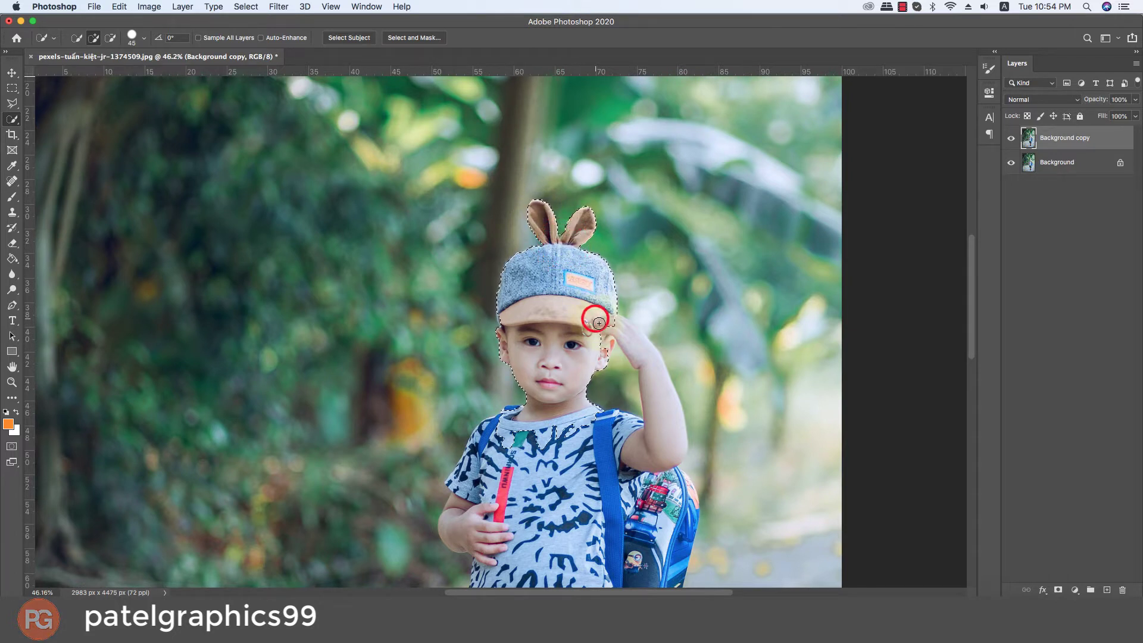
pyautogui.moveTo(622, 335); pyautogui.dragTo(653, 402)
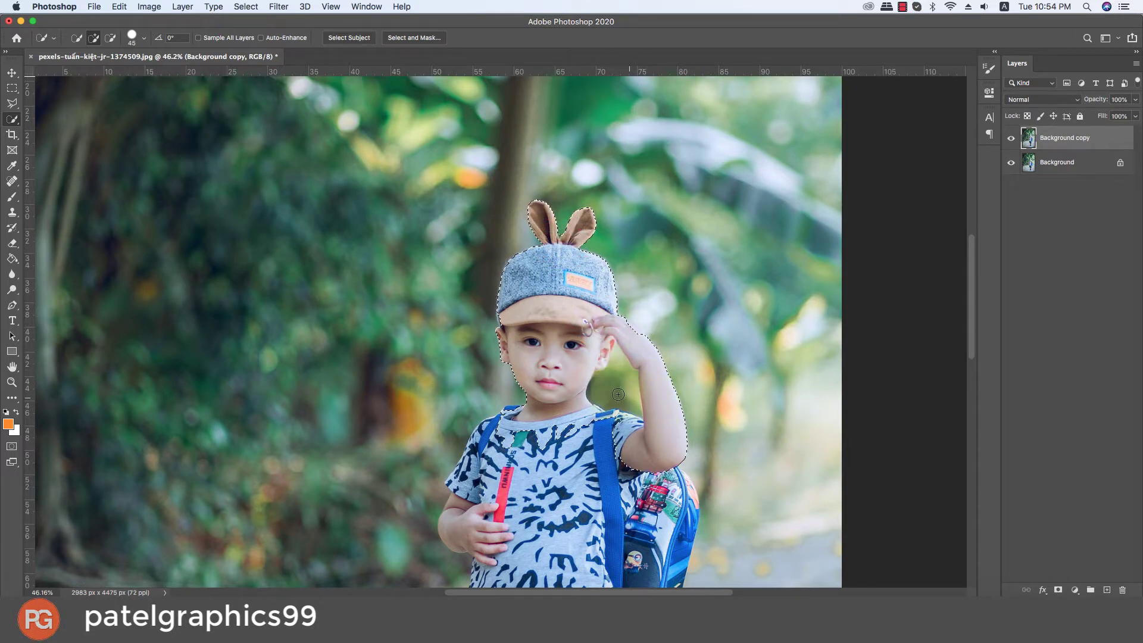
# Add the boy's shoulder, lowered arm, printed shirt and blue backpack to the Quick Selection.
pyautogui.scroll(-5, 550, 390)
pyautogui.moveTo(551, 390); pyautogui.dragTo(558, 309)
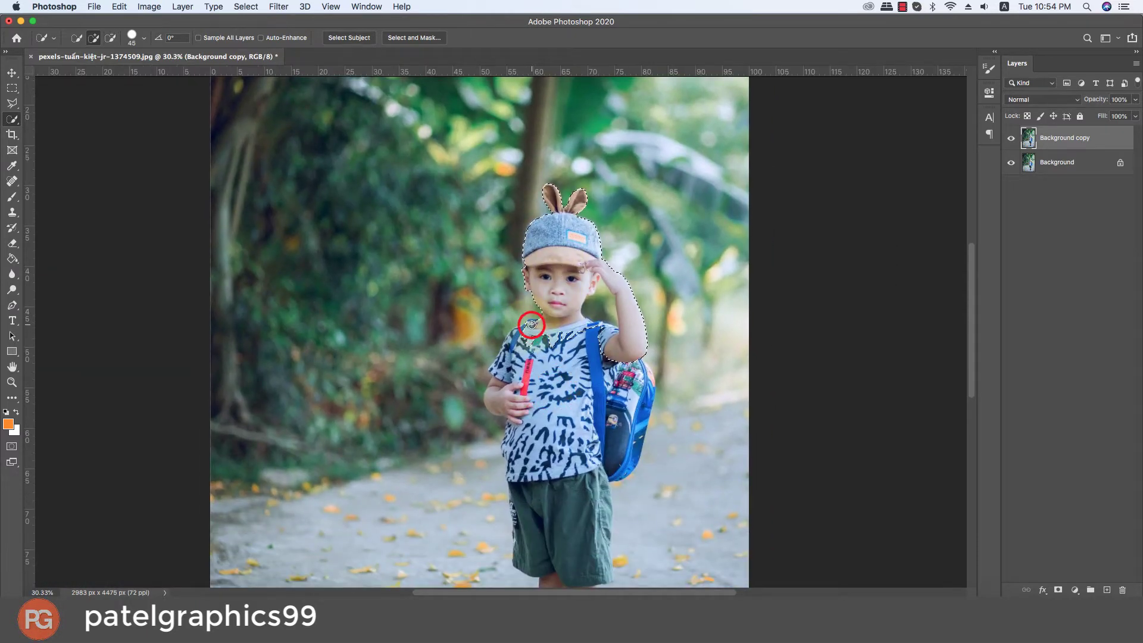
pyautogui.click(531, 324)
pyautogui.moveTo(529, 332)
pyautogui.mouseDown()
pyautogui.moveTo(500, 396)
pyautogui.moveTo(518, 423)
pyautogui.moveTo(517, 459)
pyautogui.moveTo(509, 369)
pyautogui.mouseUp()
pyautogui.click(495, 369)
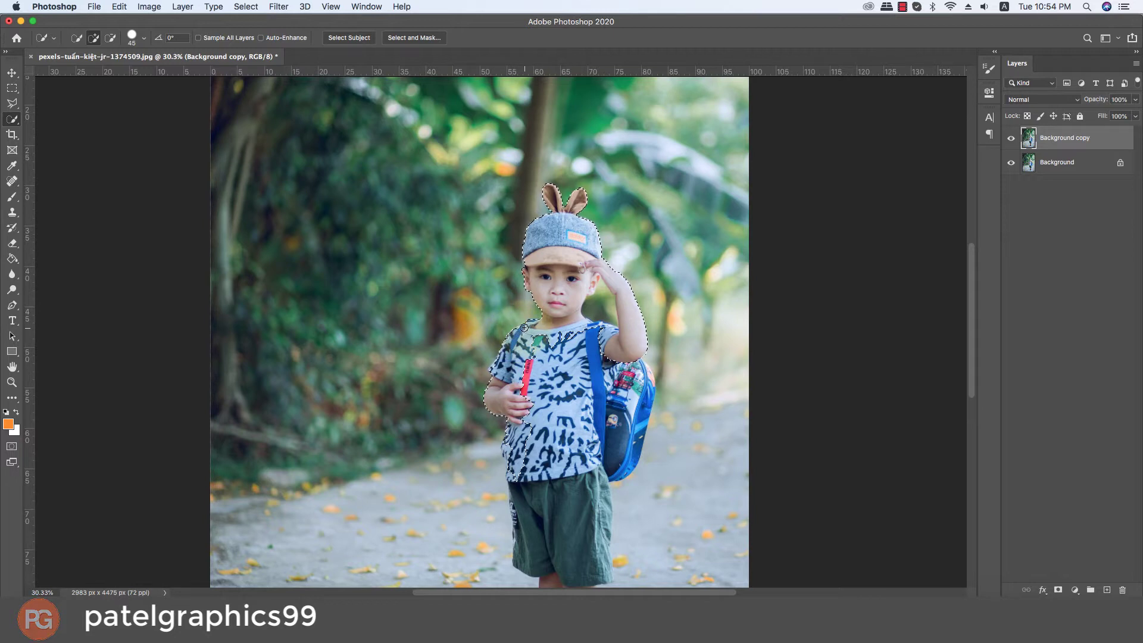
pyautogui.moveTo(524, 329)
pyautogui.mouseDown()
pyautogui.moveTo(585, 344)
pyautogui.moveTo(608, 378)
pyautogui.moveTo(637, 373)
pyautogui.moveTo(647, 387)
pyautogui.moveTo(634, 450)
pyautogui.moveTo(556, 474)
pyautogui.moveTo(569, 450)
pyautogui.mouseUp()
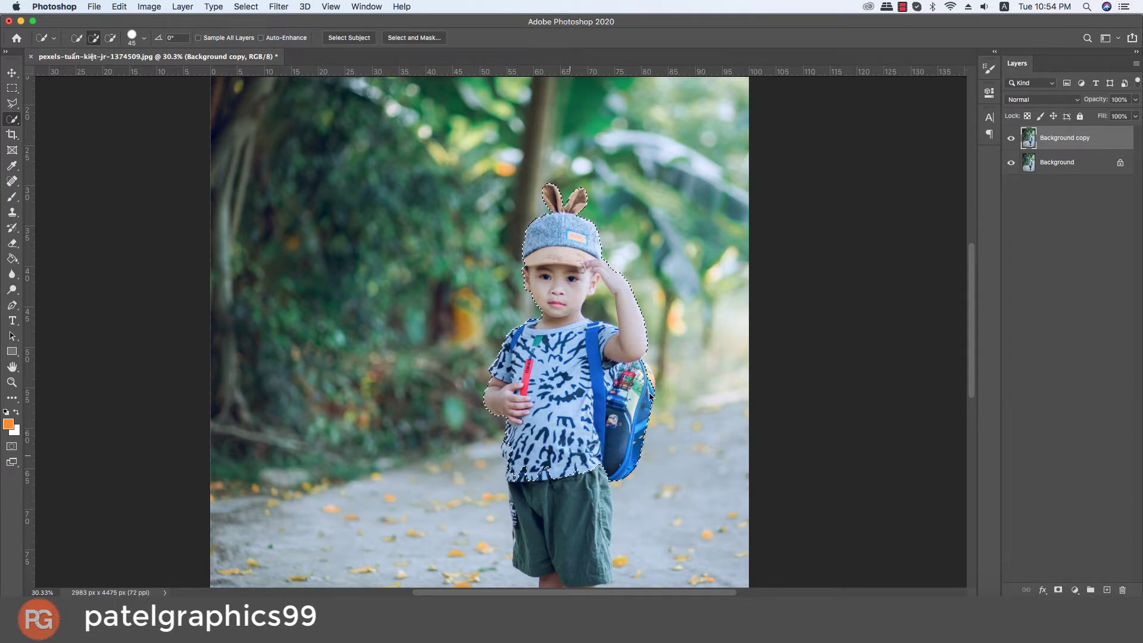
pyautogui.moveTo(642, 406); pyautogui.dragTo(646, 381)
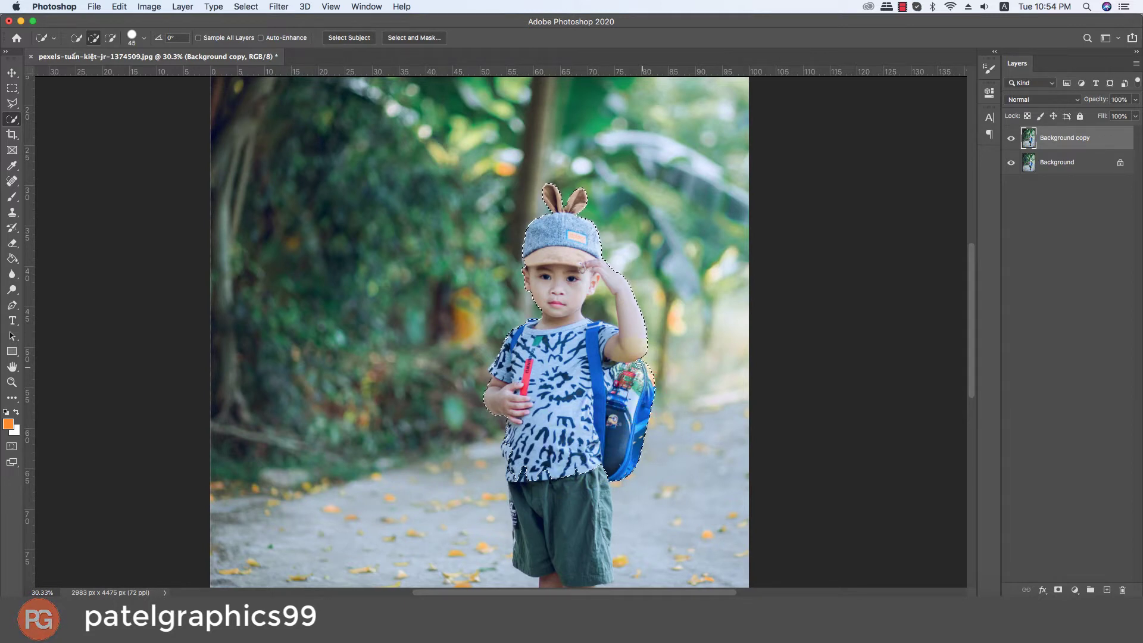
# Extend the Quick Selection down over the green shorts, both legs and the sandals.
pyautogui.scroll(-3, 528, 335)
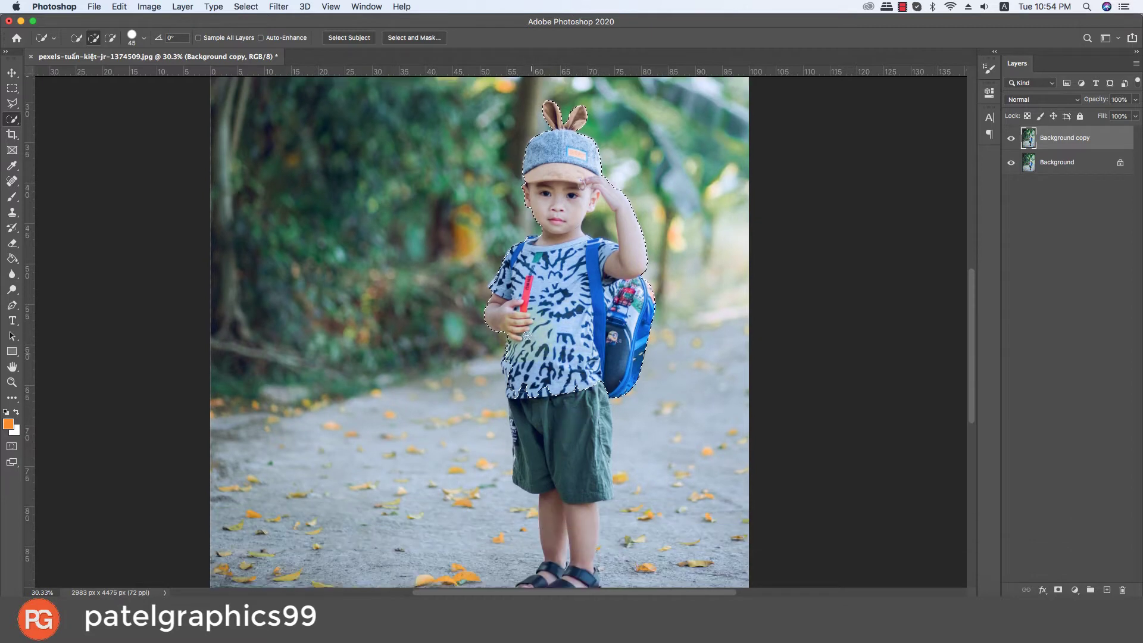
pyautogui.moveTo(508, 359)
pyautogui.mouseDown()
pyautogui.moveTo(507, 350)
pyautogui.moveTo(539, 461)
pyautogui.moveTo(580, 458)
pyautogui.moveTo(590, 410)
pyautogui.moveTo(601, 472)
pyautogui.mouseUp()
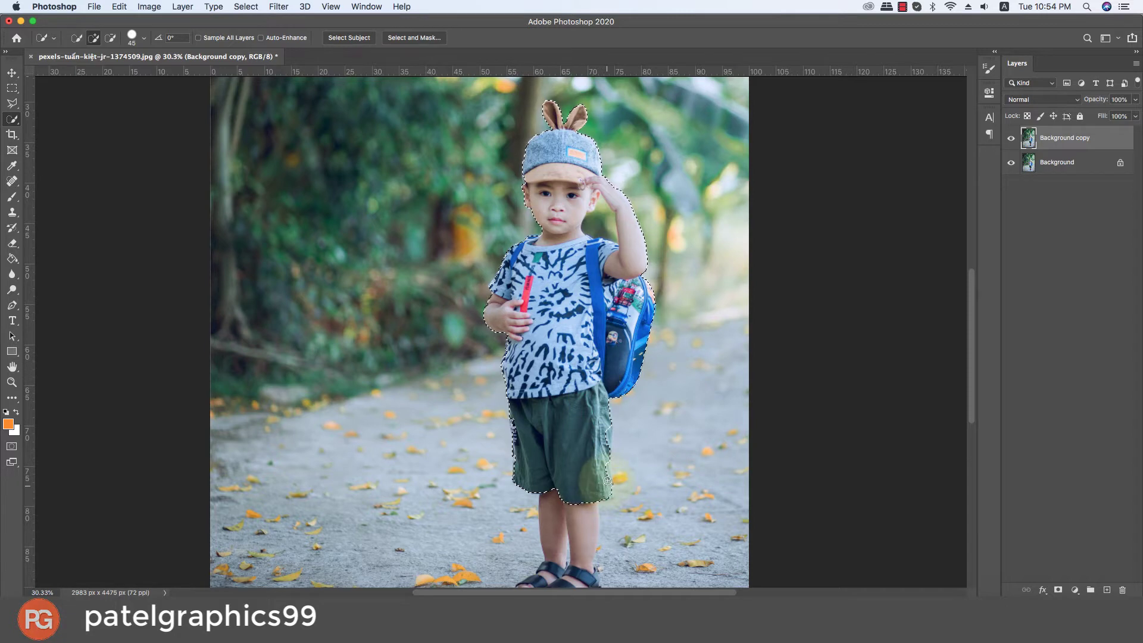
pyautogui.moveTo(584, 439); pyautogui.dragTo(581, 278)
pyautogui.moveTo(551, 340)
pyautogui.mouseDown()
pyautogui.moveTo(543, 421)
pyautogui.moveTo(528, 429)
pyautogui.mouseUp()
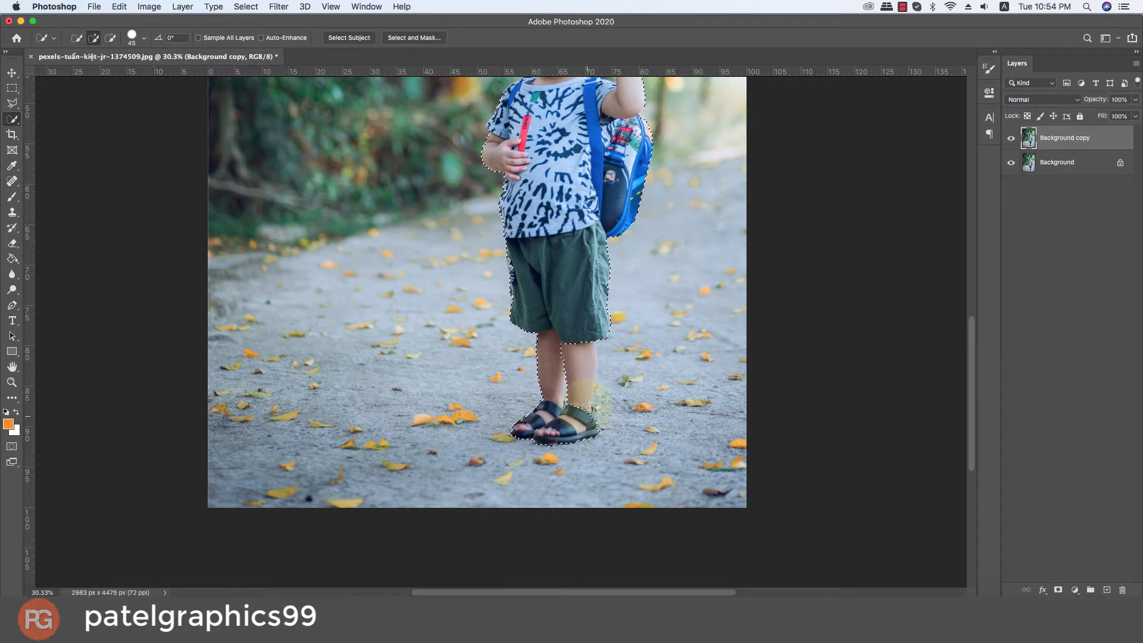
pyautogui.moveTo(586, 407); pyautogui.dragTo(585, 319)
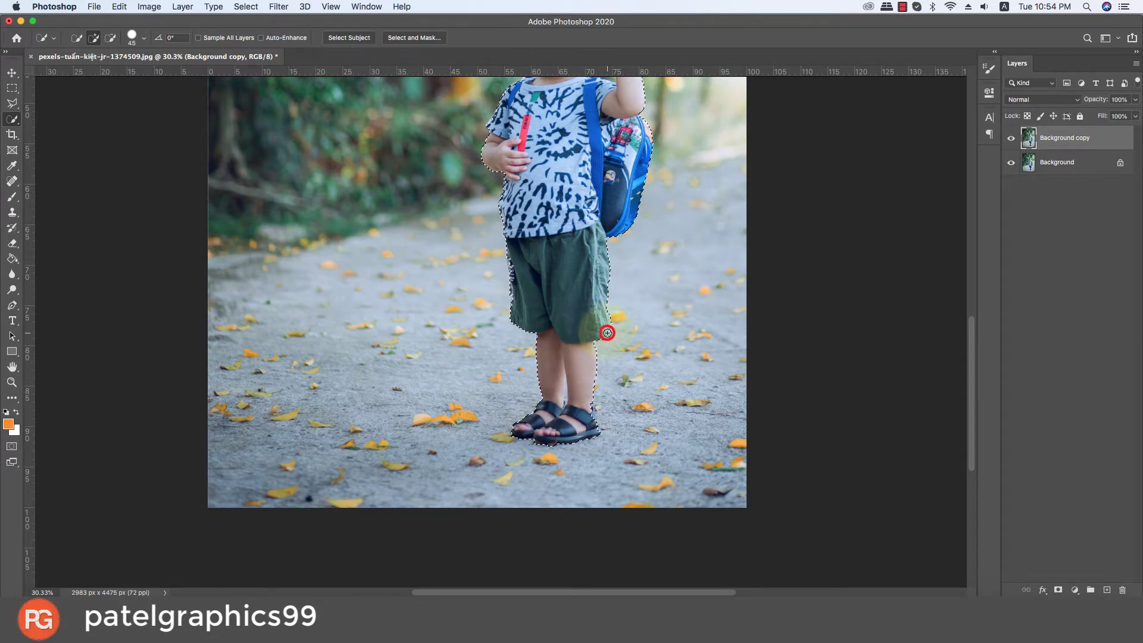
# Refine the Quick Selection along both side edges of the shorts, including the printed patch.
pyautogui.scroll(5, 600, 267)
pyautogui.click(610, 318)
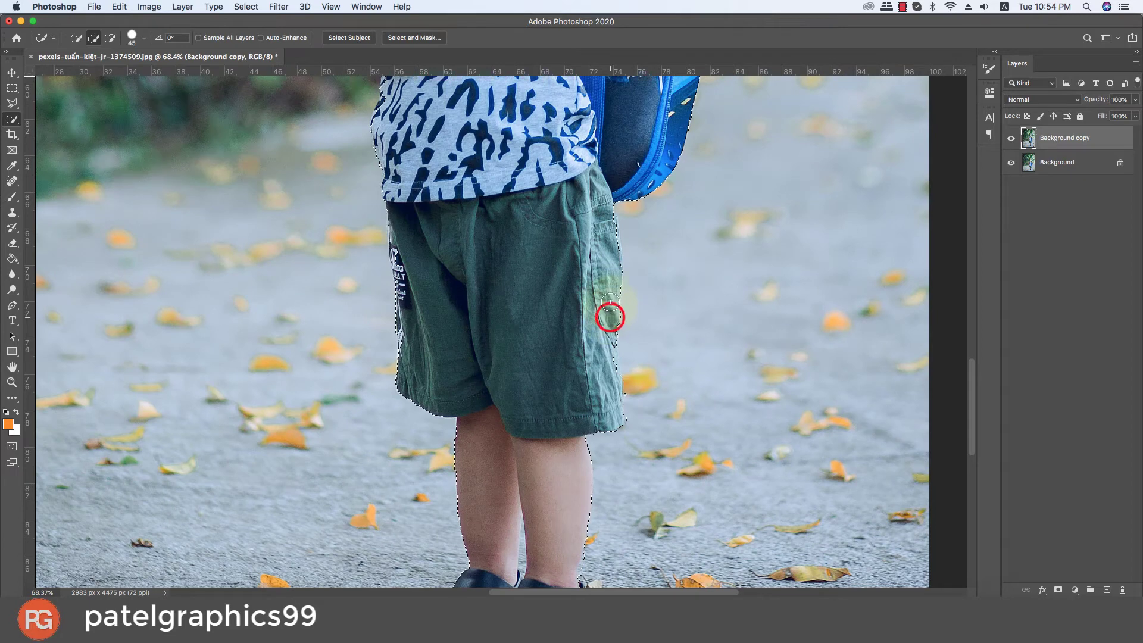
pyautogui.moveTo(610, 302); pyautogui.dragTo(606, 260)
pyautogui.moveTo(606, 347)
pyautogui.mouseDown()
pyautogui.moveTo(610, 376)
pyautogui.moveTo(485, 294)
pyautogui.mouseUp()
pyautogui.moveTo(407, 336)
pyautogui.mouseDown()
pyautogui.moveTo(409, 348)
pyautogui.moveTo(406, 286)
pyautogui.mouseUp()
pyautogui.moveTo(406, 276)
pyautogui.mouseDown()
pyautogui.moveTo(401, 247)
pyautogui.moveTo(405, 291)
pyautogui.mouseUp()
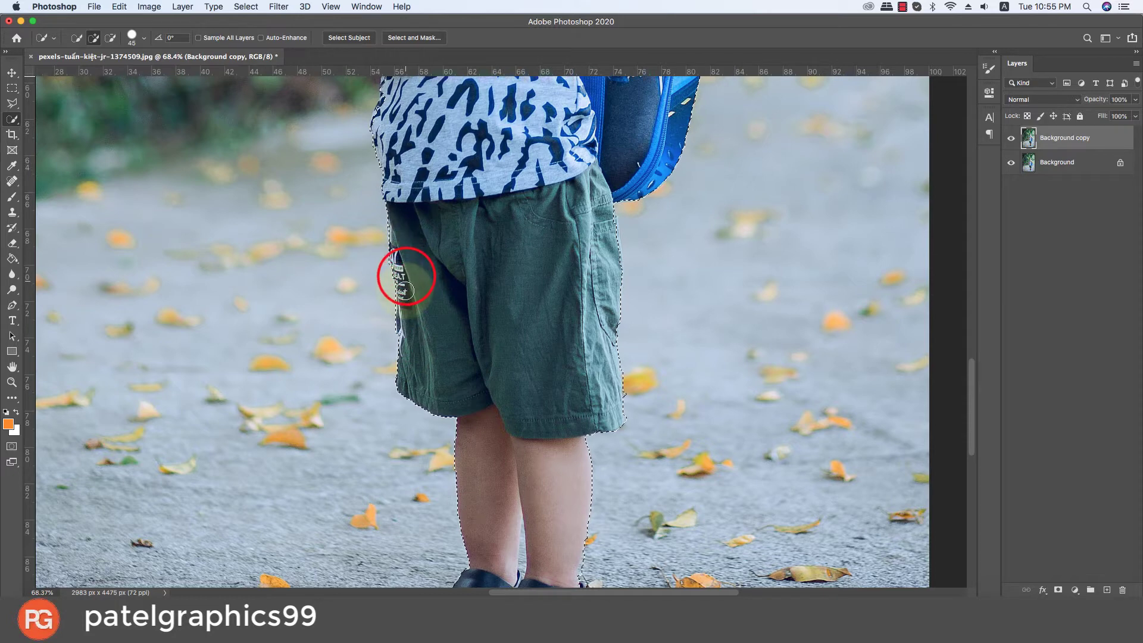
# Add the missed backpack strap and sleeve at the shoulder beside the lowered arm to the selection.
pyautogui.moveTo(634, 181); pyautogui.dragTo(609, 321)
pyautogui.moveTo(620, 212); pyautogui.dragTo(606, 374)
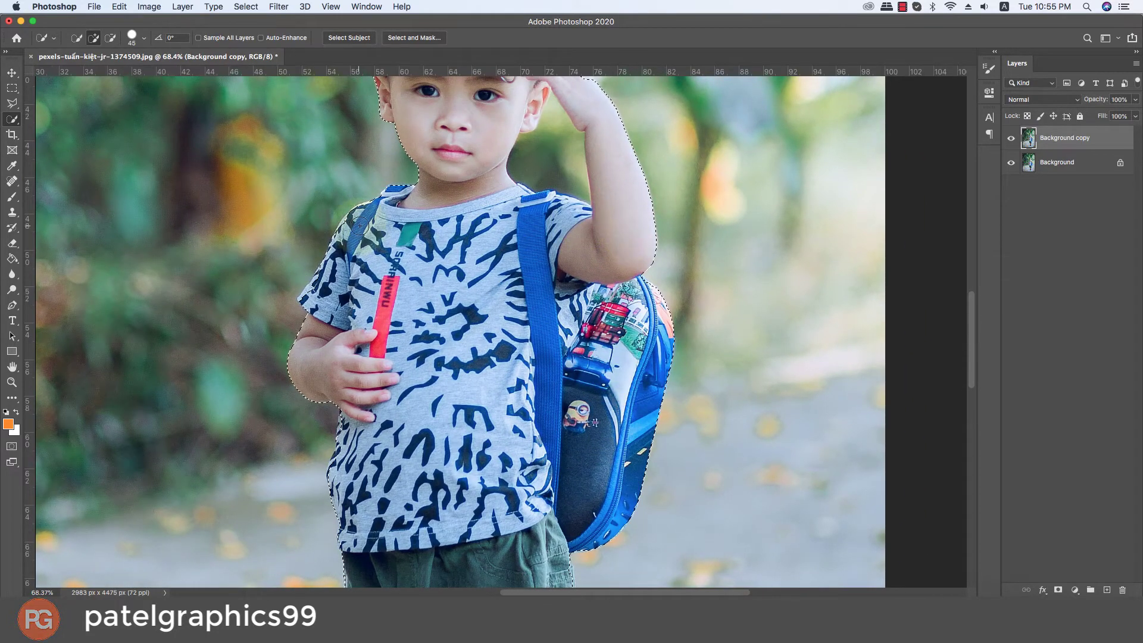
pyautogui.click(367, 213)
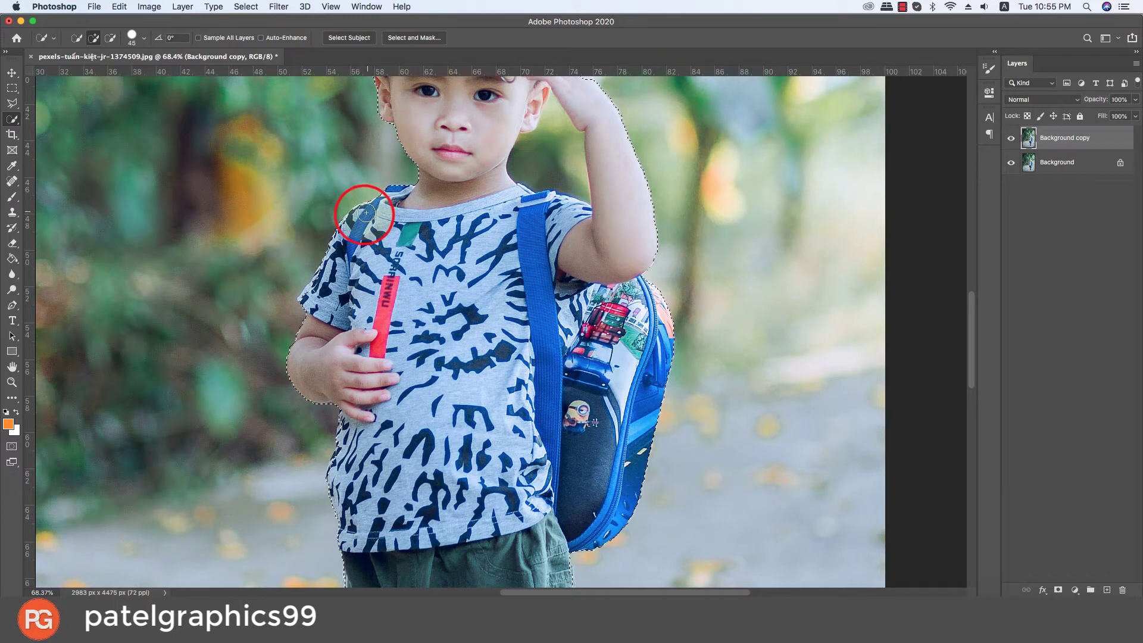
pyautogui.moveTo(366, 212)
pyautogui.mouseDown()
pyautogui.moveTo(337, 237)
pyautogui.moveTo(331, 266)
pyautogui.mouseUp()
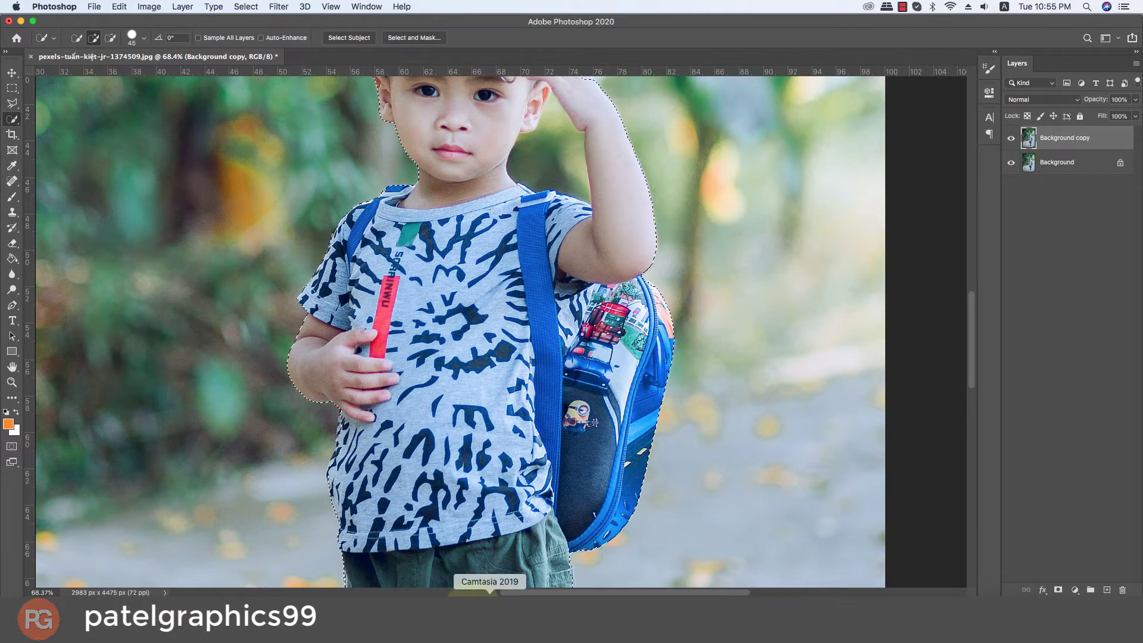
# Subtract the background gap between the face and raised arm, keeping the hand and ear selected.
pyautogui.scroll(5, 619, 181)
pyautogui.keyDown('alt'); pyautogui.click(585, 298); pyautogui.keyUp('alt')
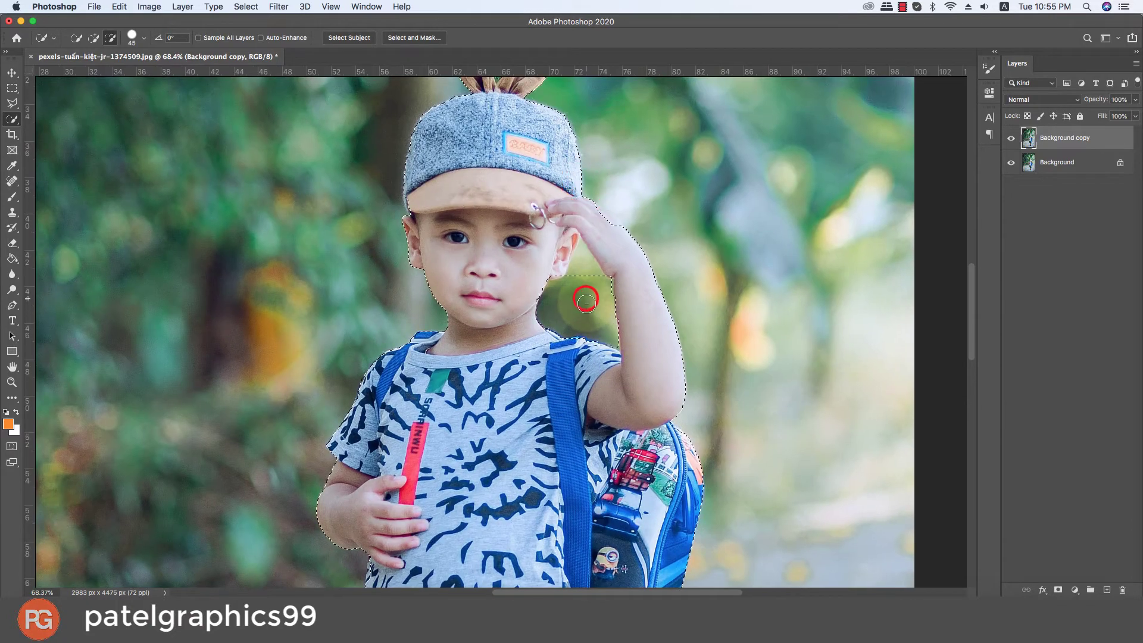
pyautogui.keyDown('alt'); pyautogui.click(583, 271); pyautogui.keyUp('alt')
pyautogui.click(612, 230)
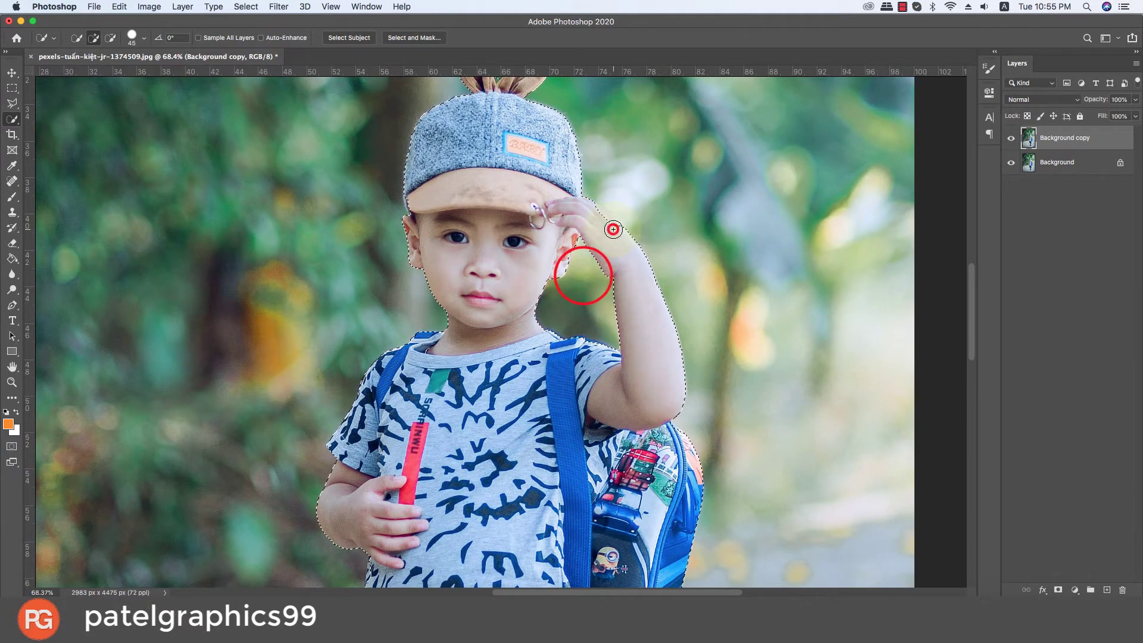
pyautogui.click(565, 245)
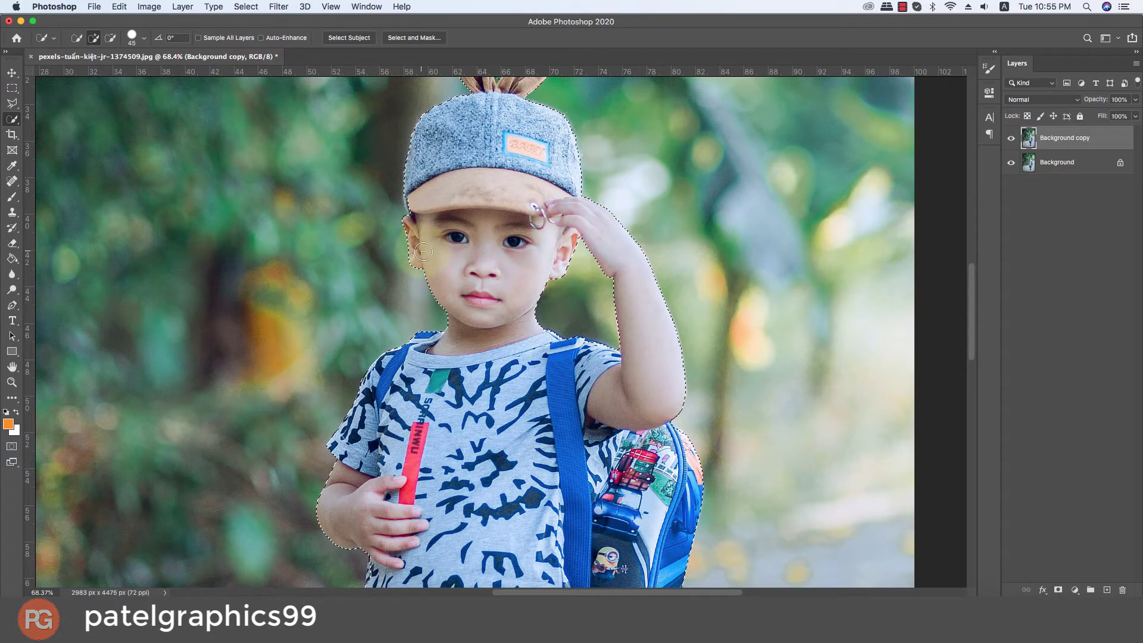
# Refine the selection in Select and Mask with Smooth 2 and Feather 0.2 px, and apply it as a layer mask on Background copy.
pyautogui.keyDown('alt'); pyautogui.scroll(-3, 424, 251); pyautogui.keyUp('alt')
pyautogui.keyDown('alt'); pyautogui.scroll(-5, 424, 251); pyautogui.keyUp('alt')
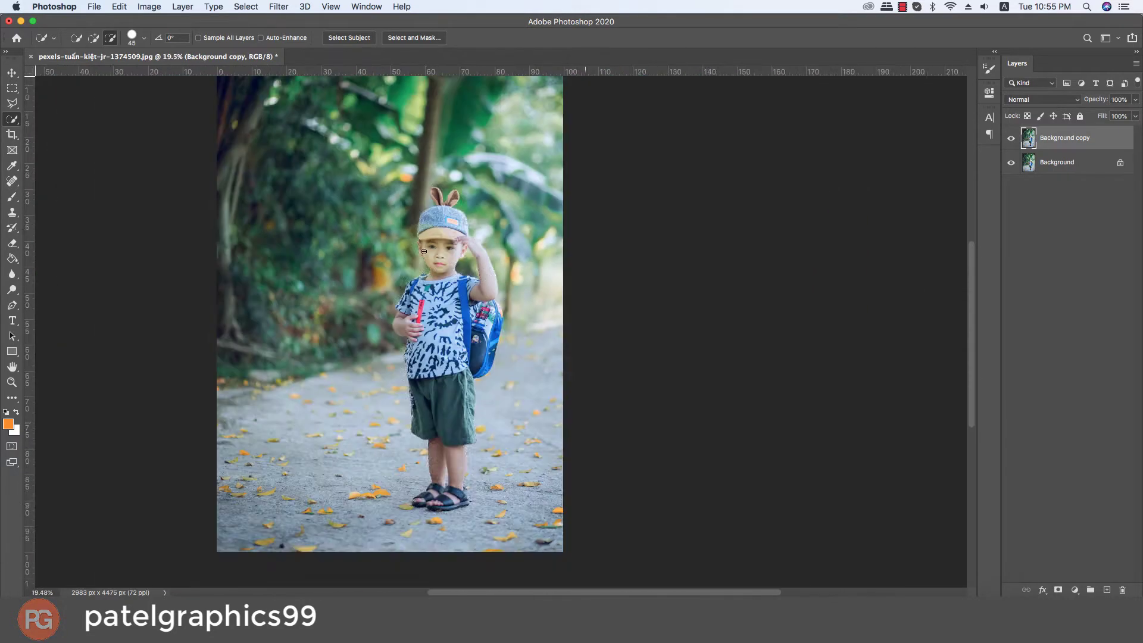
pyautogui.click(415, 37)
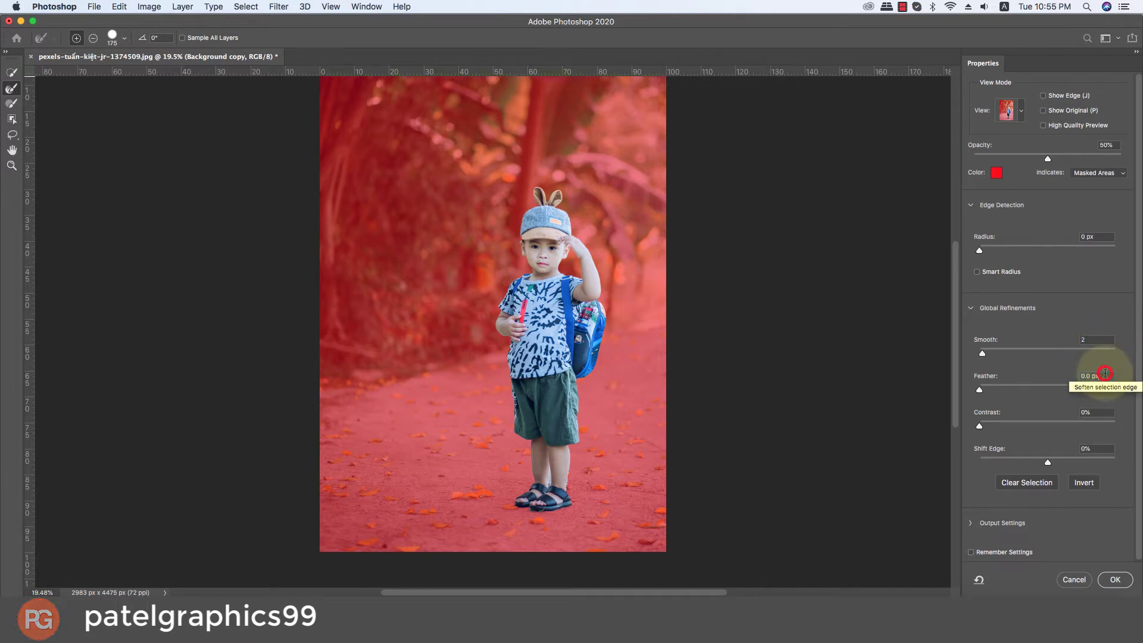
pyautogui.write('0.2')
pyautogui.click(1100, 409)
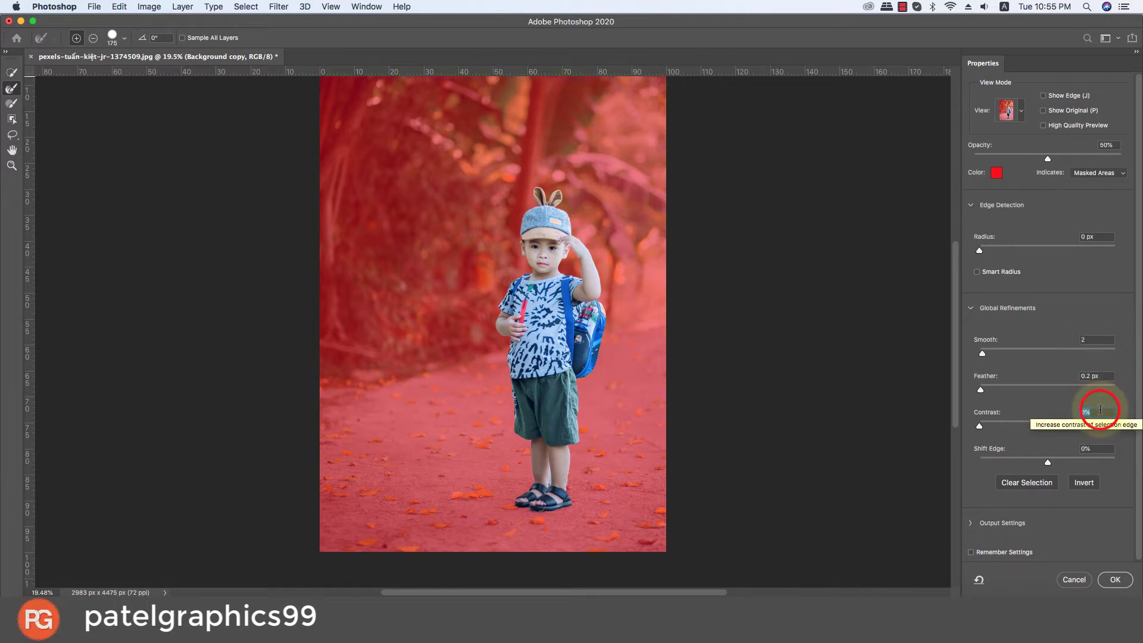
pyautogui.click(1114, 580)
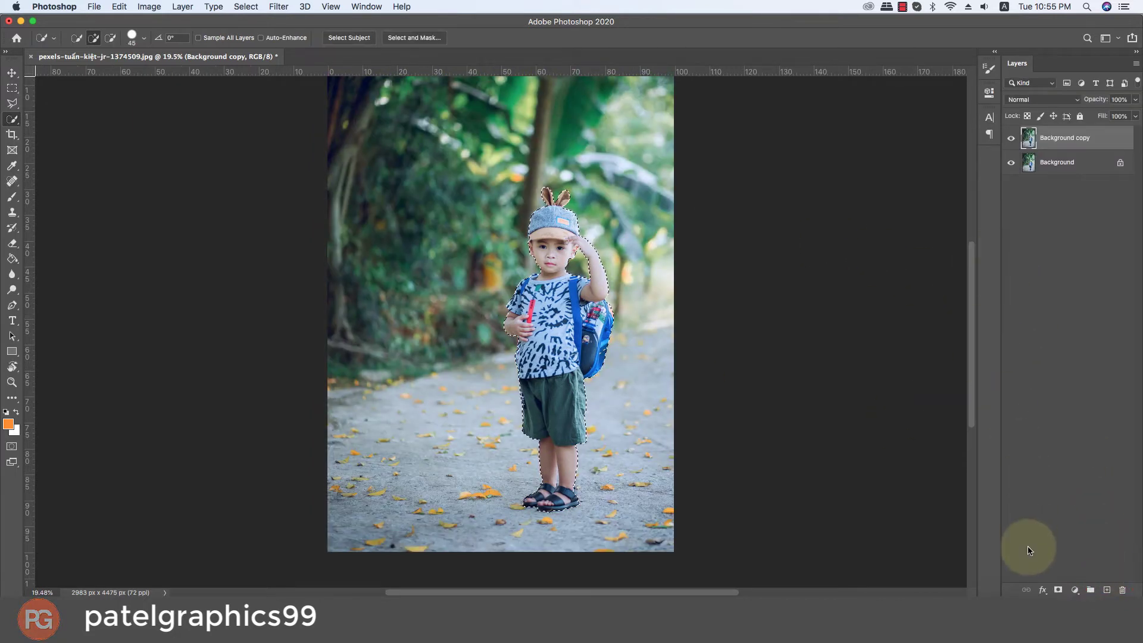
pyautogui.click(1059, 591)
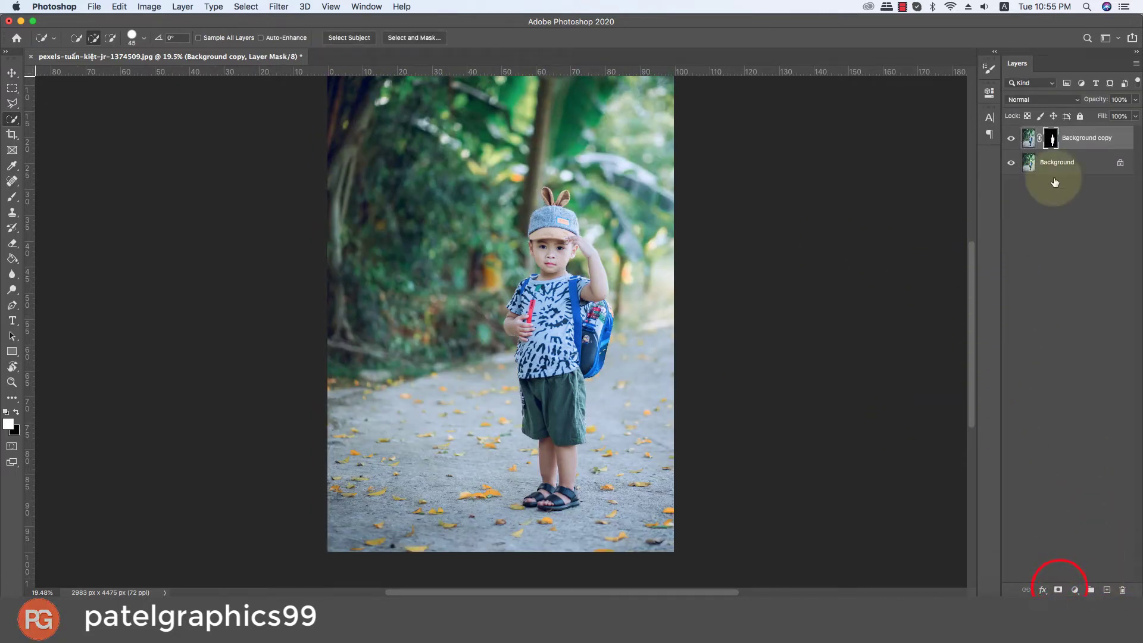
# Add a new layer directly above Background and fill it with white.
pyautogui.click(1075, 161)
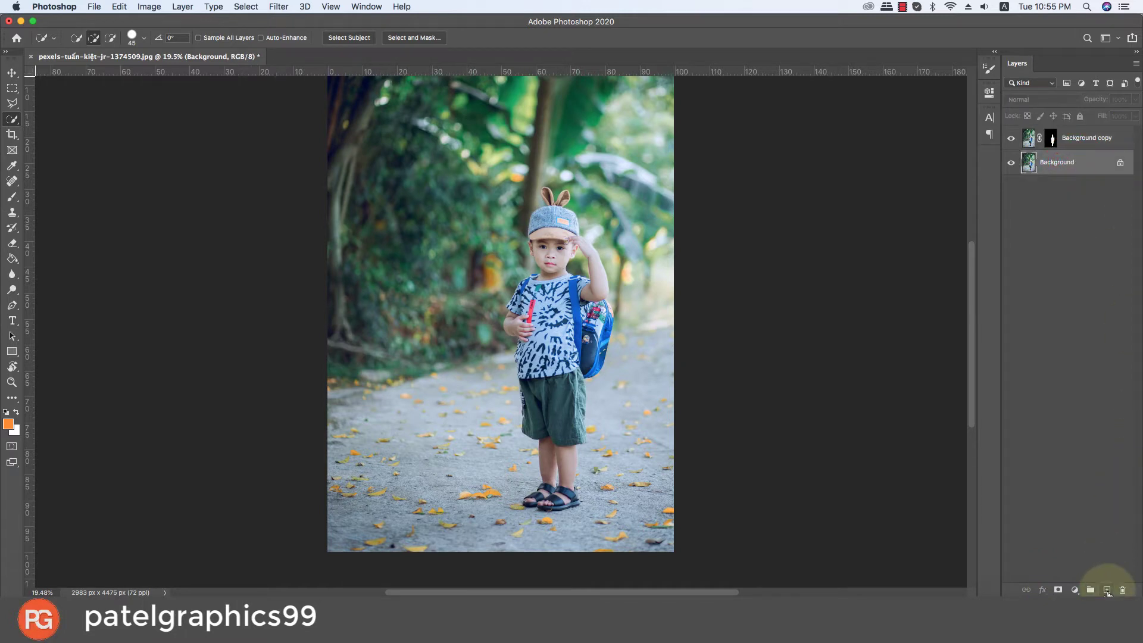
pyautogui.click(1107, 590)
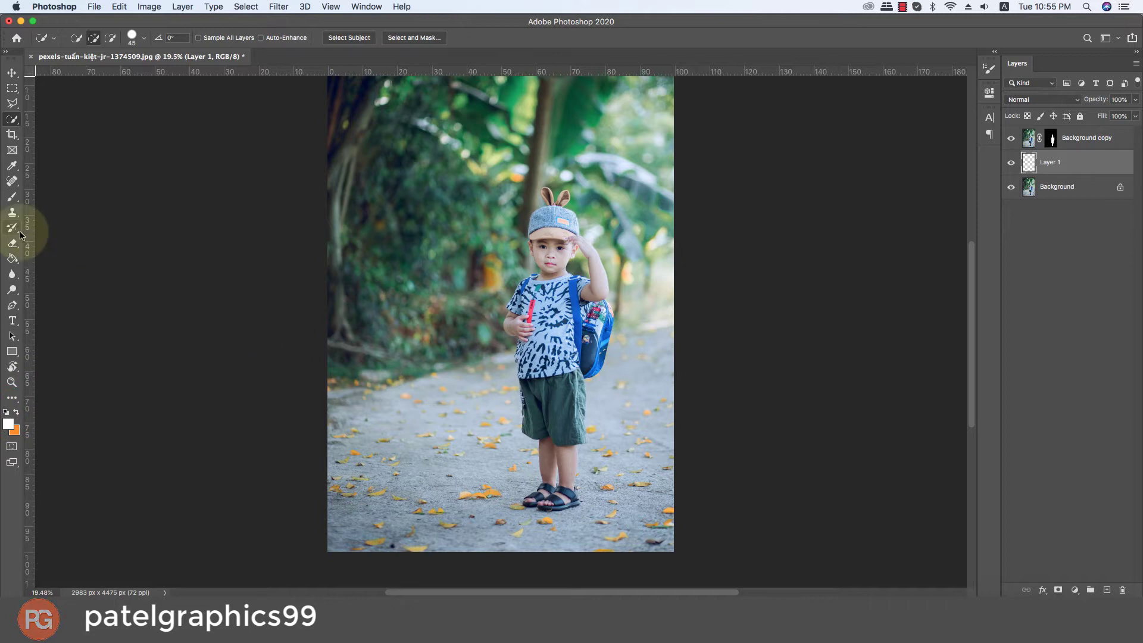
pyautogui.click(6, 259)
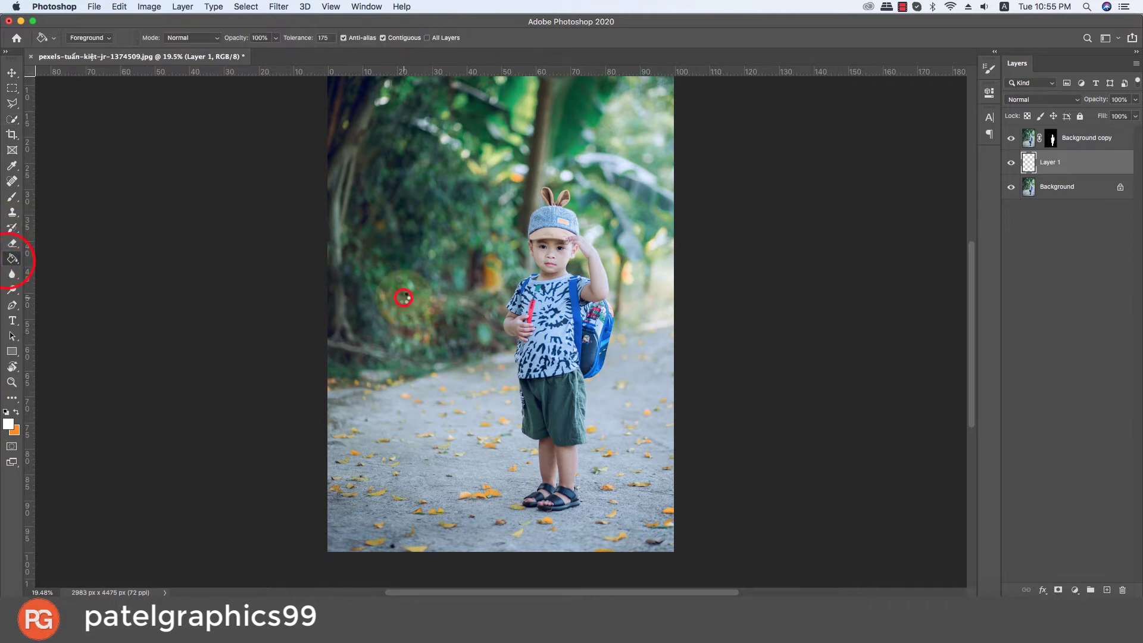
pyautogui.click(403, 297)
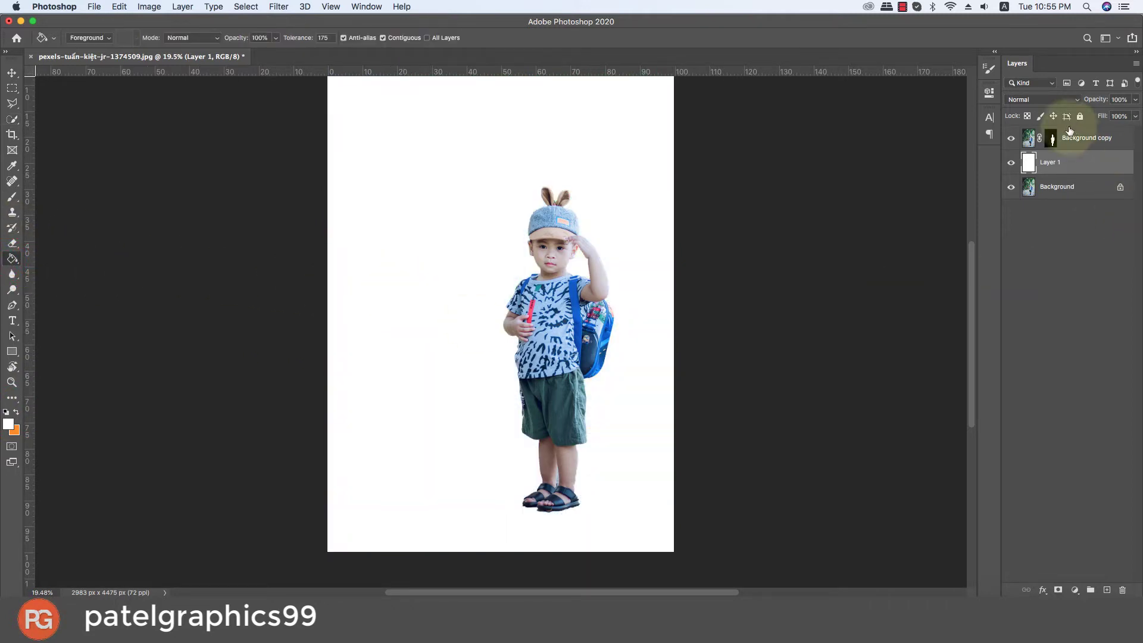
# Paint white on the Background copy layer's mask along the wrist's lower edge, using a 20 px Soft Round brush.
pyautogui.click(1051, 139)
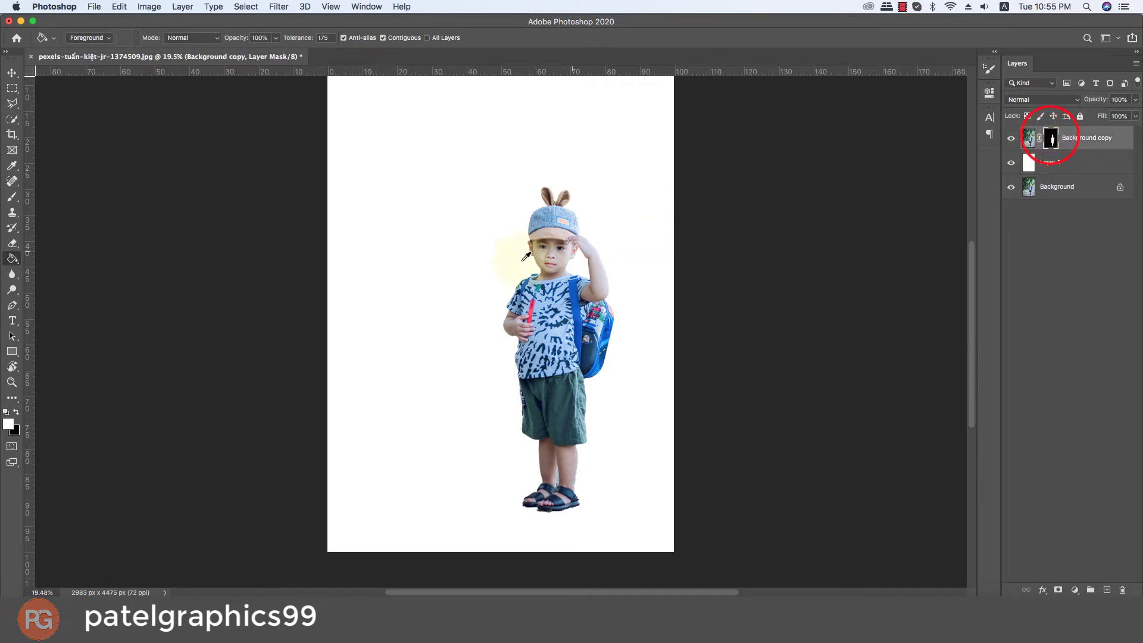
pyautogui.scroll(10, 497, 280)
pyautogui.scroll(5, 497, 454)
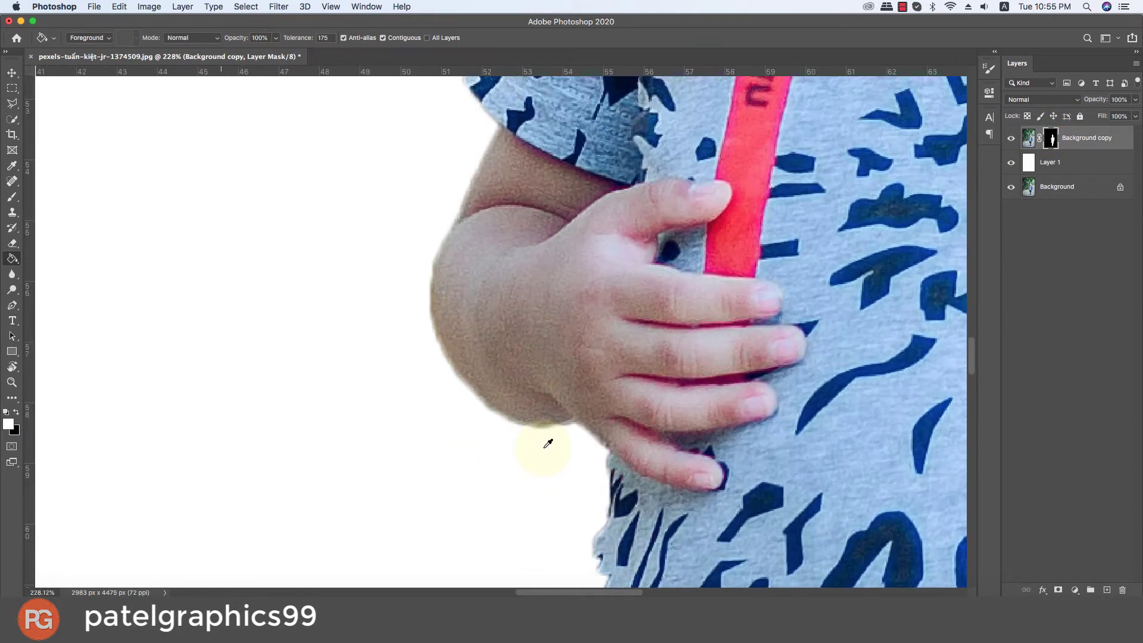
pyautogui.press('b')
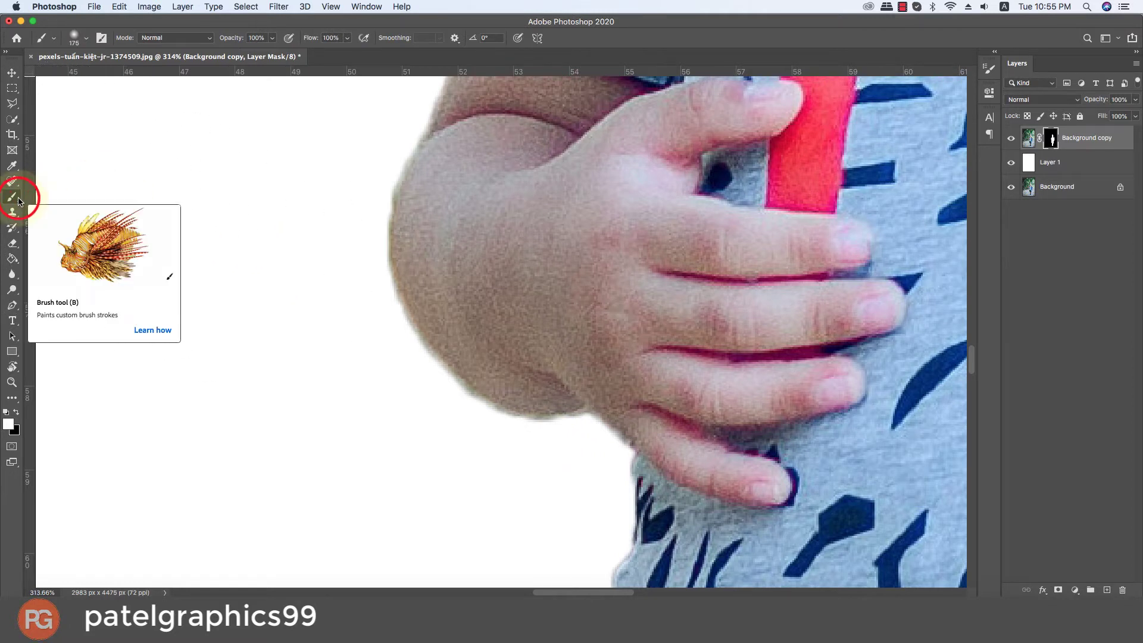
pyautogui.rightClick(470, 293)
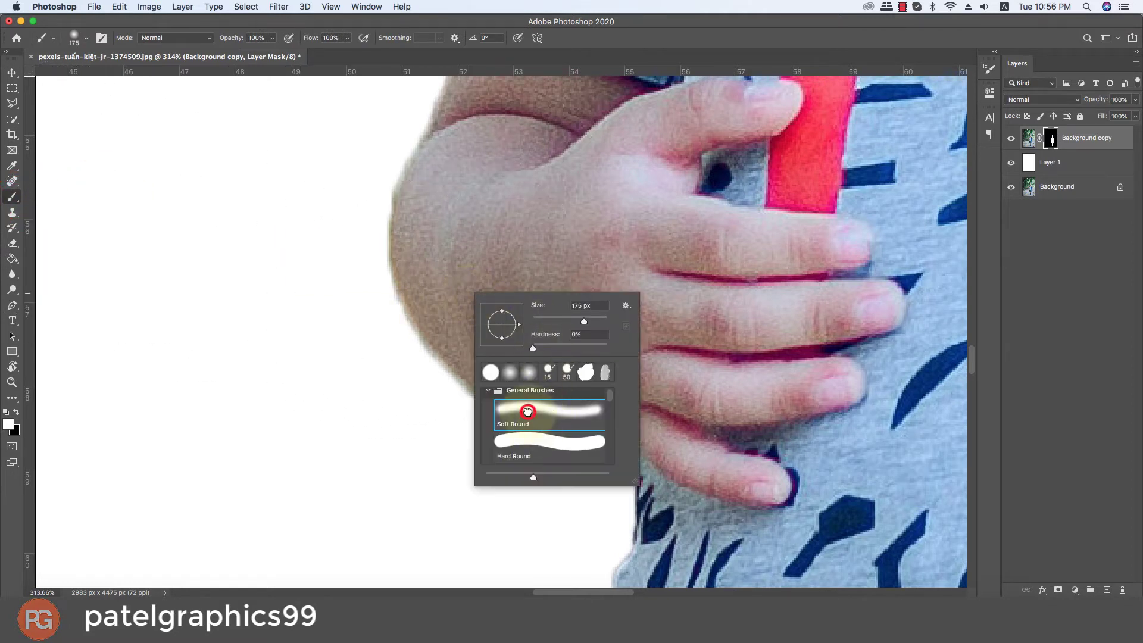
pyautogui.click(600, 50)
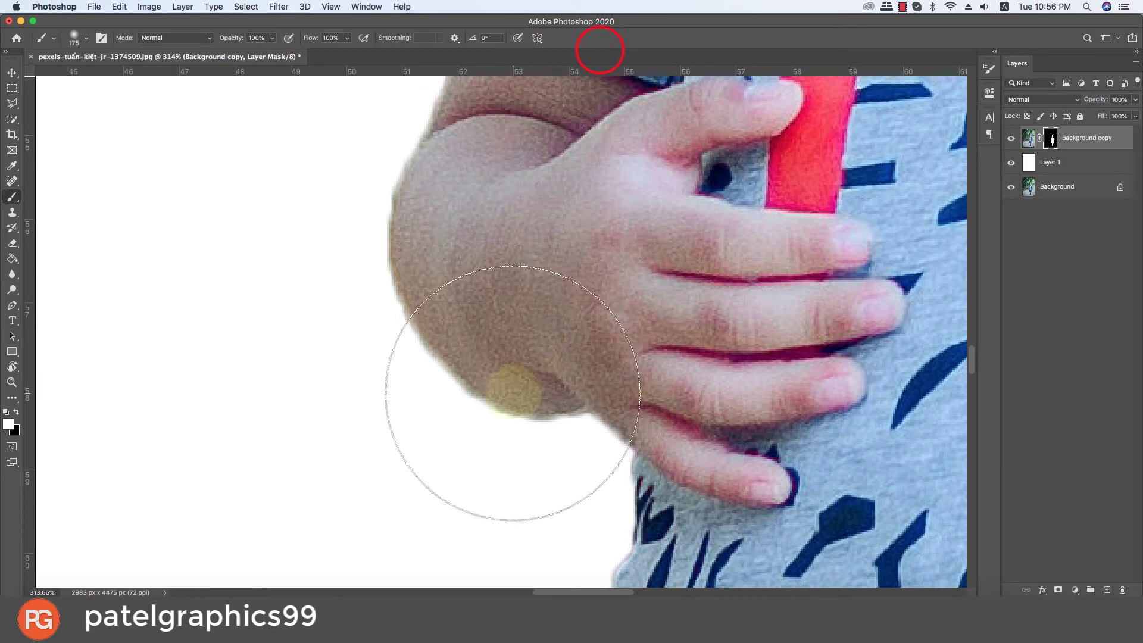
pyautogui.press('[')
pyautogui.press('[')
pyautogui.press('[')
pyautogui.press('[')
pyautogui.press('[')
pyautogui.press('[')
pyautogui.press('[')
pyautogui.press('[')
pyautogui.press('[')
pyautogui.press('[')
pyautogui.press('[')
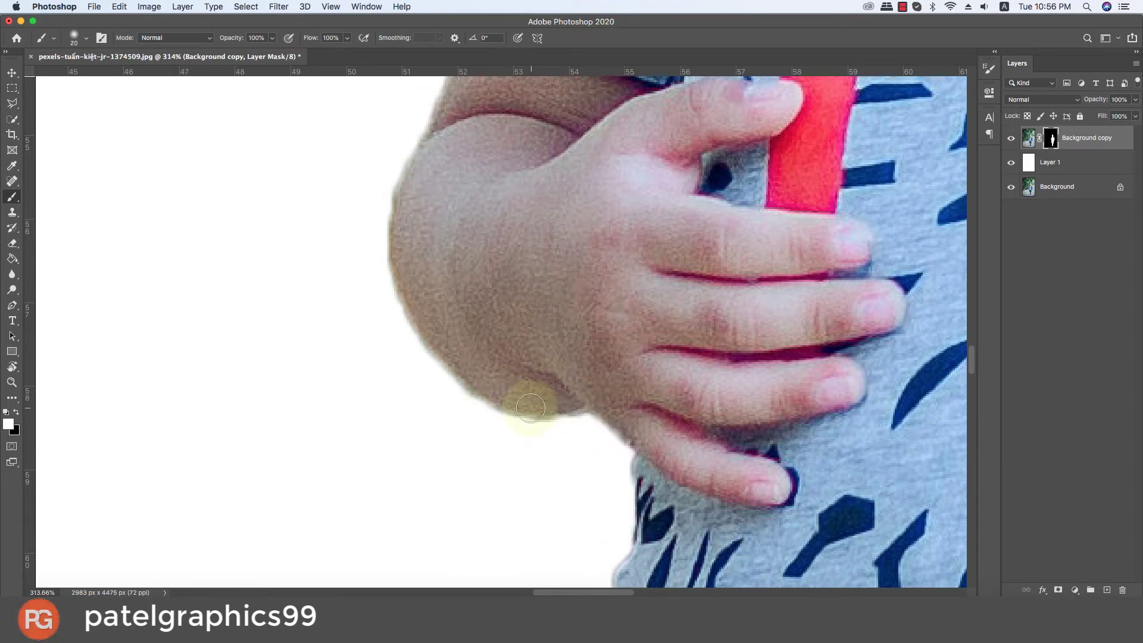
pyautogui.moveTo(530, 408); pyautogui.dragTo(570, 422)
# Paint black on the Background copy mask along the wrist's outer edge with a 7 px brush to trim the background fringe.
pyautogui.press('[')
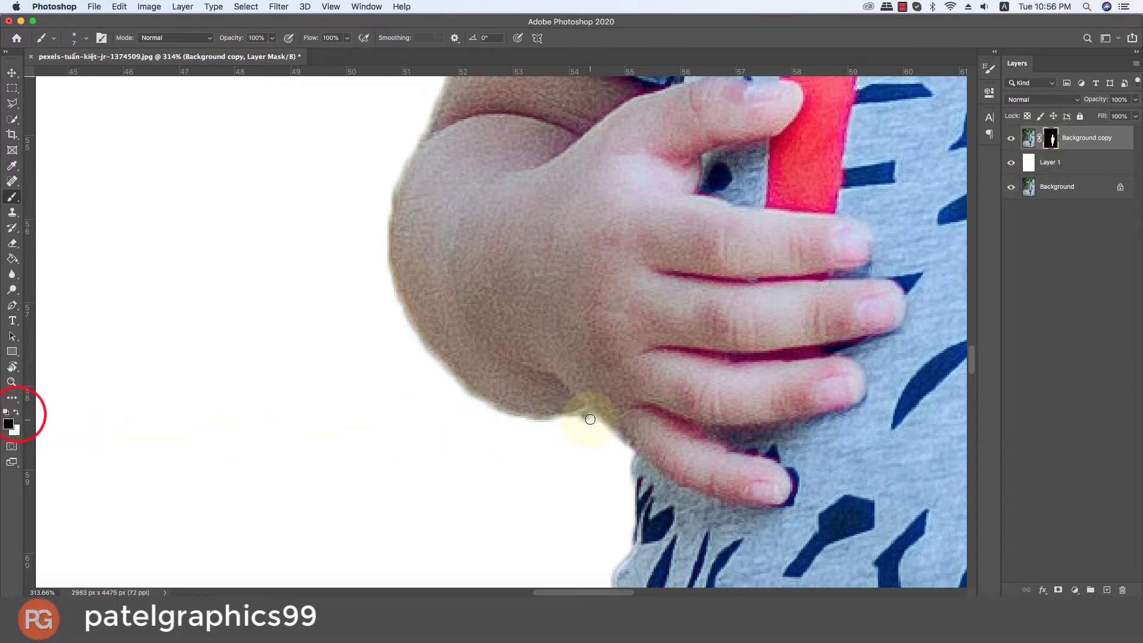
pyautogui.moveTo(583, 417)
pyautogui.mouseDown()
pyautogui.moveTo(476, 413)
pyautogui.moveTo(473, 398)
pyautogui.moveTo(372, 342)
pyautogui.moveTo(423, 347)
pyautogui.moveTo(431, 369)
pyautogui.moveTo(487, 409)
pyautogui.moveTo(427, 350)
pyautogui.mouseUp()
pyautogui.keyDown('shift'); pyautogui.click(399, 308); pyautogui.keyUp('shift')
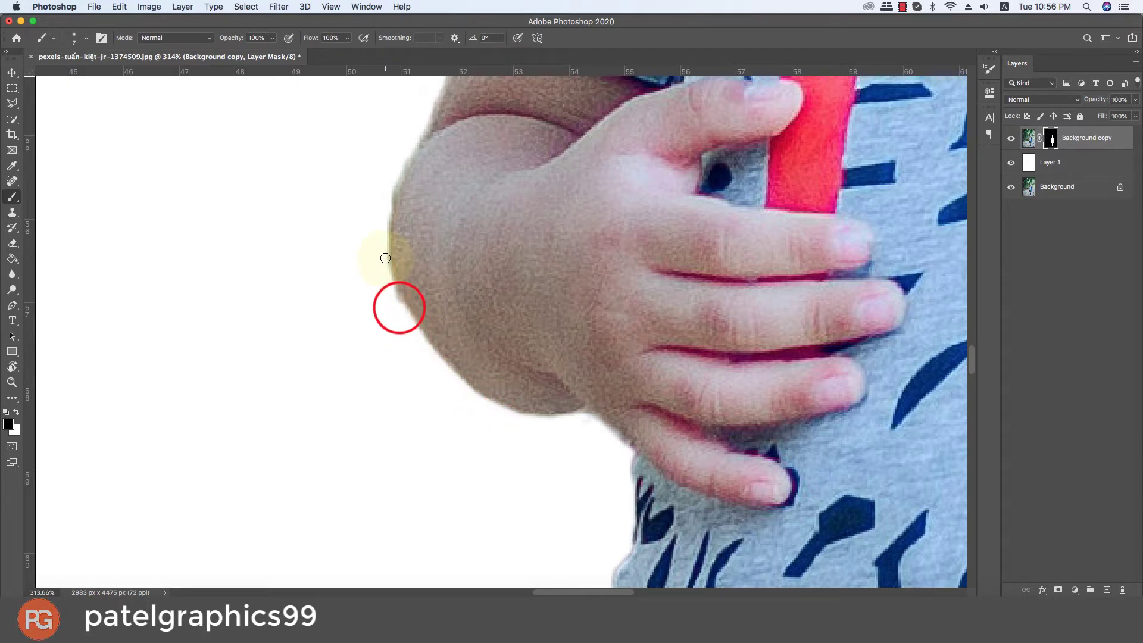
pyautogui.keyDown('shift'); pyautogui.click(385, 257); pyautogui.keyUp('shift')
pyautogui.keyDown('shift'); pyautogui.click(387, 207); pyautogui.keyUp('shift')
pyautogui.moveTo(384, 214); pyautogui.dragTo(386, 388)
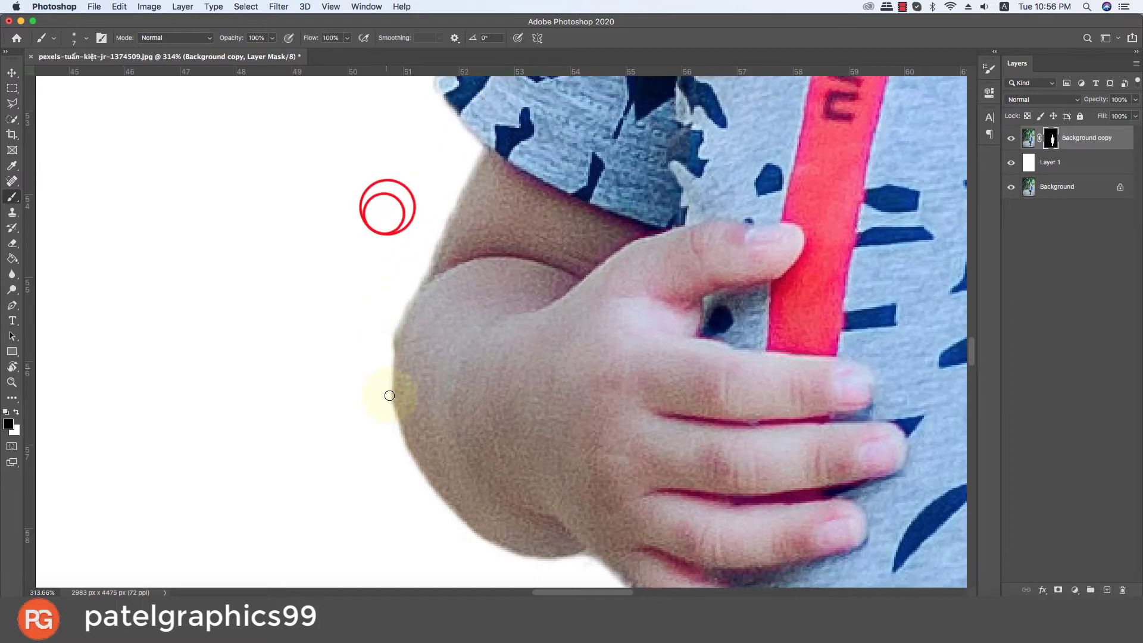
pyautogui.click(389, 414)
pyautogui.keyDown('shift'); pyautogui.click(385, 358); pyautogui.keyUp('shift')
pyautogui.keyDown('shift'); pyautogui.click(398, 321); pyautogui.keyUp('shift')
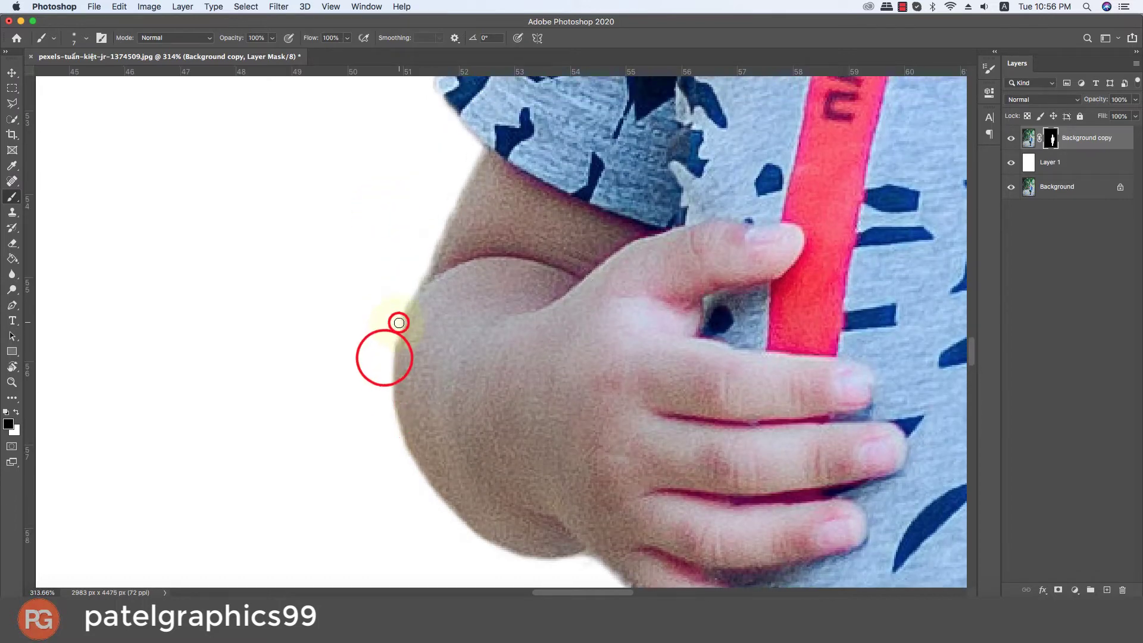
# Trim the mask with black along the forearm's outer edge, from the wrist up to the sleeve opening.
pyautogui.moveTo(419, 276); pyautogui.dragTo(404, 395)
pyautogui.keyDown('shift'); pyautogui.click(428, 341); pyautogui.keyUp('shift')
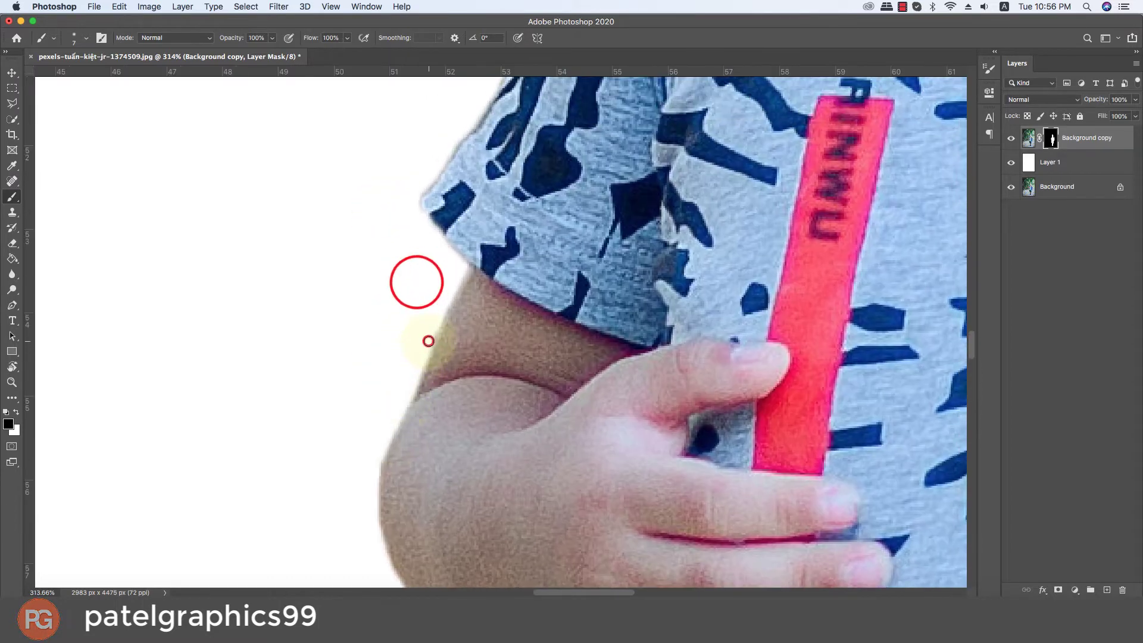
pyautogui.keyDown('shift'); pyautogui.click(464, 269); pyautogui.keyUp('shift')
# Paint black on the mask around the outer corner of the sleeve's hem.
pyautogui.moveTo(462, 266); pyautogui.dragTo(442, 379)
pyautogui.keyDown('shift'); pyautogui.click(398, 313); pyautogui.keyUp('shift')
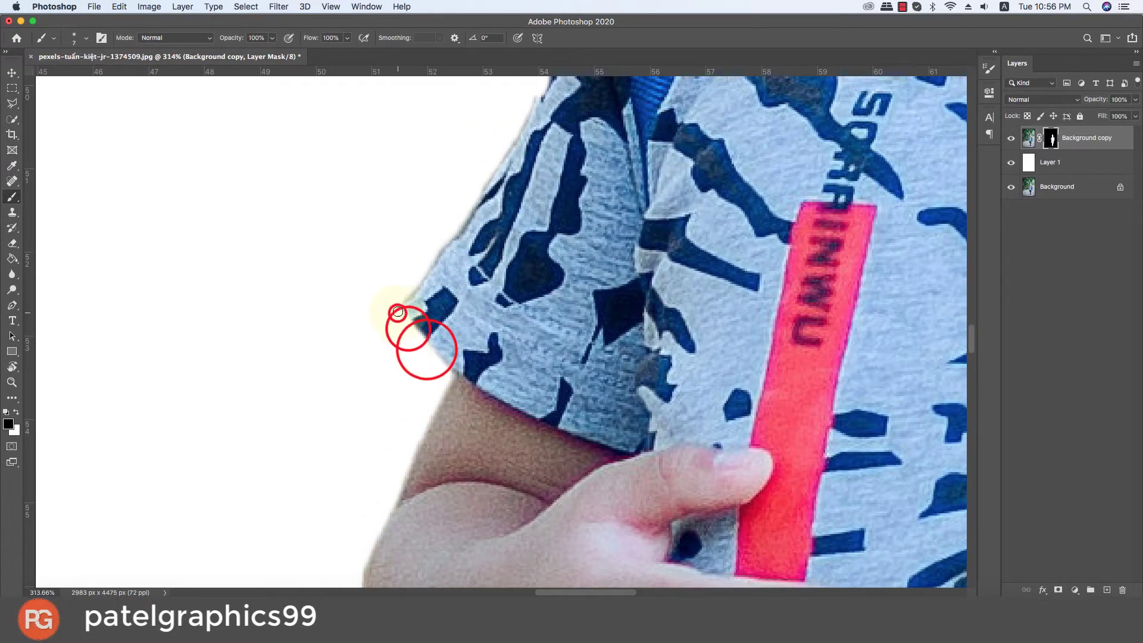
pyautogui.keyDown('shift'); pyautogui.click(398, 299); pyautogui.keyUp('shift')
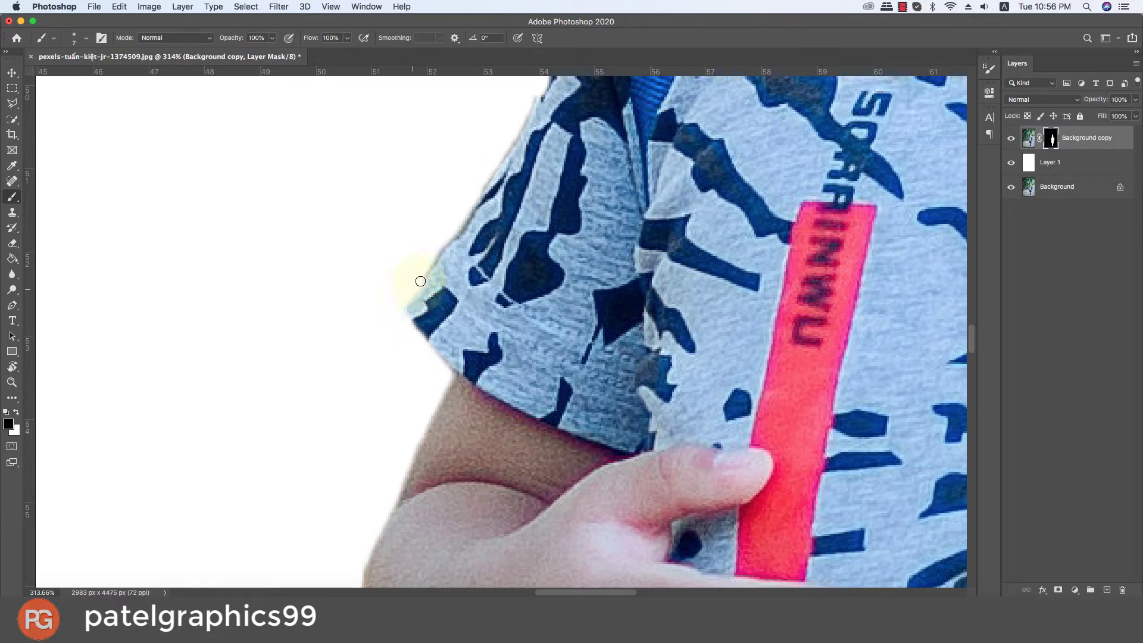
# Trim the mask with black strokes along the sleeve's outer edge, from the hem up to the upper arm.
pyautogui.moveTo(457, 230); pyautogui.dragTo(398, 438)
pyautogui.keyDown('shift'); pyautogui.click(436, 375); pyautogui.keyUp('shift')
pyautogui.keyDown('shift'); pyautogui.click(475, 307); pyautogui.keyUp('shift')
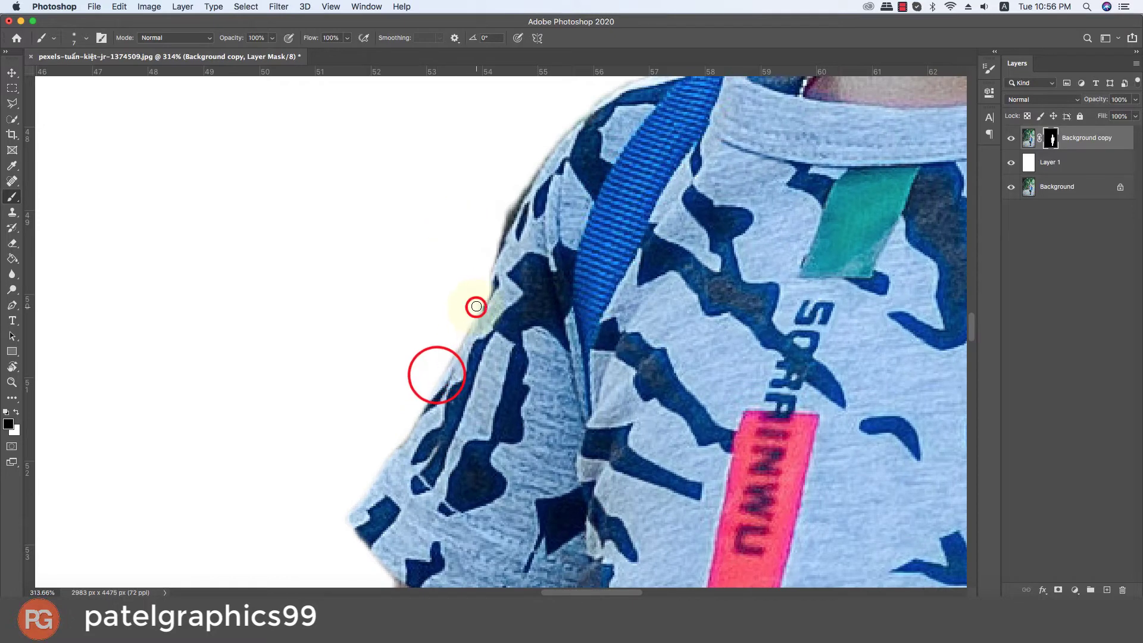
pyautogui.press('x')
pyautogui.press('x')
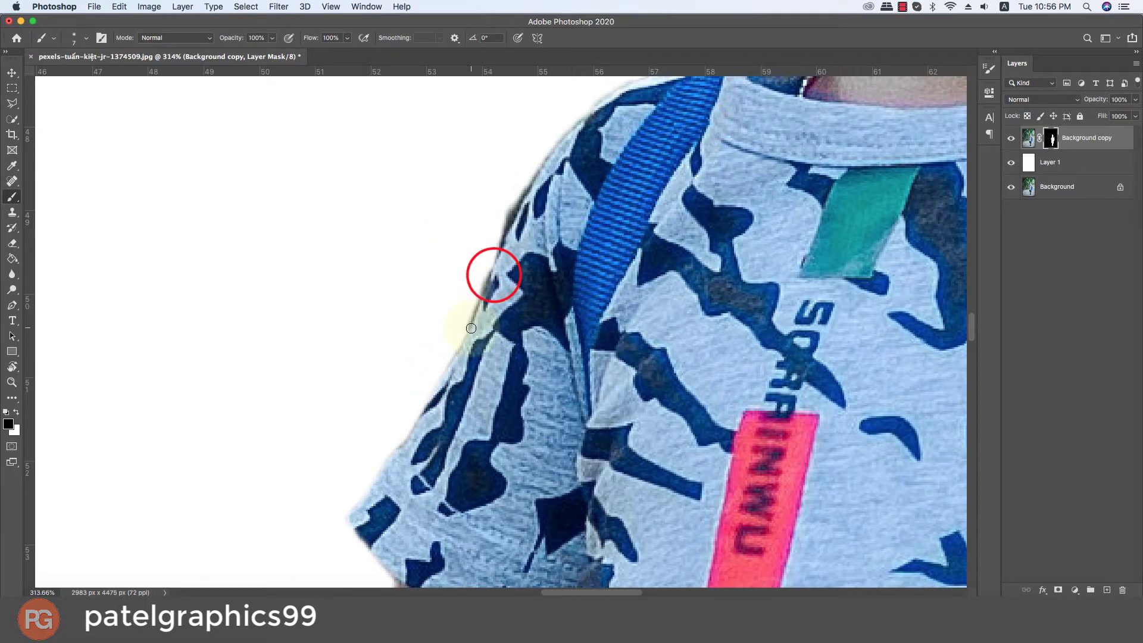
pyautogui.keyDown('shift'); pyautogui.click(460, 332); pyautogui.keyUp('shift')
pyautogui.keyDown('shift'); pyautogui.click(475, 297); pyautogui.keyUp('shift')
pyautogui.keyDown('shift'); pyautogui.click(489, 262); pyautogui.keyUp('shift')
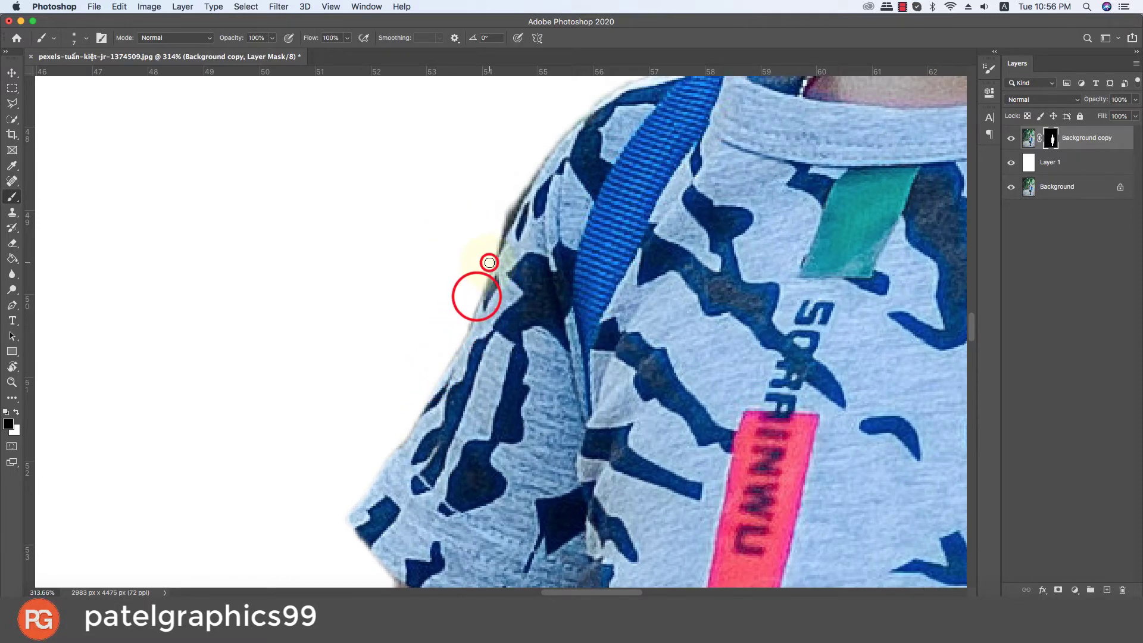
pyautogui.keyDown('shift'); pyautogui.click(476, 303); pyautogui.keyUp('shift')
pyautogui.keyDown('shift'); pyautogui.click(459, 326); pyautogui.keyUp('shift')
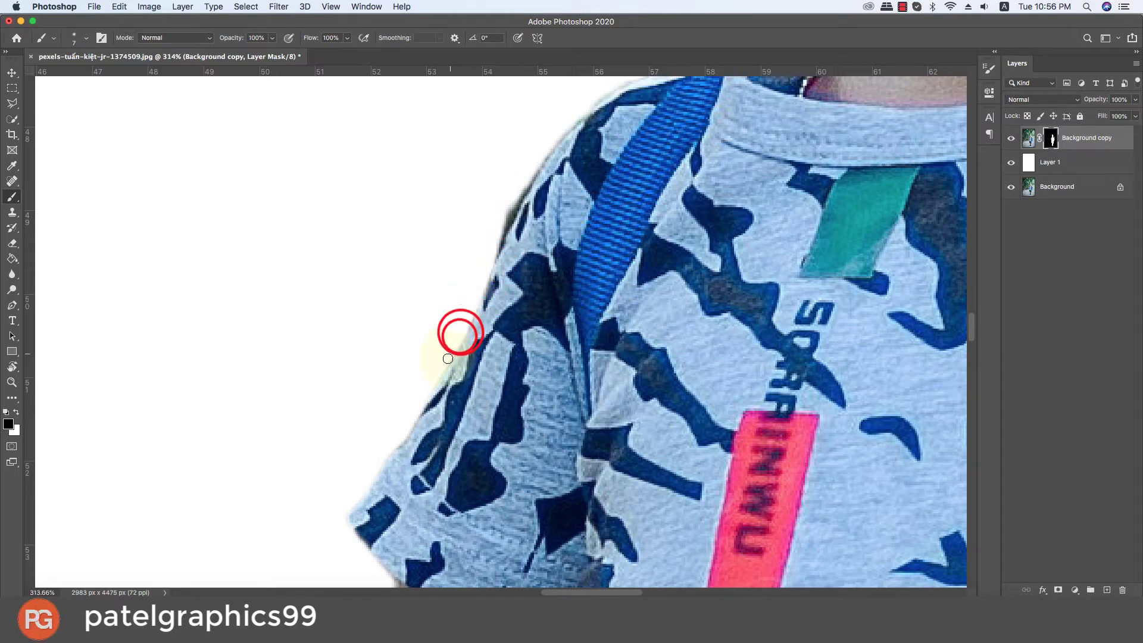
pyautogui.keyDown('shift'); pyautogui.click(444, 357); pyautogui.keyUp('shift')
pyautogui.keyDown('shift'); pyautogui.click(431, 380); pyautogui.keyUp('shift')
pyautogui.keyDown('shift'); pyautogui.click(440, 370); pyautogui.keyUp('shift')
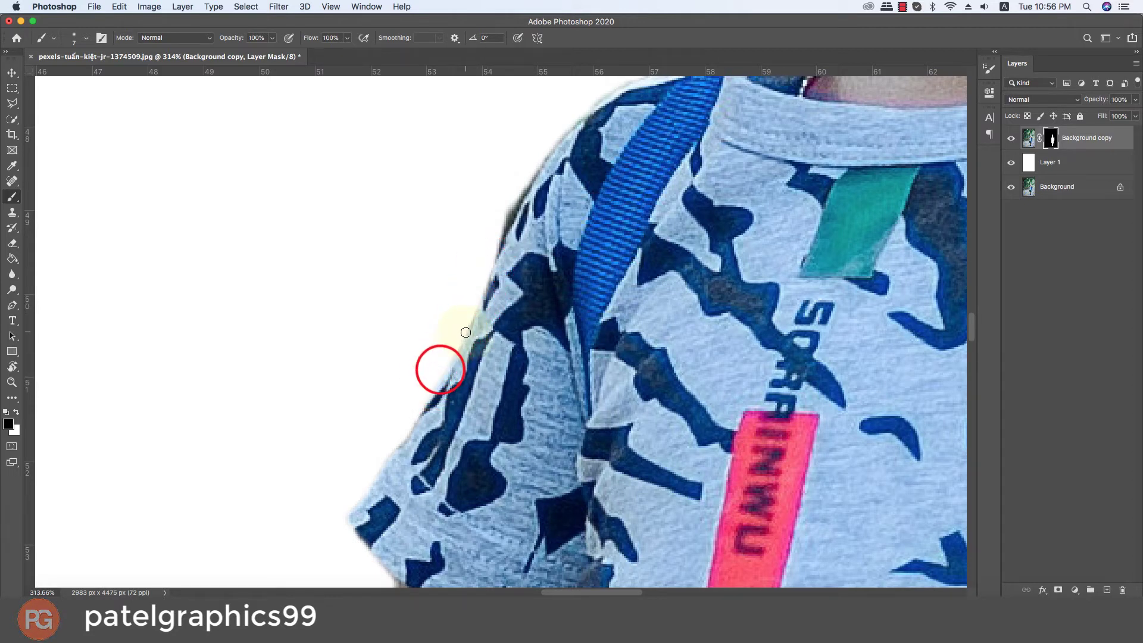
# Paint black on the mask along the upper sleeve and the curve of the shoulder, removing the dark fringe.
pyautogui.scroll(5, 473, 302)
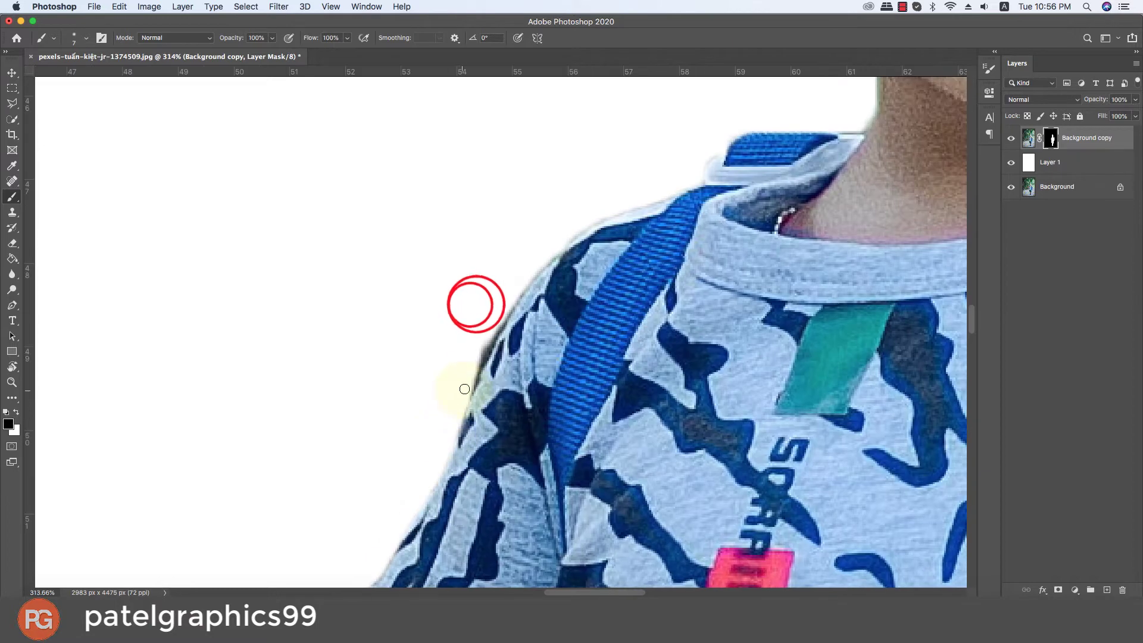
pyautogui.keyDown('shift'); pyautogui.click(477, 379); pyautogui.keyUp('shift')
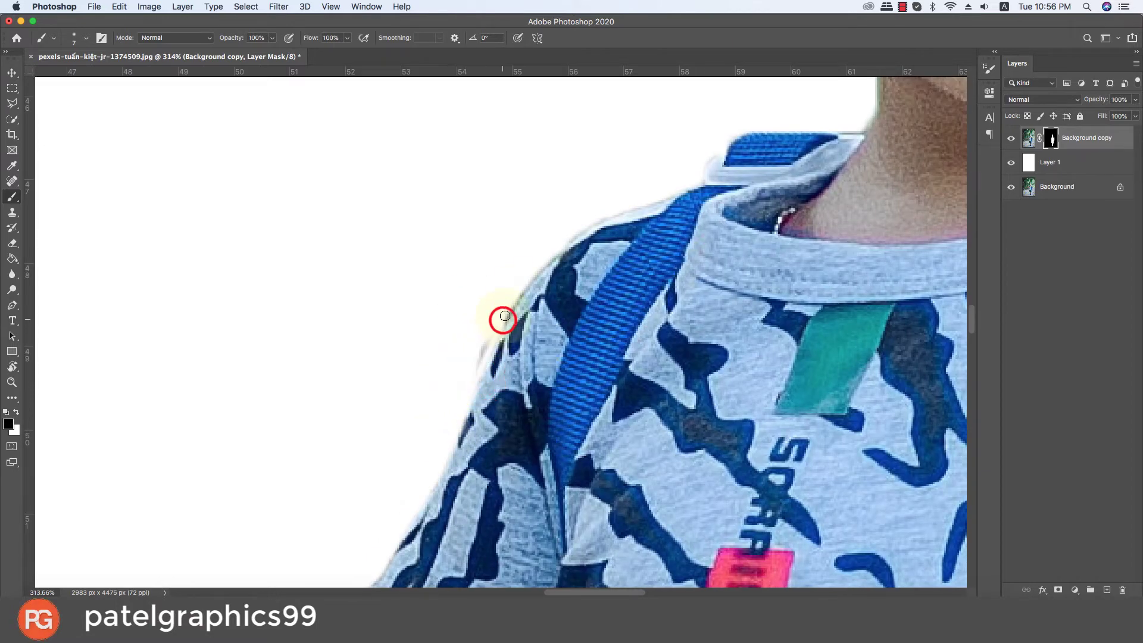
pyautogui.keyDown('shift'); pyautogui.click(528, 280); pyautogui.keyUp('shift')
pyautogui.keyDown('shift'); pyautogui.click(559, 249); pyautogui.keyUp('shift')
pyautogui.keyDown('shift'); pyautogui.click(562, 243); pyautogui.keyUp('shift')
pyautogui.keyDown('shift'); pyautogui.click(516, 285); pyautogui.keyUp('shift')
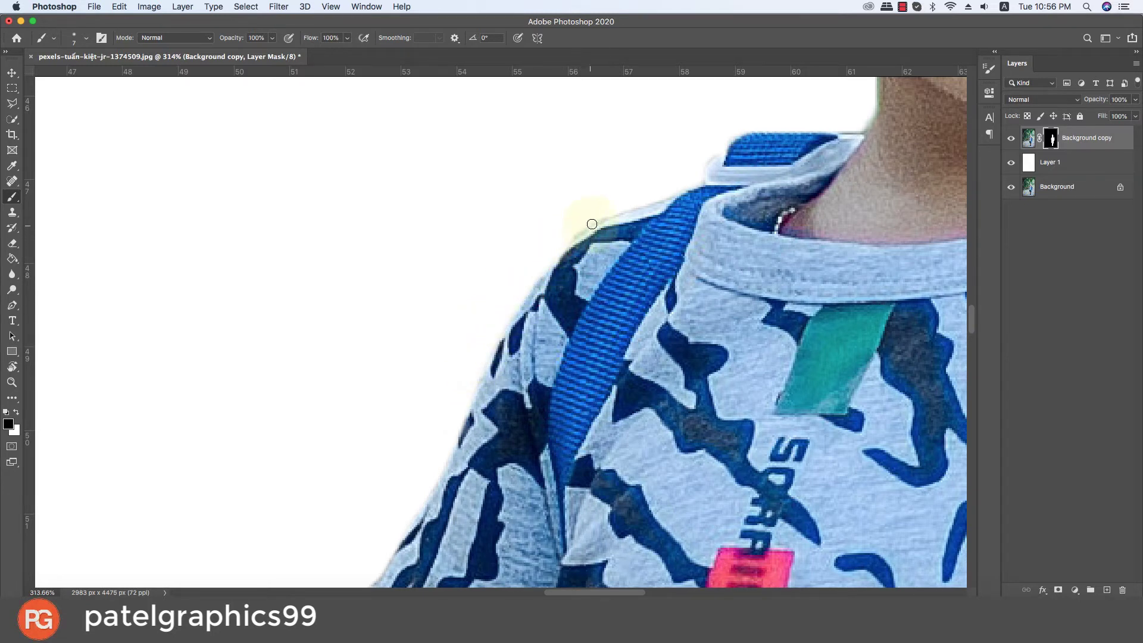
# Trim the mask with black along the top of the shoulder and the outer edge of the blue backpack strap.
pyautogui.keyDown('shift'); pyautogui.click(652, 198); pyautogui.keyUp('shift')
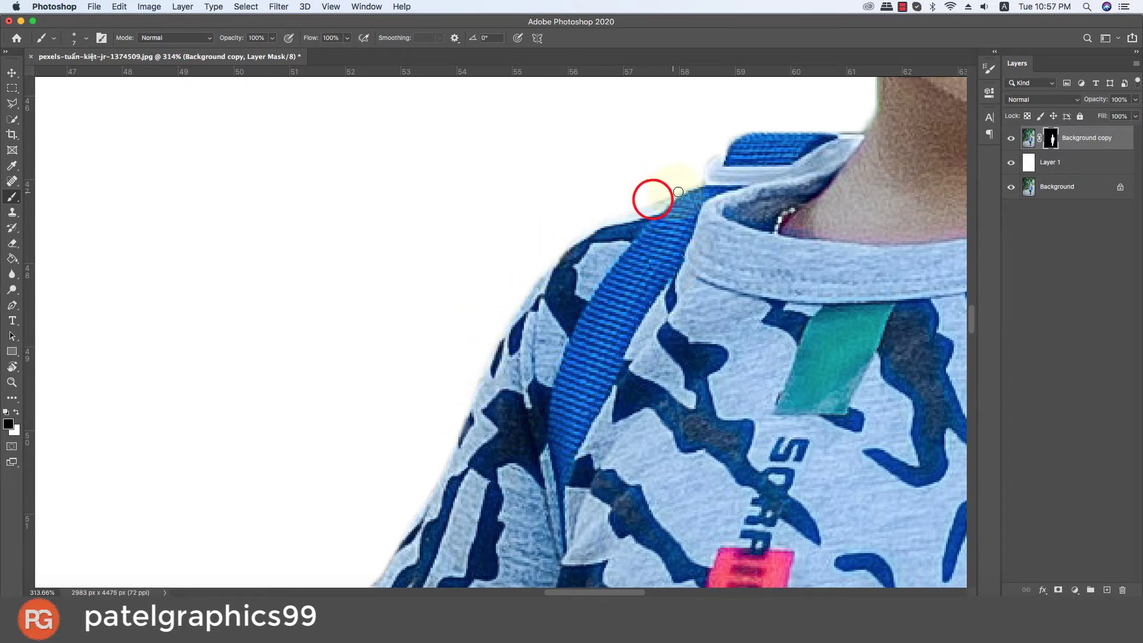
pyautogui.keyDown('shift'); pyautogui.click(682, 188); pyautogui.keyUp('shift')
pyautogui.keyDown('shift'); pyautogui.click(714, 152); pyautogui.keyUp('shift')
pyautogui.keyDown('shift'); pyautogui.click(722, 141); pyautogui.keyUp('shift')
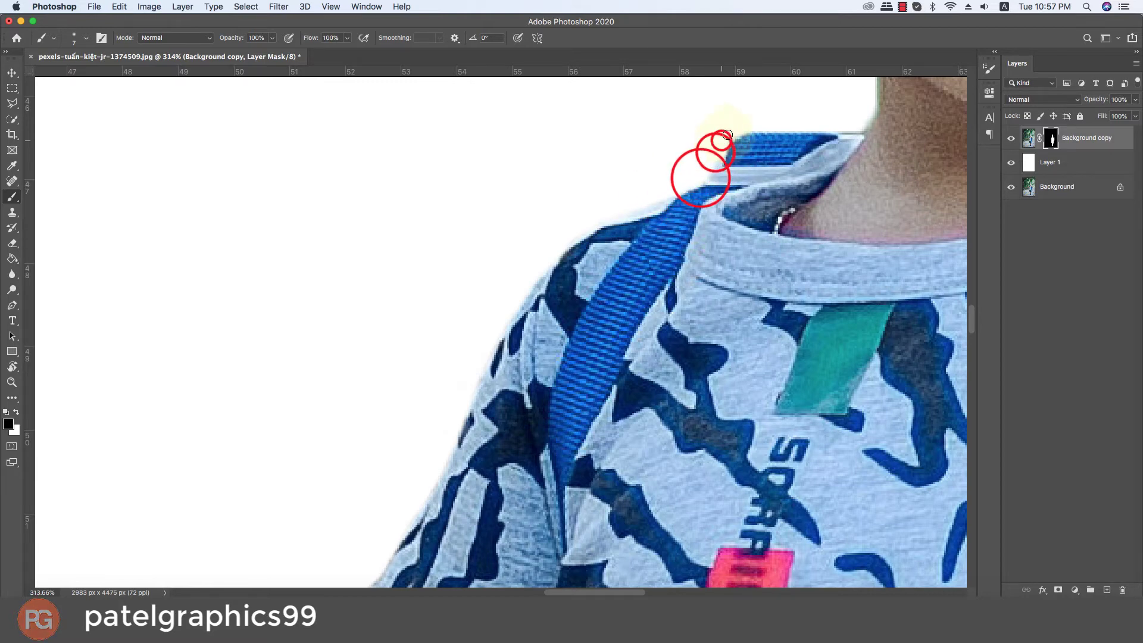
pyautogui.keyDown('shift'); pyautogui.click(731, 129); pyautogui.keyUp('shift')
# Paint black on the mask along the neck's edge, from the shirt collar up to the jaw.
pyautogui.moveTo(738, 128); pyautogui.dragTo(578, 375)
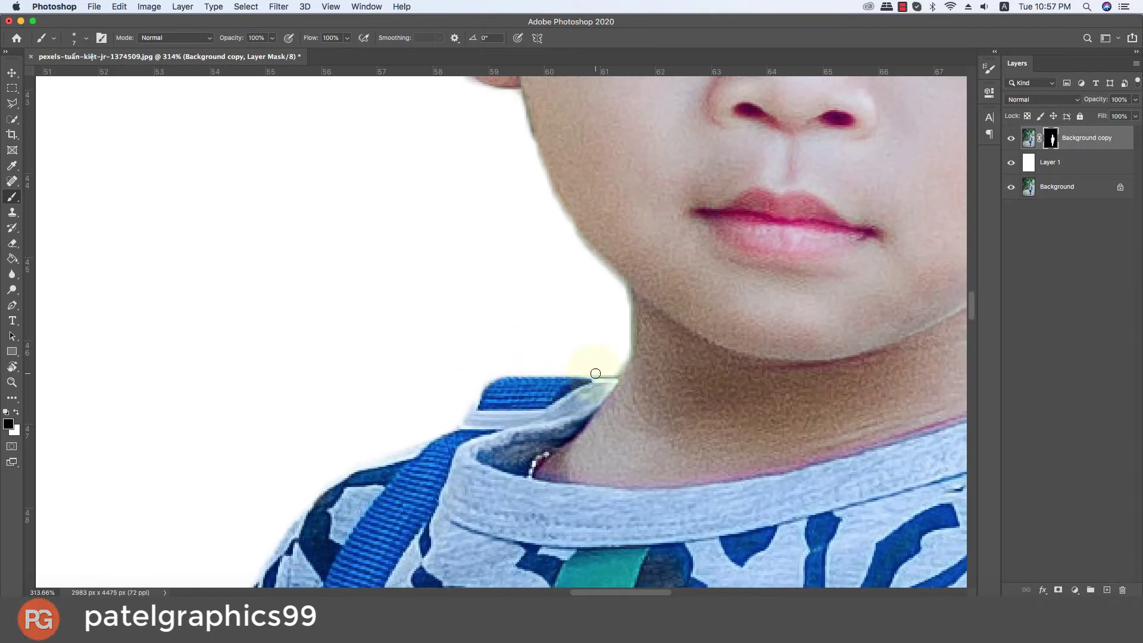
pyautogui.keyDown('shift'); pyautogui.click(614, 371); pyautogui.keyUp('shift')
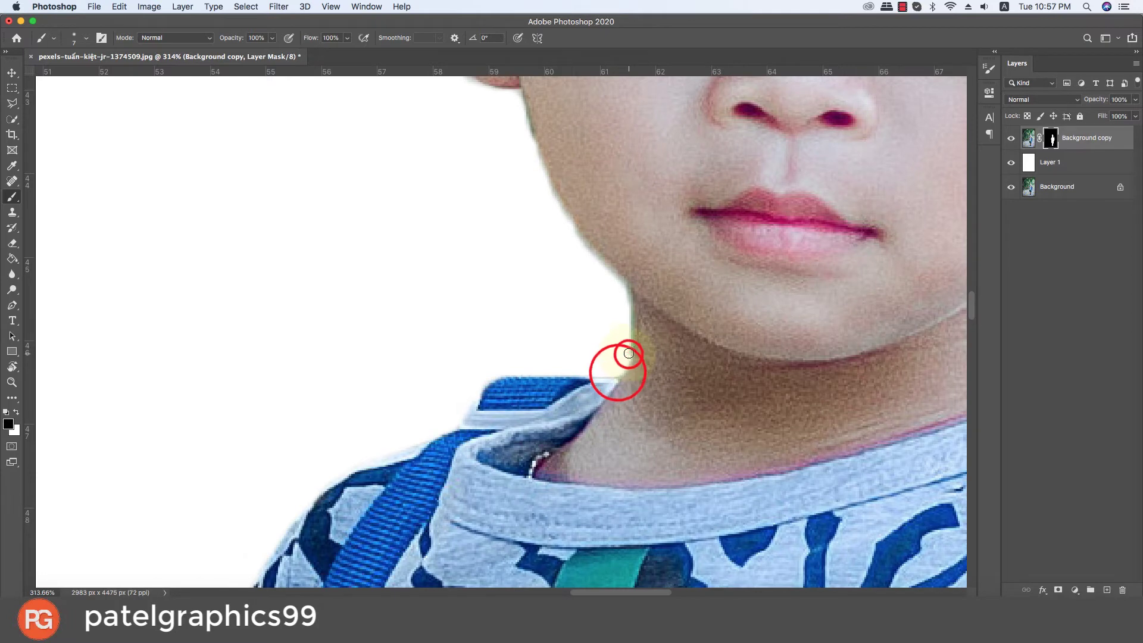
pyautogui.keyDown('shift'); pyautogui.click(628, 354); pyautogui.keyUp('shift')
pyautogui.keyDown('shift'); pyautogui.click(631, 314); pyautogui.keyUp('shift')
pyautogui.keyDown('shift'); pyautogui.click(627, 287); pyautogui.keyUp('shift')
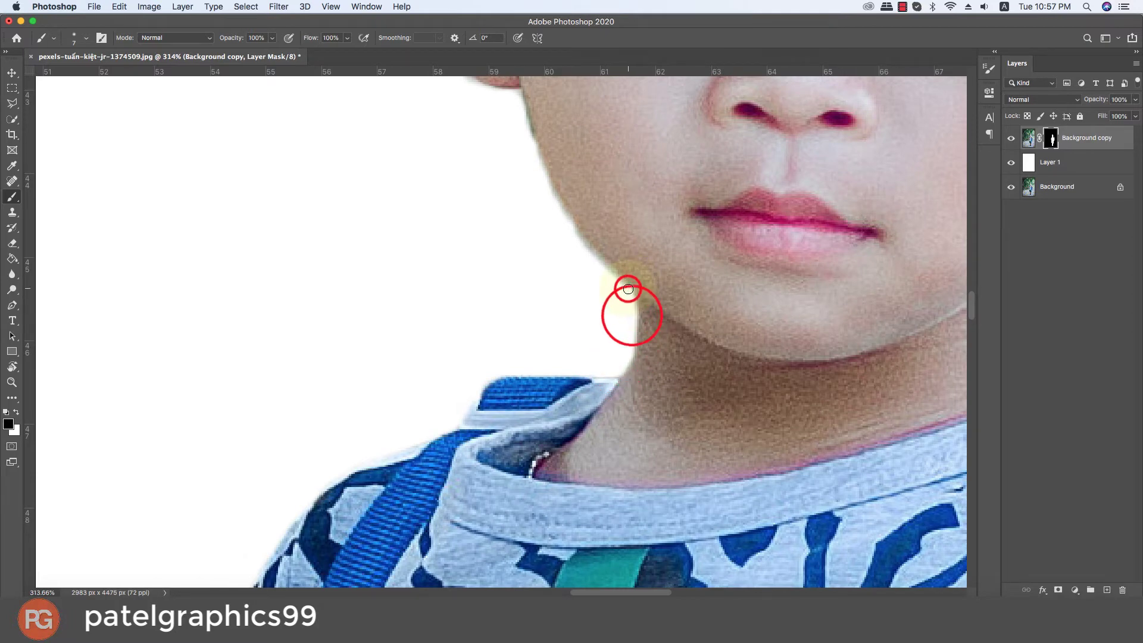
# Smooth the mask with black along the jaw and cheek, from the neck up to the earlobe.
pyautogui.moveTo(620, 293); pyautogui.dragTo(616, 402)
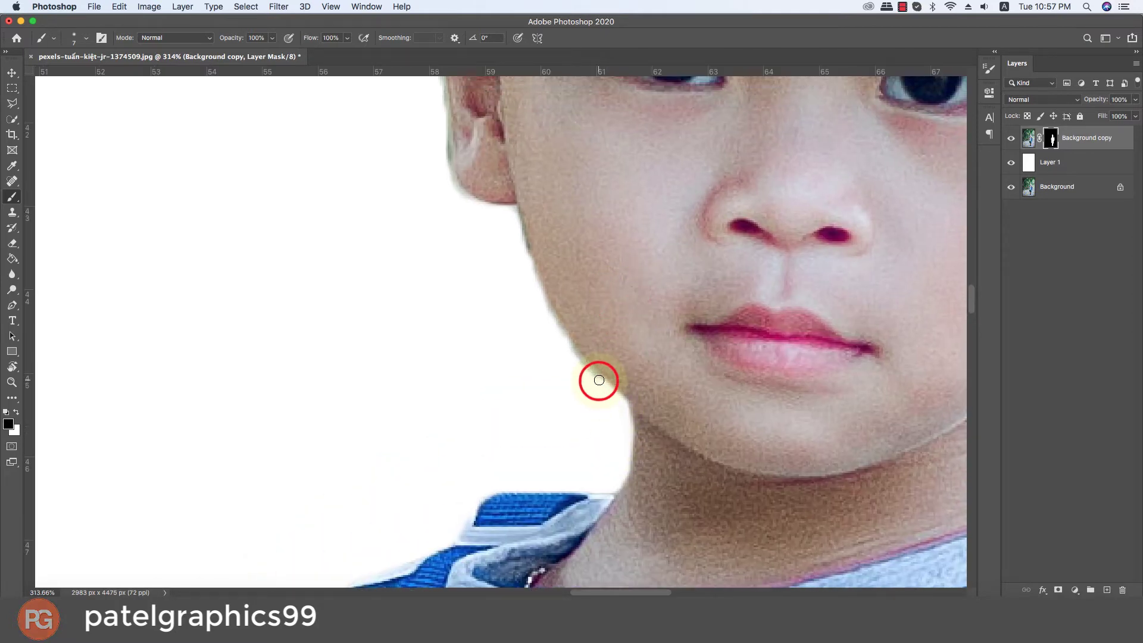
pyautogui.click(570, 350)
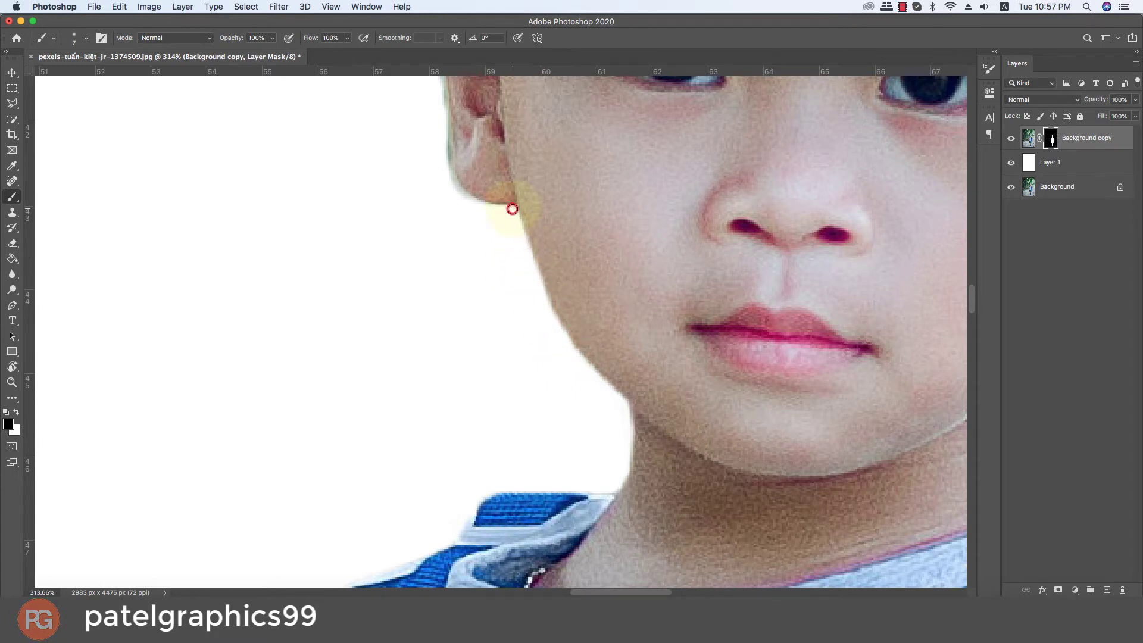
pyautogui.click(558, 334)
# Paint black on the mask around the boy's ear, along its outer rim and over its top.
pyautogui.moveTo(464, 230)
pyautogui.mouseDown()
pyautogui.moveTo(527, 412)
pyautogui.moveTo(530, 397)
pyautogui.moveTo(576, 393)
pyautogui.moveTo(543, 389)
pyautogui.moveTo(511, 362)
pyautogui.moveTo(518, 374)
pyautogui.moveTo(495, 259)
pyautogui.mouseUp()
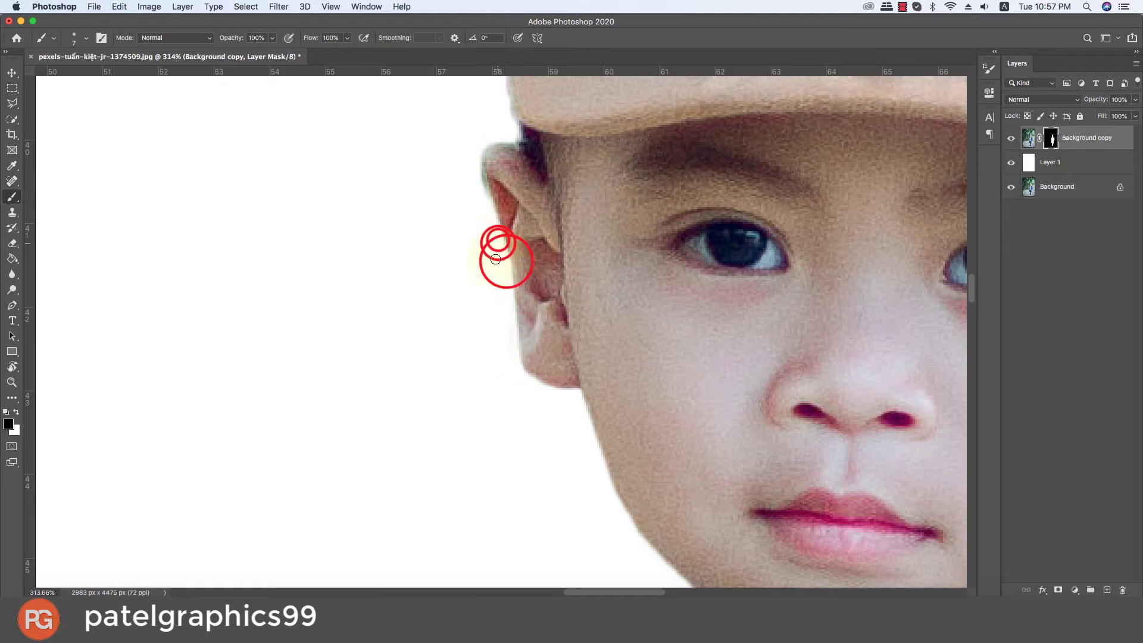
pyautogui.click(492, 336)
pyautogui.scroll(5, 502, 429)
pyautogui.click(520, 439)
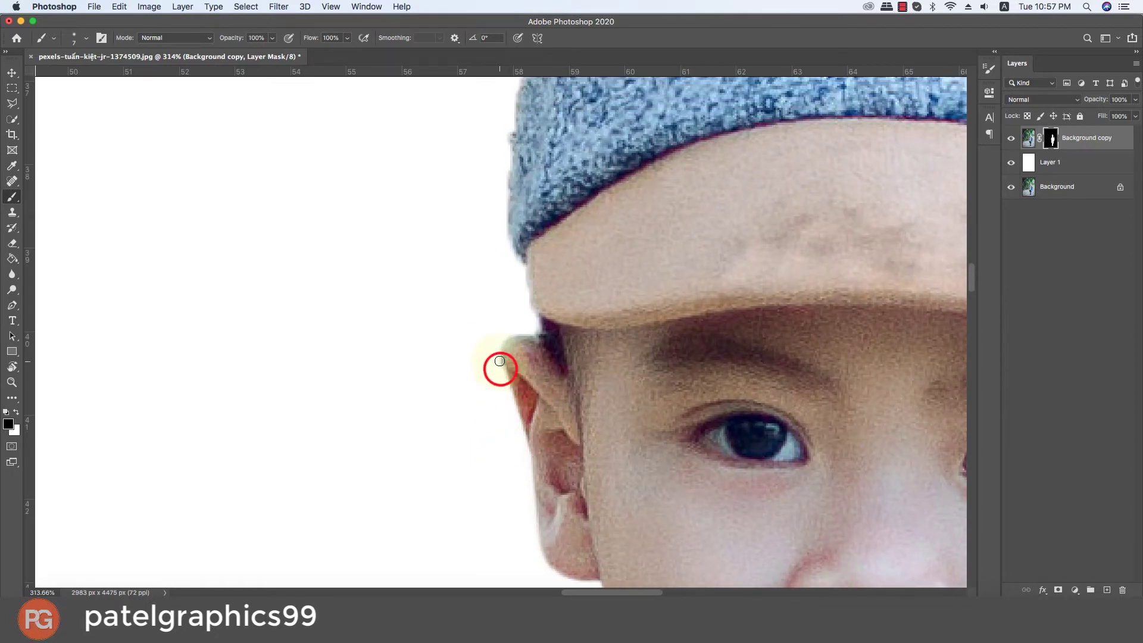
pyautogui.moveTo(502, 346); pyautogui.dragTo(528, 332)
# Trim the mask with a 9 px black brush along the side of the blue cap up to its upper curve.
pyautogui.moveTo(513, 270); pyautogui.dragTo(499, 401)
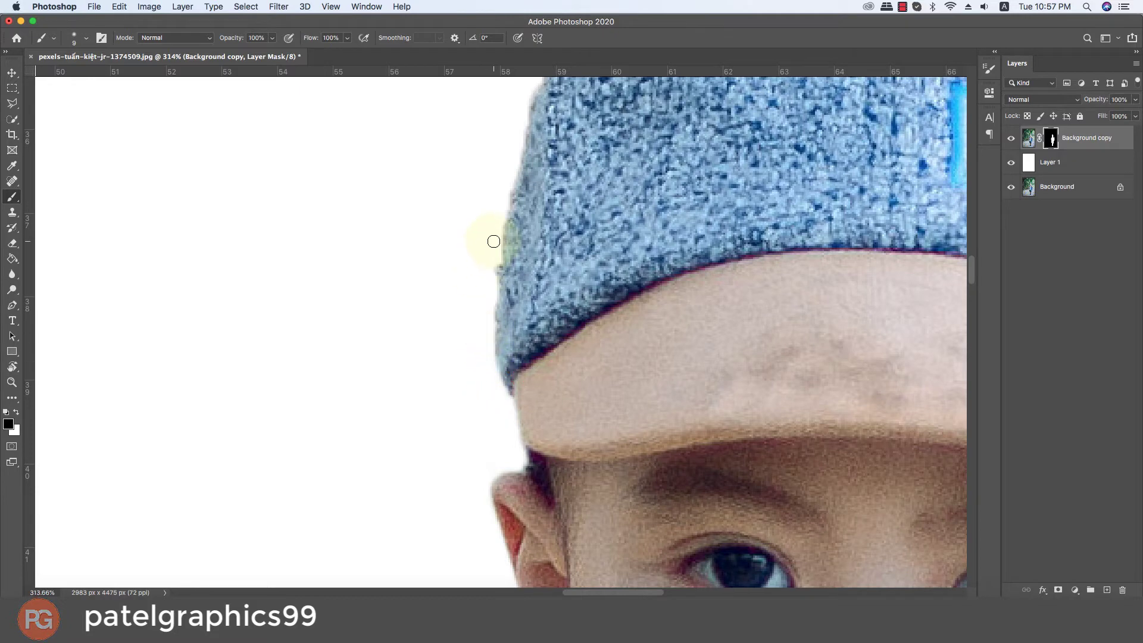
pyautogui.moveTo(495, 241); pyautogui.dragTo(457, 449)
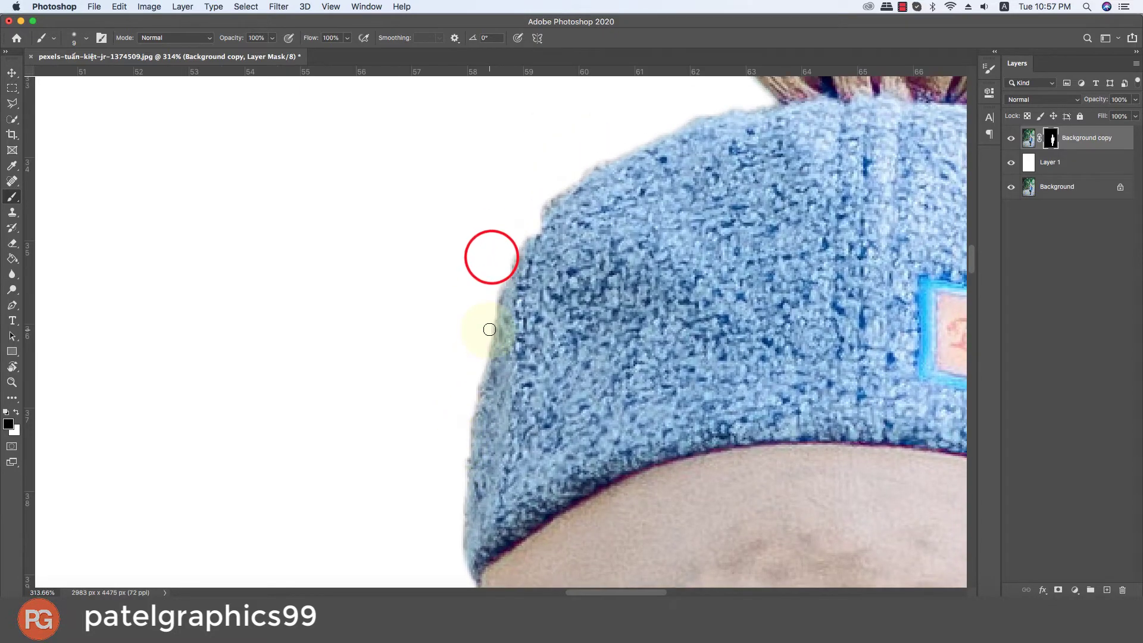
pyautogui.moveTo(490, 329)
pyautogui.mouseDown()
pyautogui.moveTo(535, 217)
pyautogui.moveTo(576, 175)
pyautogui.mouseUp()
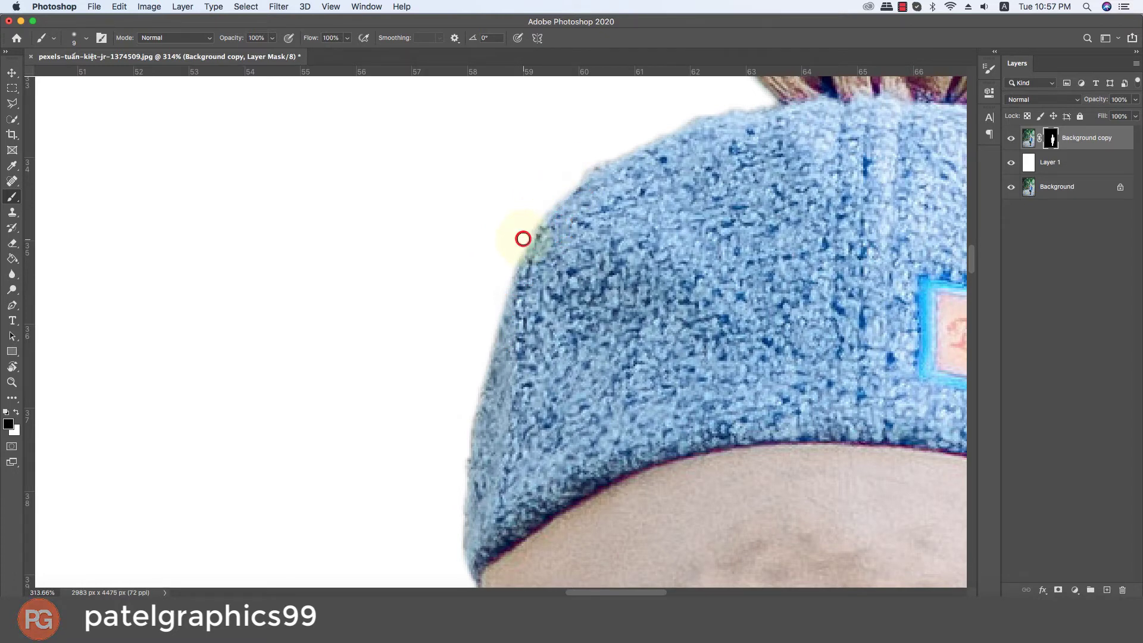
pyautogui.keyDown('shift'); pyautogui.click(592, 168); pyautogui.keyUp('shift')
# Paint black on the mask along the top of the cap up to the base of the left rabbit ear.
pyautogui.moveTo(592, 168); pyautogui.dragTo(446, 354)
pyautogui.keyDown('shift'); pyautogui.click(564, 299); pyautogui.keyUp('shift')
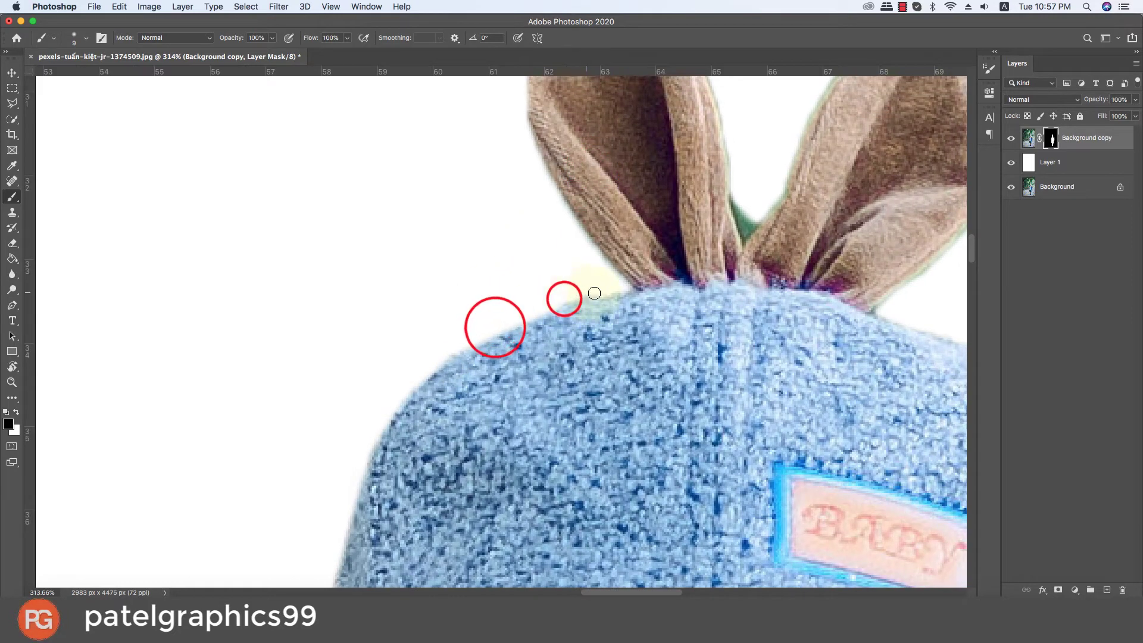
pyautogui.keyDown('shift'); pyautogui.click(615, 291); pyautogui.keyUp('shift')
pyautogui.keyDown('shift'); pyautogui.click(630, 289); pyautogui.keyUp('shift')
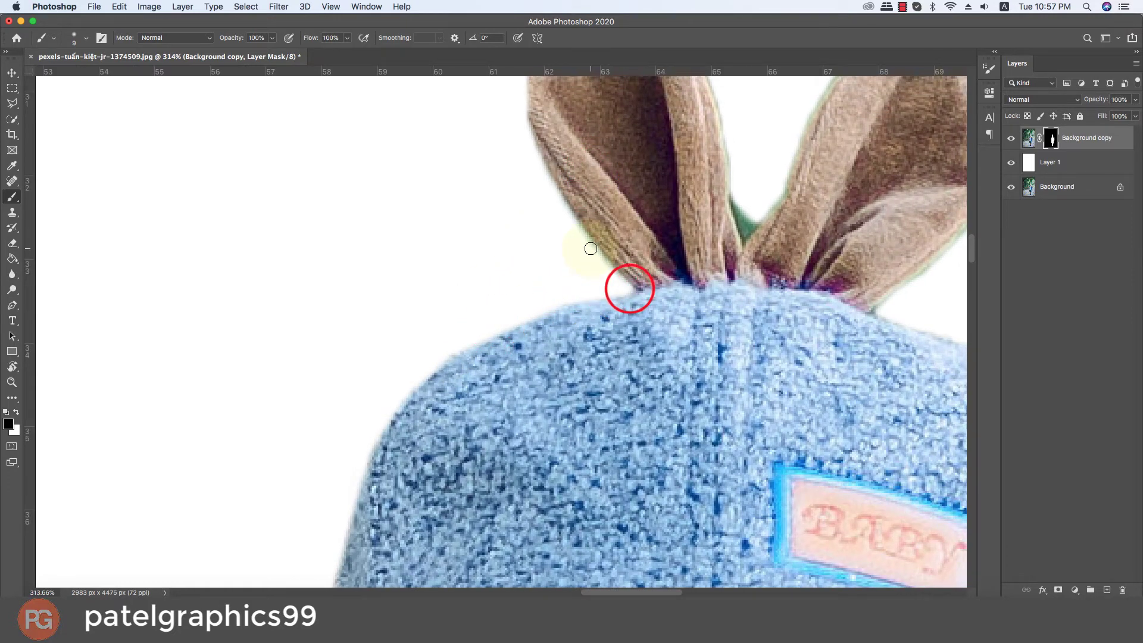
# Trim the mask with black along the outer edge of the left rabbit ear, upward from its base.
pyautogui.keyDown('shift'); pyautogui.click(553, 189); pyautogui.keyUp('shift')
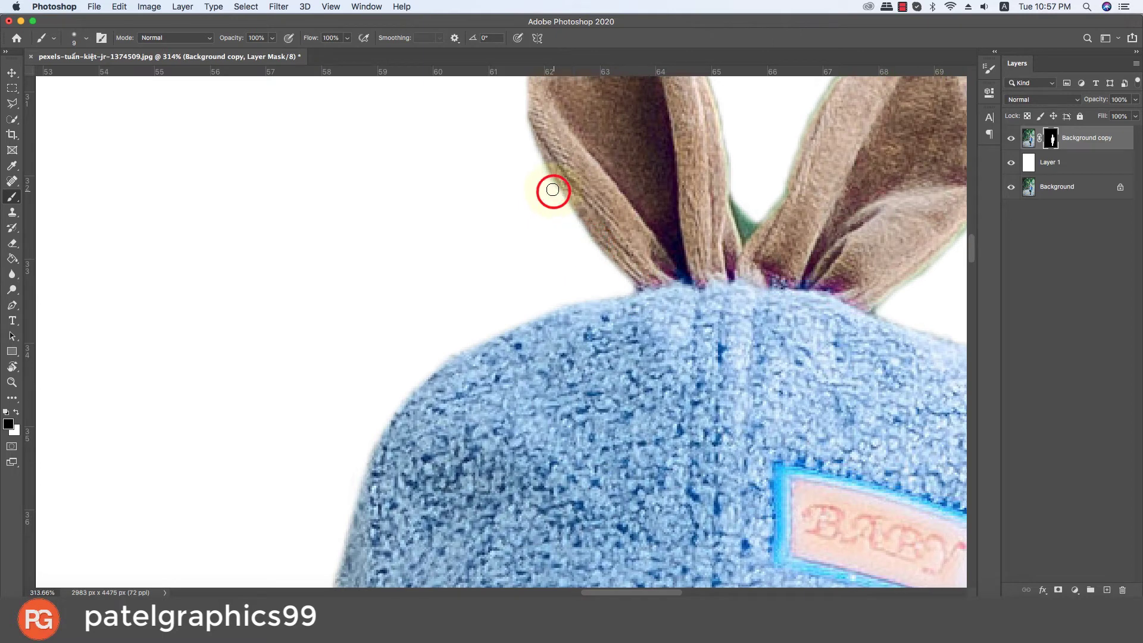
pyautogui.keyDown('shift'); pyautogui.click(532, 158); pyautogui.keyUp('shift')
pyautogui.keyDown('shift'); pyautogui.click(519, 113); pyautogui.keyUp('shift')
# Paint black on the mask around the tip of the left rabbit ear with an 8 px brush, removing the dark fringe.
pyautogui.scroll(5, 518, 274)
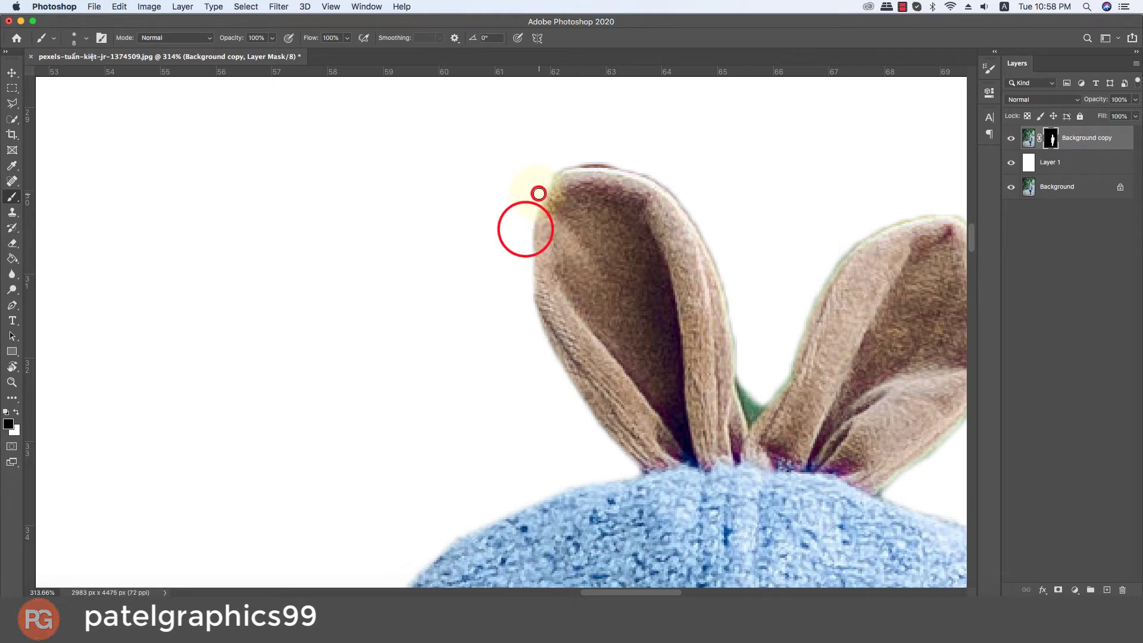
pyautogui.keyDown('shift'); pyautogui.click(555, 170); pyautogui.keyUp('shift')
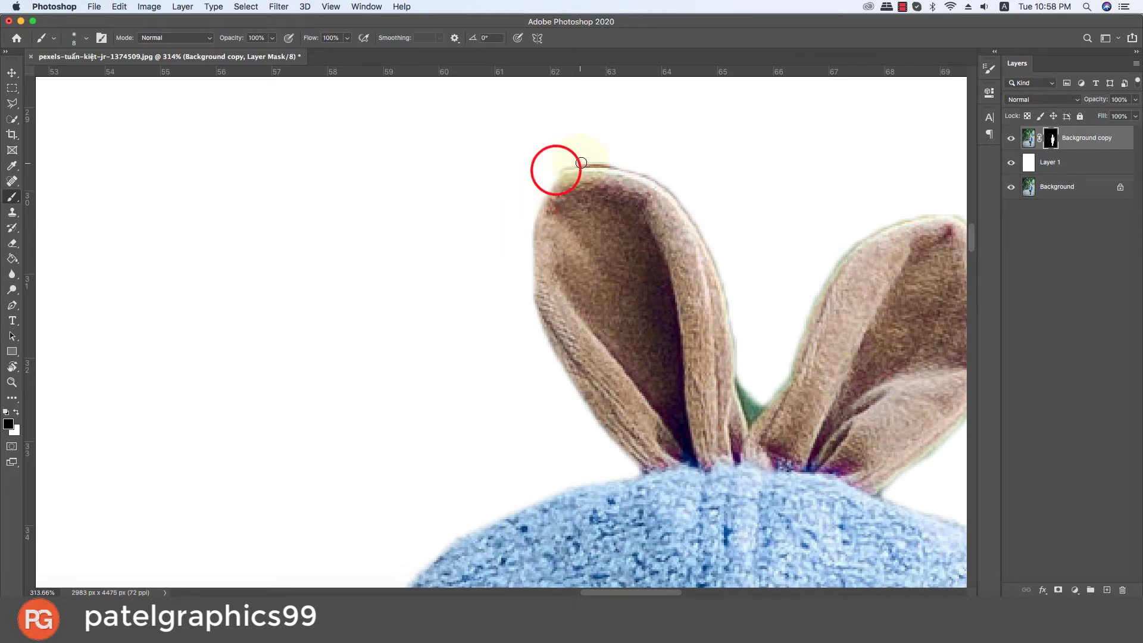
pyautogui.keyDown('shift'); pyautogui.click(643, 168); pyautogui.keyUp('shift')
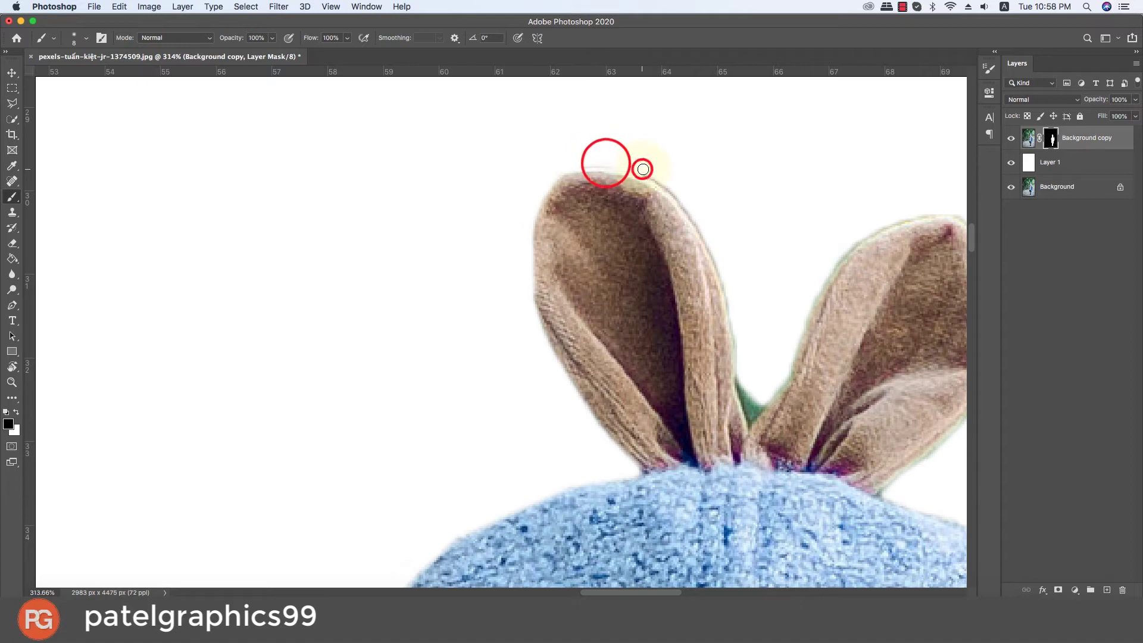
pyautogui.keyDown('shift'); pyautogui.click(569, 163); pyautogui.keyUp('shift')
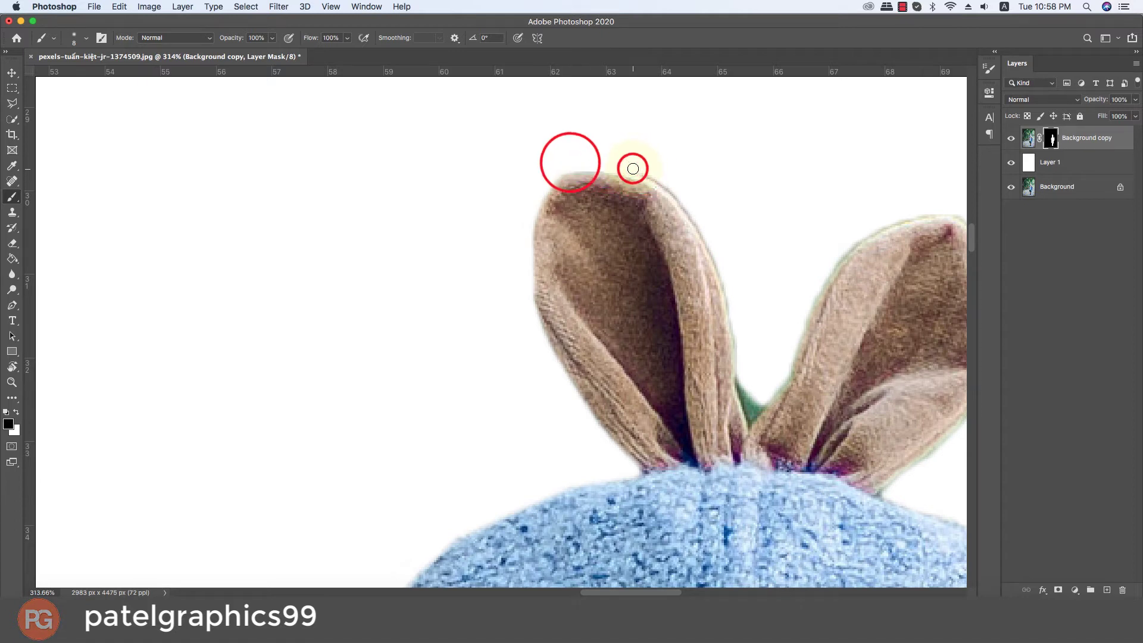
pyautogui.keyDown('shift'); pyautogui.click(633, 168); pyautogui.keyUp('shift')
pyautogui.keyDown('shift'); pyautogui.click(686, 207); pyautogui.keyUp('shift')
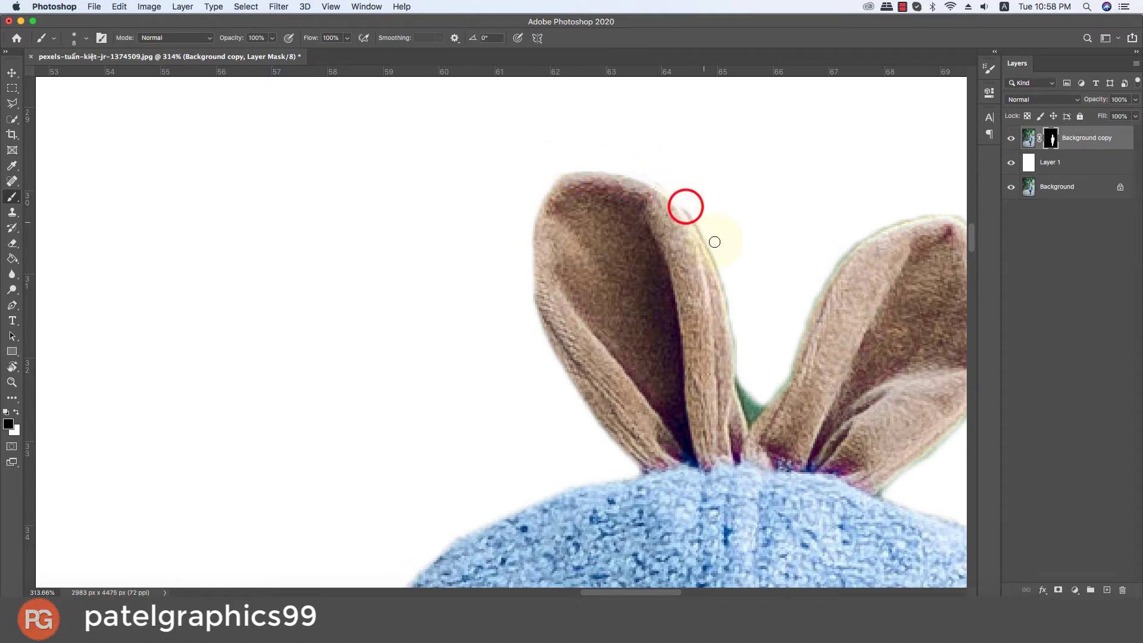
# Trim the mask with the 8 px black brush along the inner edge of the left rabbit ear, between its base and tip.
pyautogui.keyDown('shift'); pyautogui.click(717, 250); pyautogui.keyUp('shift')
pyautogui.keyDown('shift'); pyautogui.click(728, 298); pyautogui.keyUp('shift')
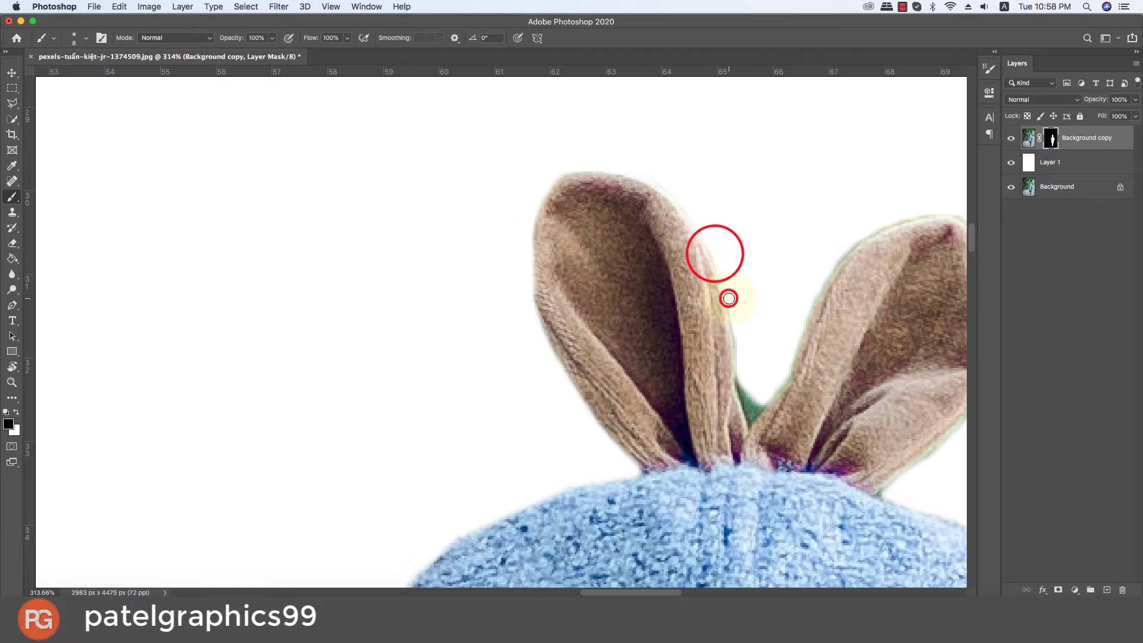
pyautogui.keyDown('shift'); pyautogui.click(737, 336); pyautogui.keyUp('shift')
pyautogui.keyDown('shift'); pyautogui.click(739, 386); pyautogui.keyUp('shift')
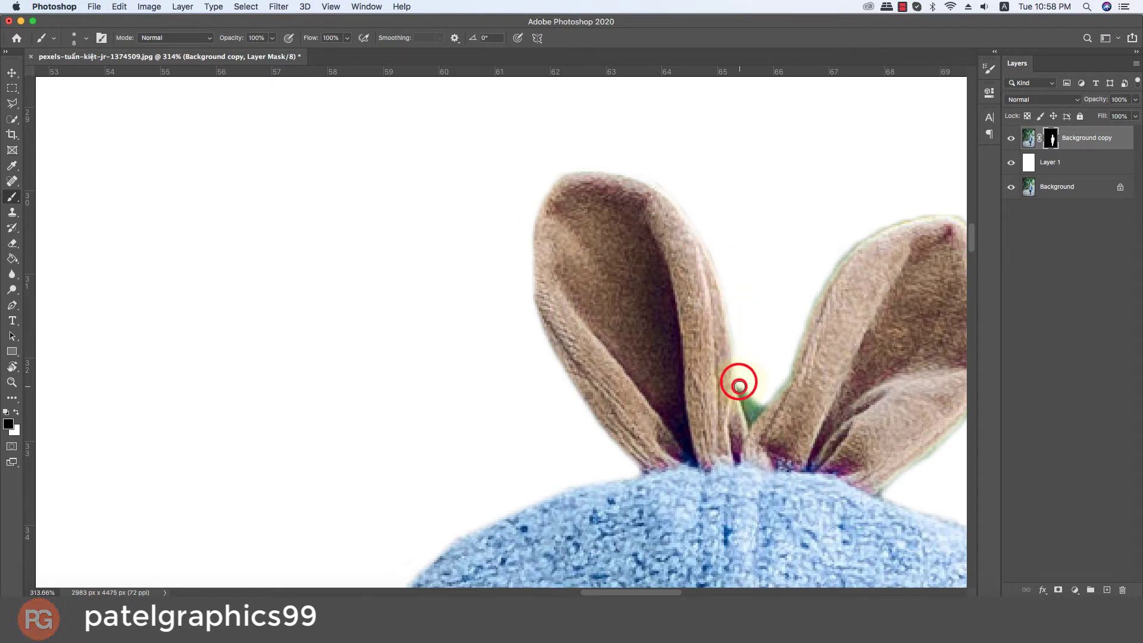
pyautogui.keyDown('shift'); pyautogui.click(737, 334); pyautogui.keyUp('shift')
pyautogui.keyDown('shift'); pyautogui.click(722, 274); pyautogui.keyUp('shift')
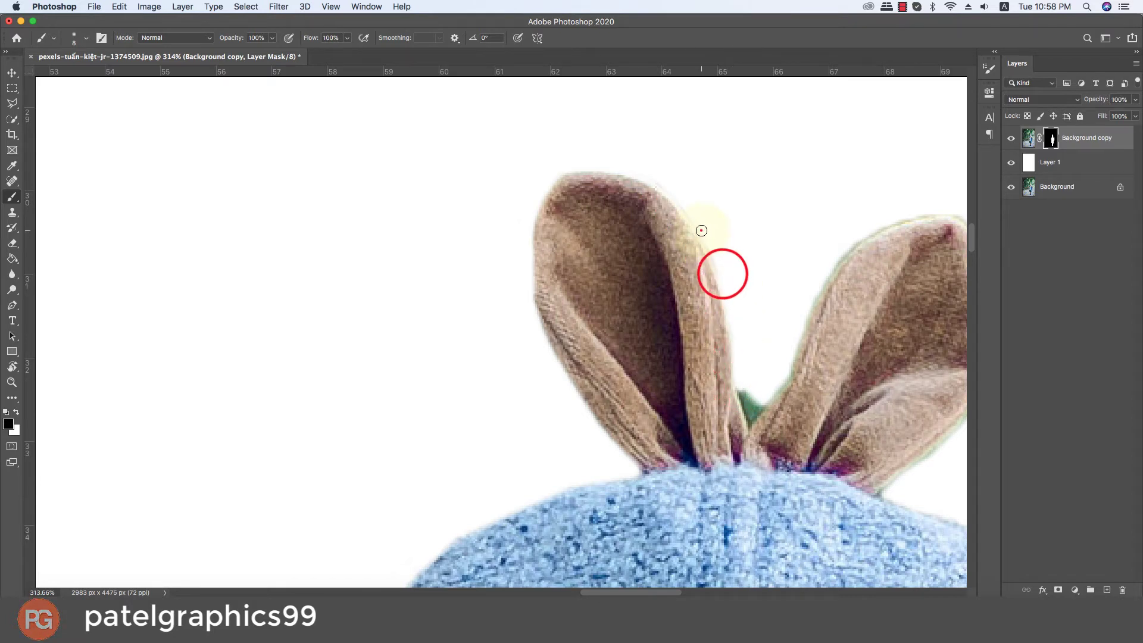
pyautogui.keyDown('shift'); pyautogui.click(701, 231); pyautogui.keyUp('shift')
pyautogui.keyDown('shift'); pyautogui.click(679, 198); pyautogui.keyUp('shift')
pyautogui.keyDown('shift'); pyautogui.click(645, 171); pyautogui.keyUp('shift')
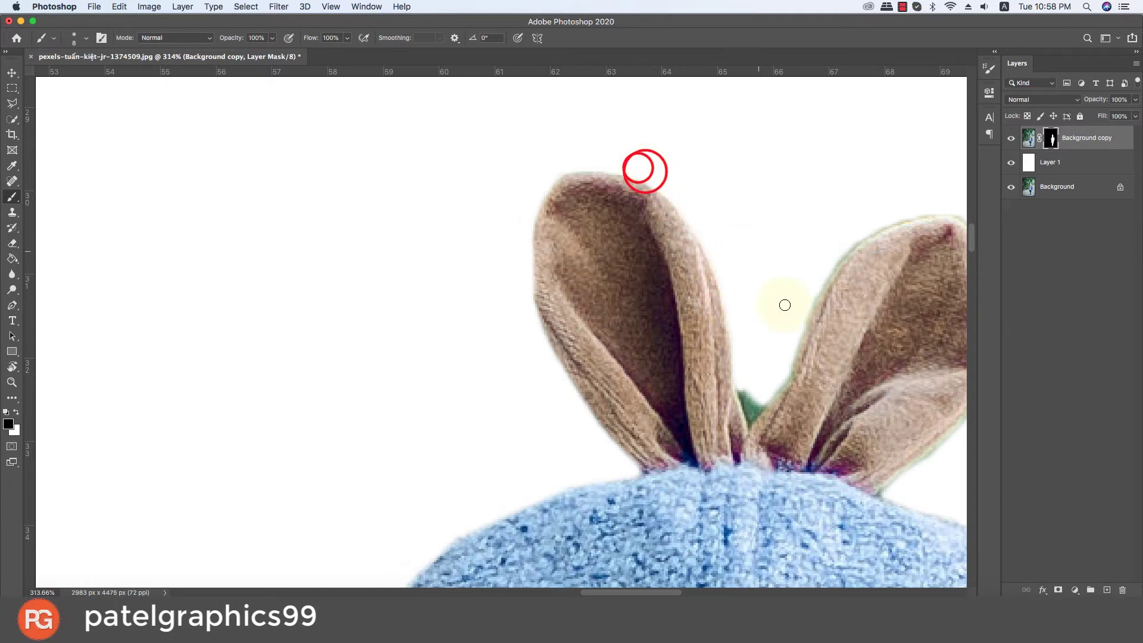
# Paint black on the mask in the gap between the two rabbit ears, removing the green background patch.
pyautogui.click(741, 384)
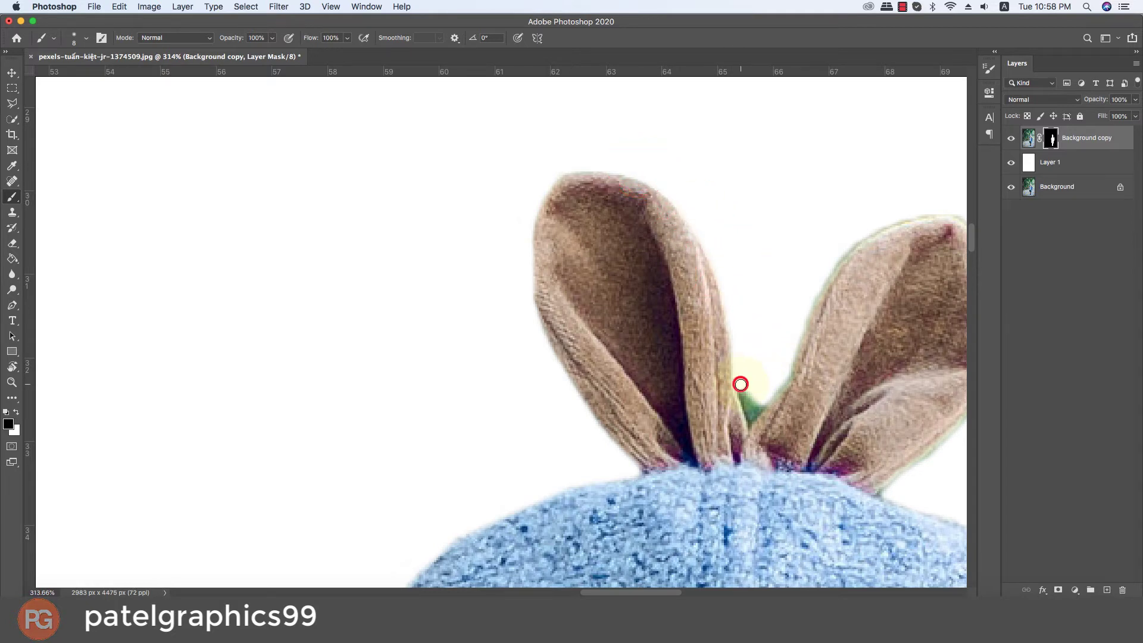
pyautogui.click(751, 419)
pyautogui.click(764, 399)
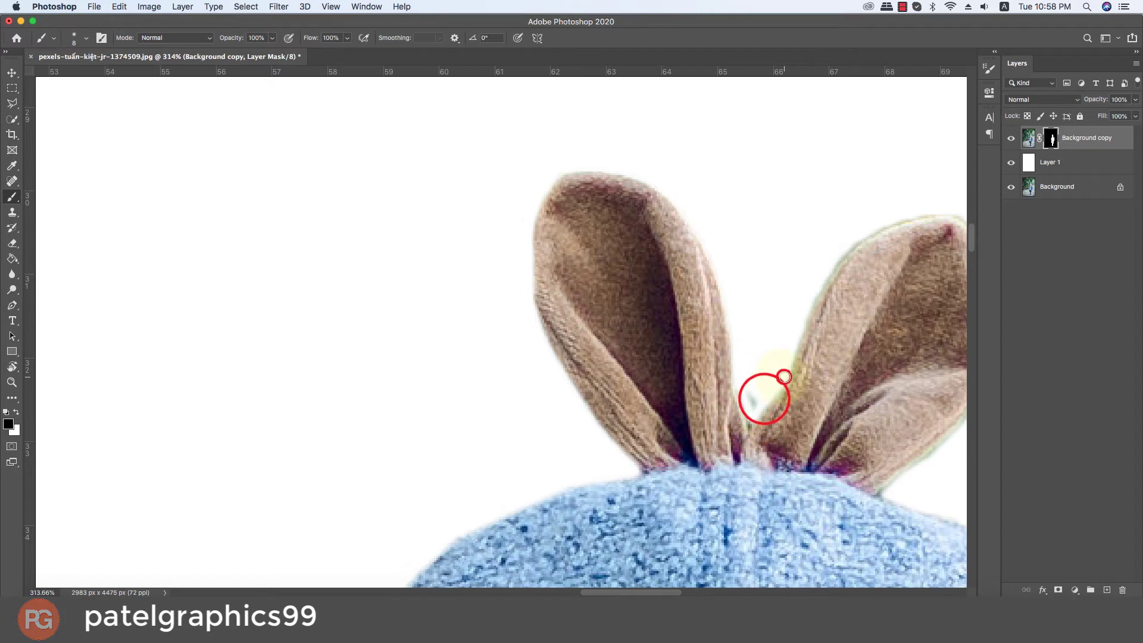
pyautogui.click(780, 378)
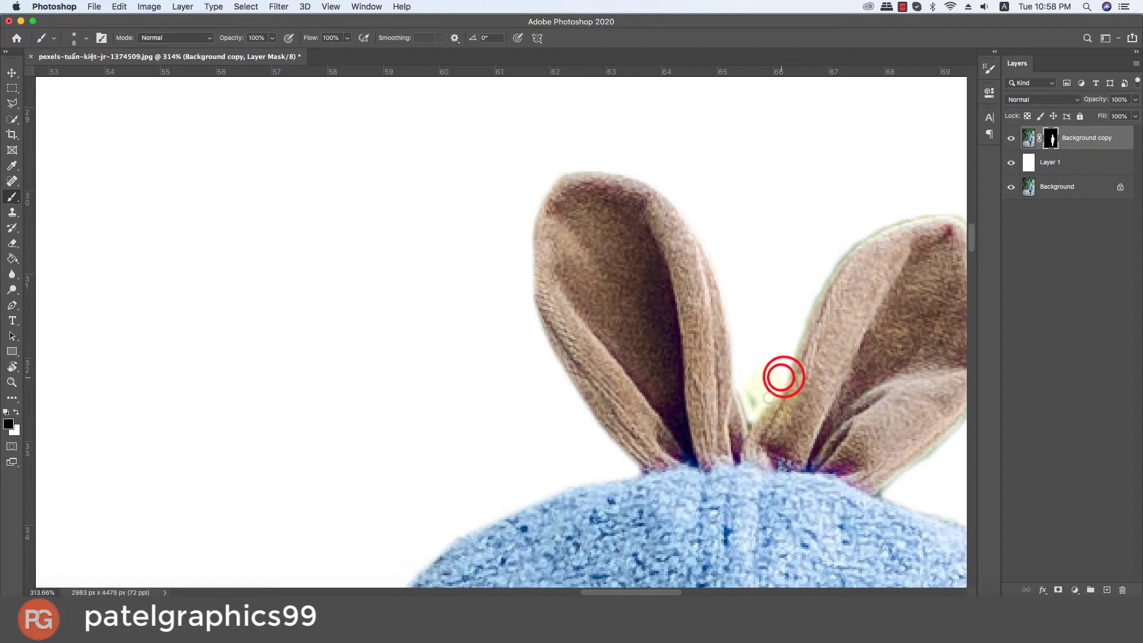
pyautogui.click(752, 426)
pyautogui.click(784, 381)
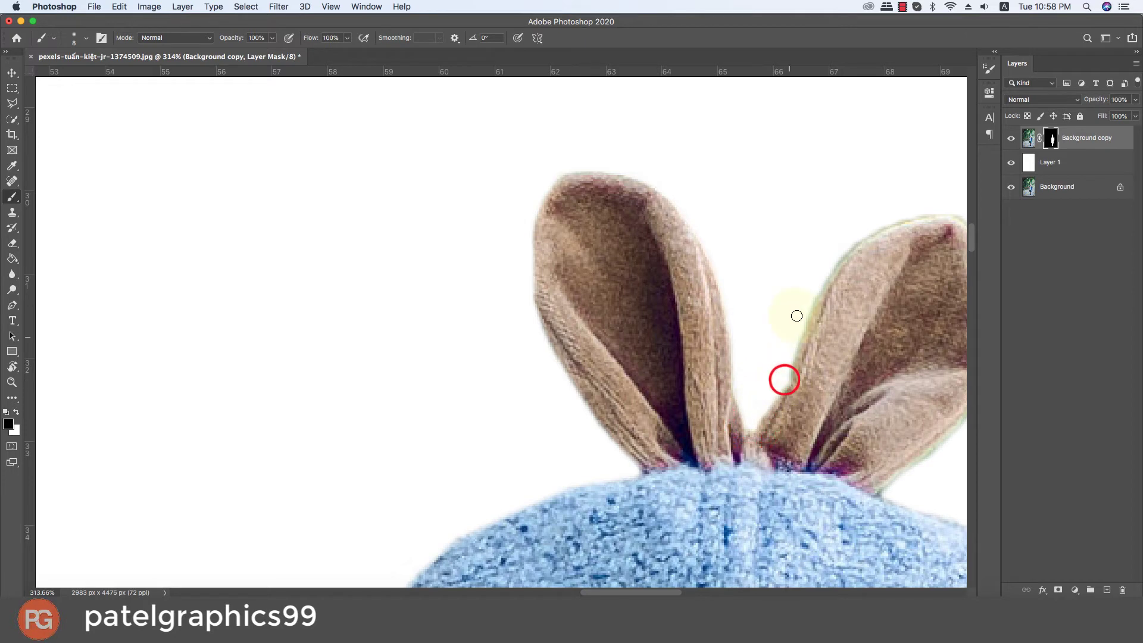
# Trim the mask with black along the inner edge of the right rabbit ear up to its tip.
pyautogui.click(802, 313)
pyautogui.click(834, 264)
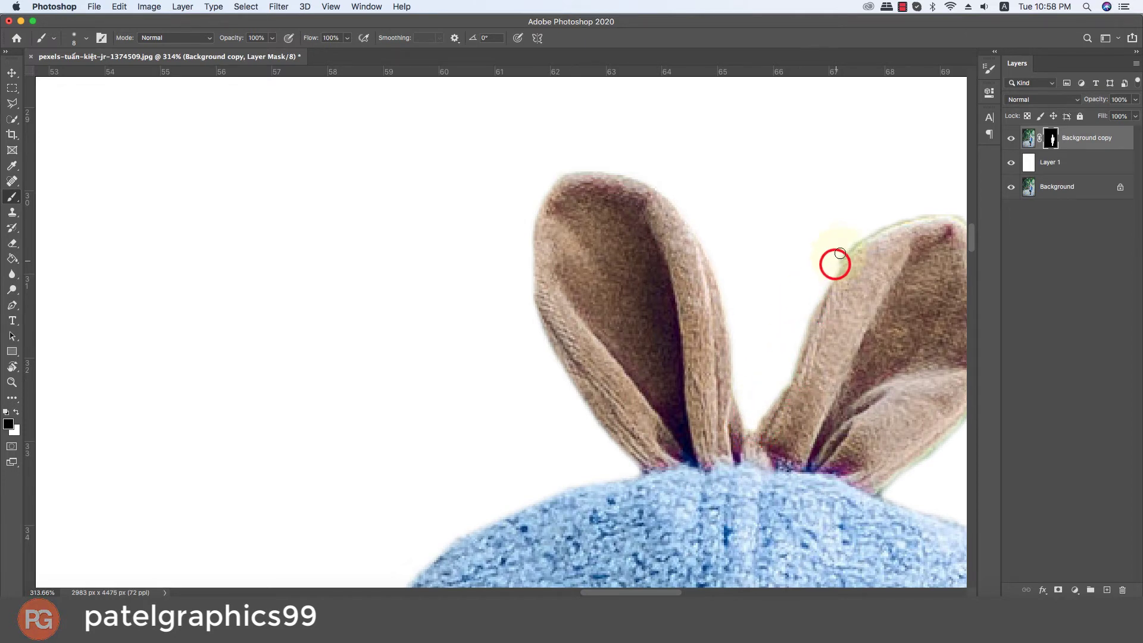
pyautogui.moveTo(865, 233); pyautogui.dragTo(702, 332)
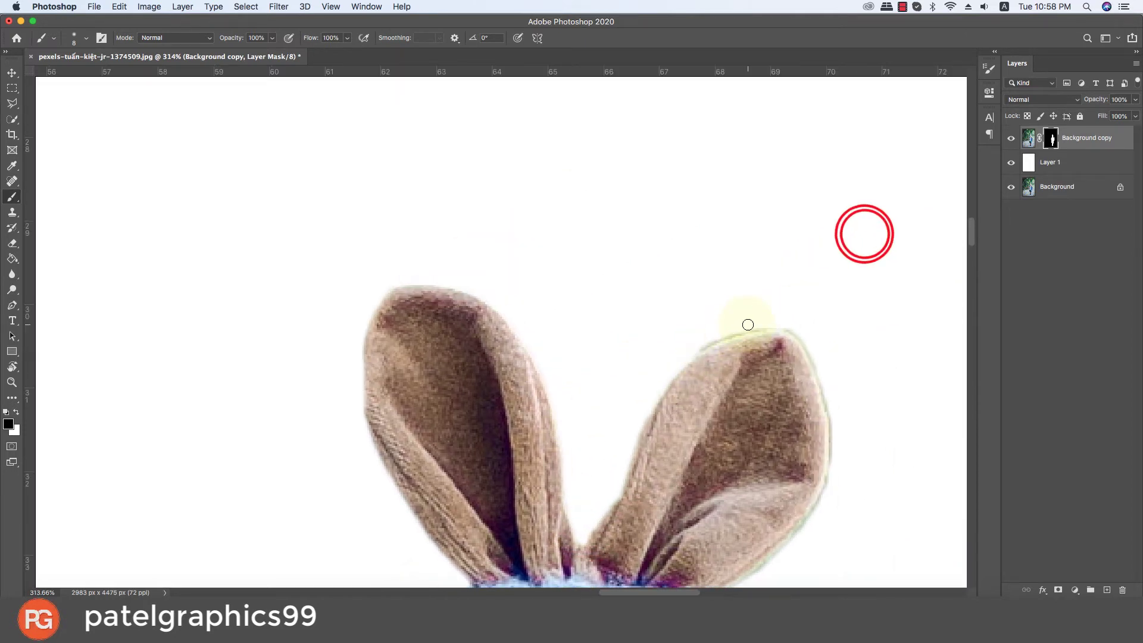
pyautogui.click(749, 327)
pyautogui.keyDown('shift'); pyautogui.click(777, 327); pyautogui.keyUp('shift')
pyautogui.keyDown('shift'); pyautogui.click(788, 327); pyautogui.keyUp('shift')
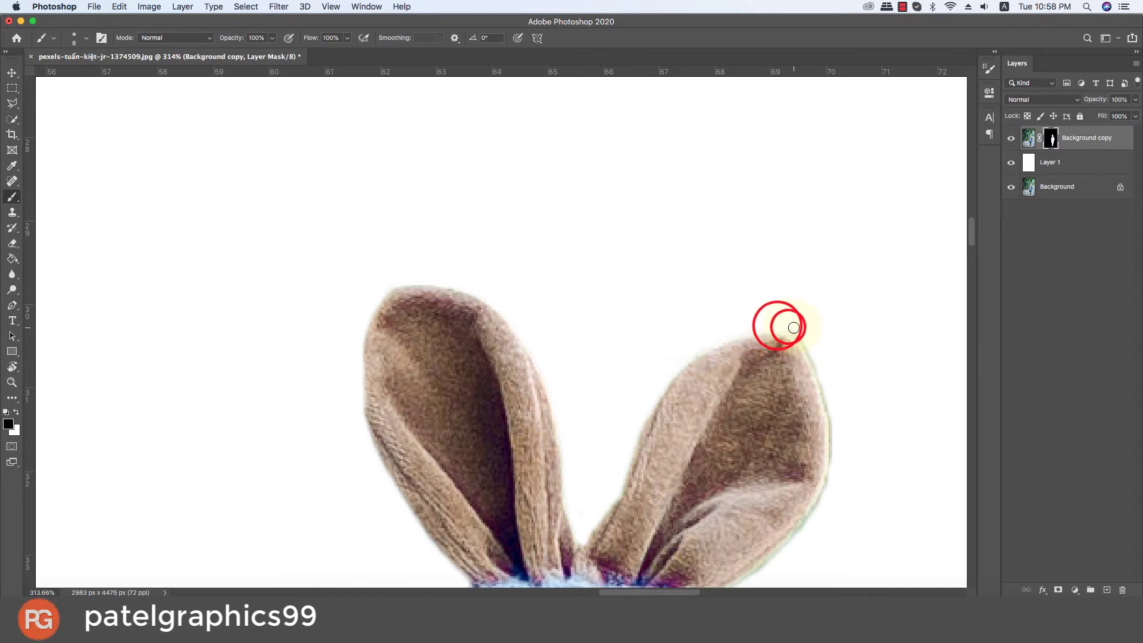
# Paint black on the mask along the outer edge of the right rabbit ear, from its tip down to the cap.
pyautogui.keyDown('shift'); pyautogui.click(794, 327); pyautogui.keyUp('shift')
pyautogui.keyDown('shift'); pyautogui.click(813, 358); pyautogui.keyUp('shift')
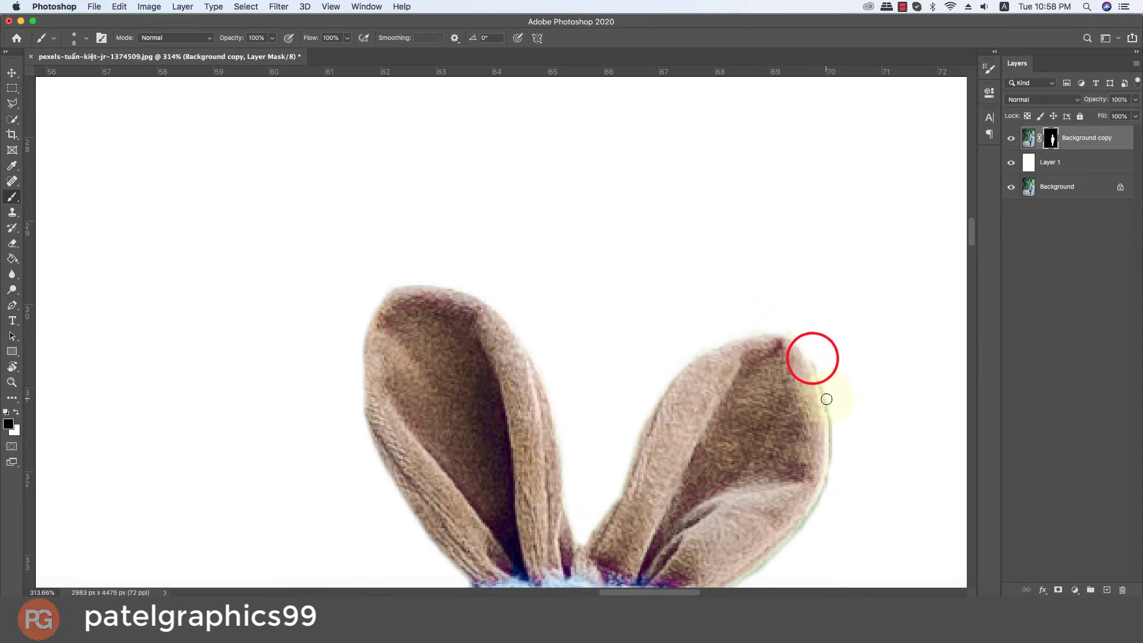
pyautogui.keyDown('shift'); pyautogui.click(826, 399); pyautogui.keyUp('shift')
pyautogui.keyDown('shift'); pyautogui.click(831, 430); pyautogui.keyUp('shift')
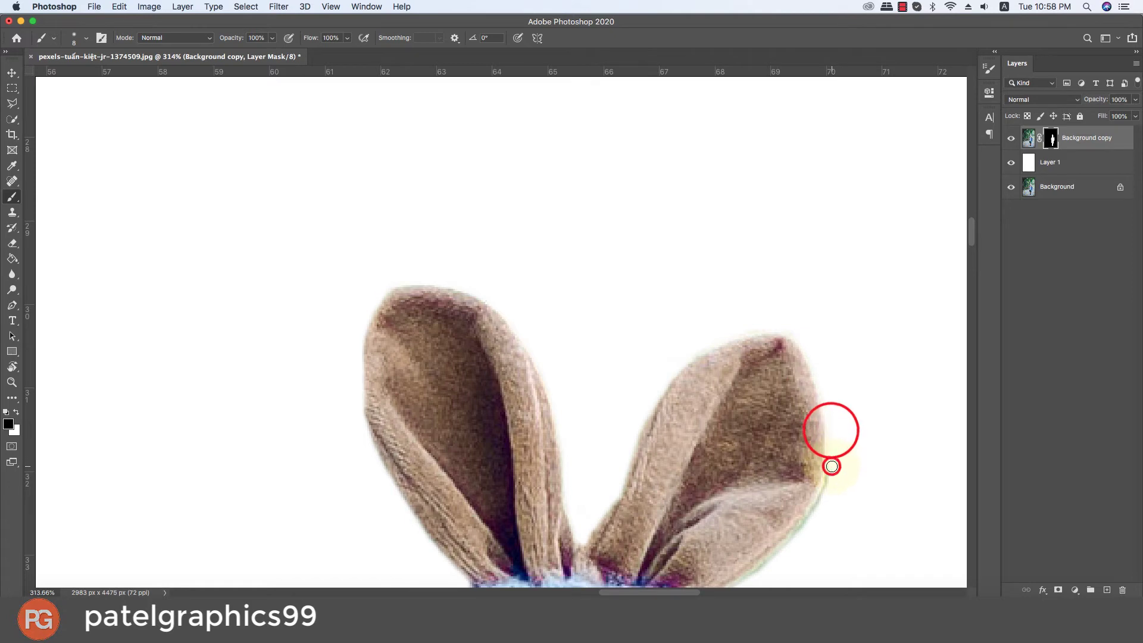
pyautogui.keyDown('shift'); pyautogui.click(831, 465); pyautogui.keyUp('shift')
pyautogui.moveTo(820, 499); pyautogui.dragTo(806, 263)
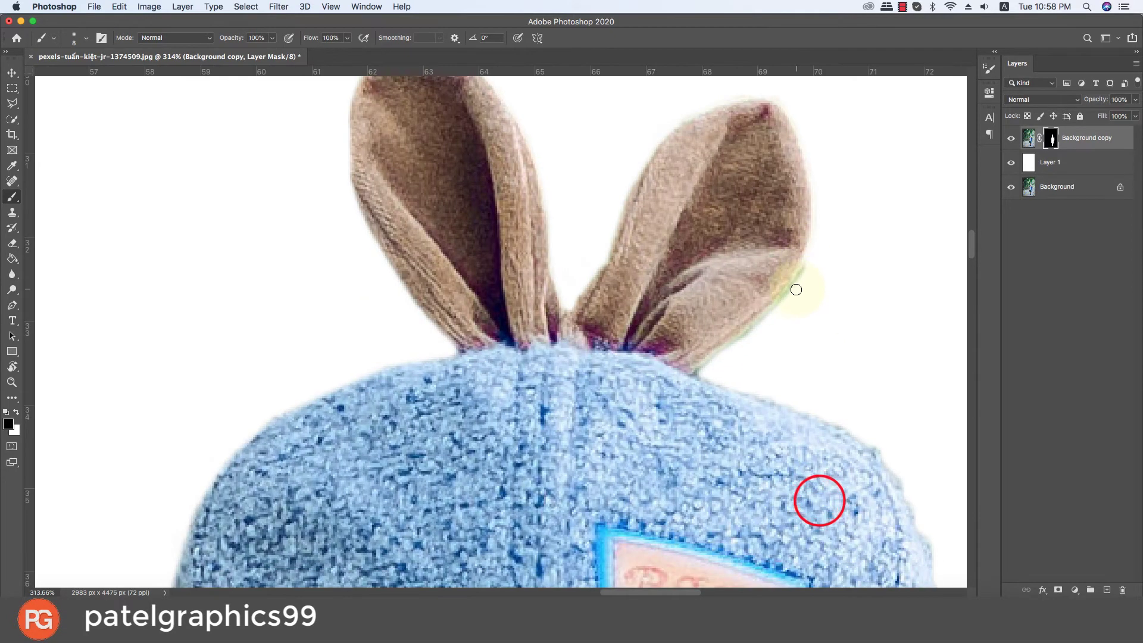
pyautogui.keyDown('shift'); pyautogui.click(753, 327); pyautogui.keyUp('shift')
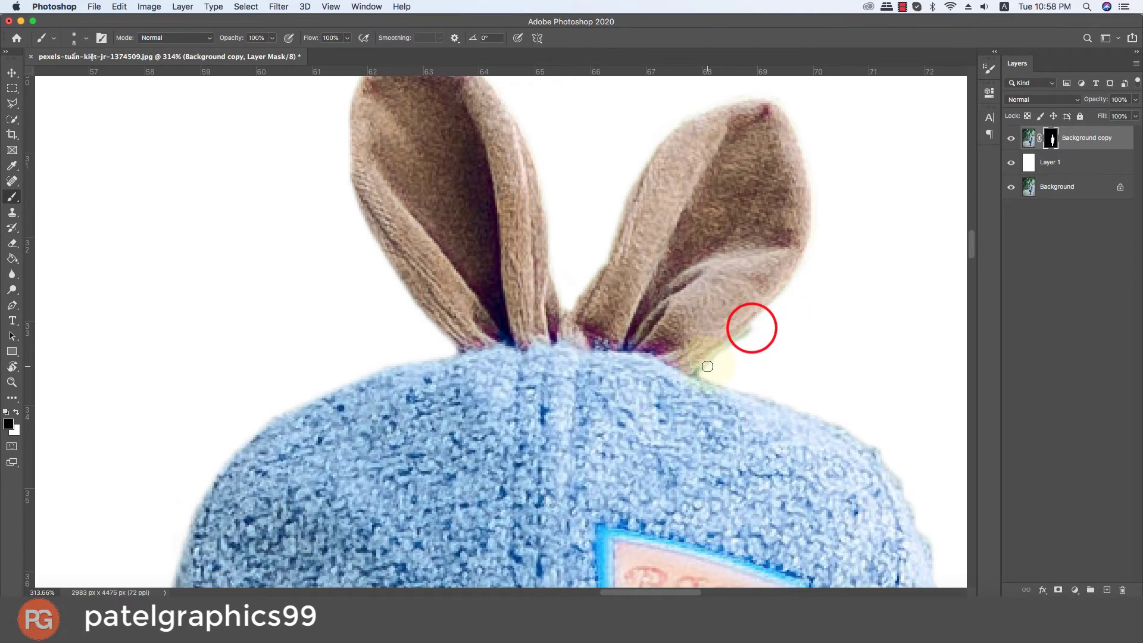
pyautogui.keyDown('shift'); pyautogui.click(707, 366); pyautogui.keyUp('shift')
pyautogui.keyDown('shift'); pyautogui.click(698, 373); pyautogui.keyUp('shift')
# Trim the mask with black along the cap's edge from the right ear's base down the side beside the BABY patch.
pyautogui.keyDown('shift'); pyautogui.click(752, 390); pyautogui.keyUp('shift')
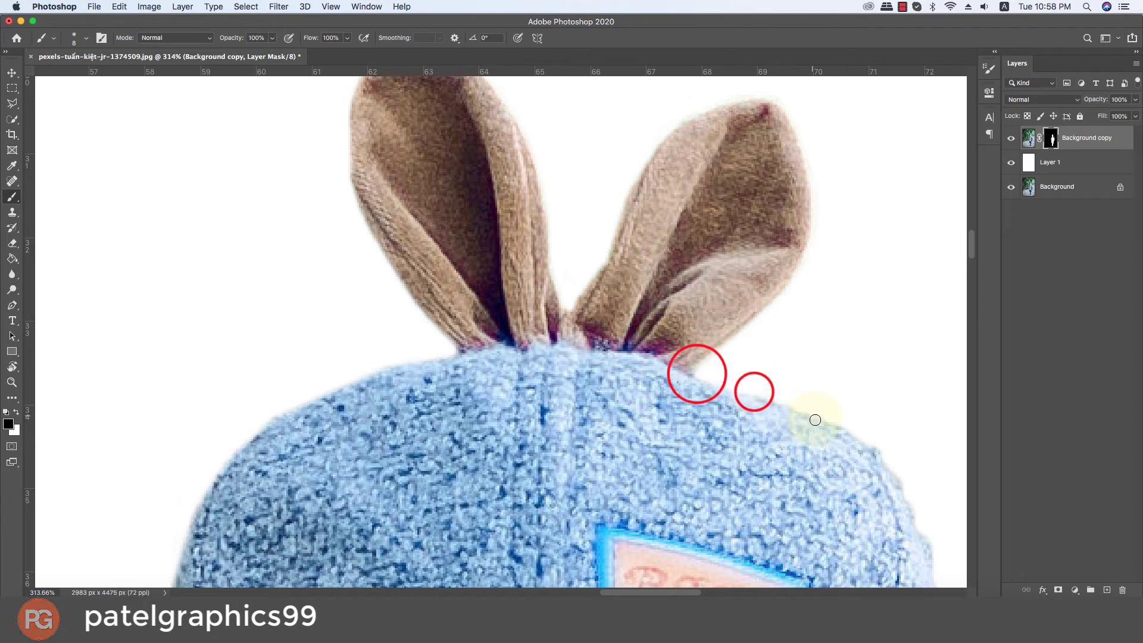
pyautogui.keyDown('shift'); pyautogui.click(825, 417); pyautogui.keyUp('shift')
pyautogui.moveTo(875, 449); pyautogui.dragTo(717, 230)
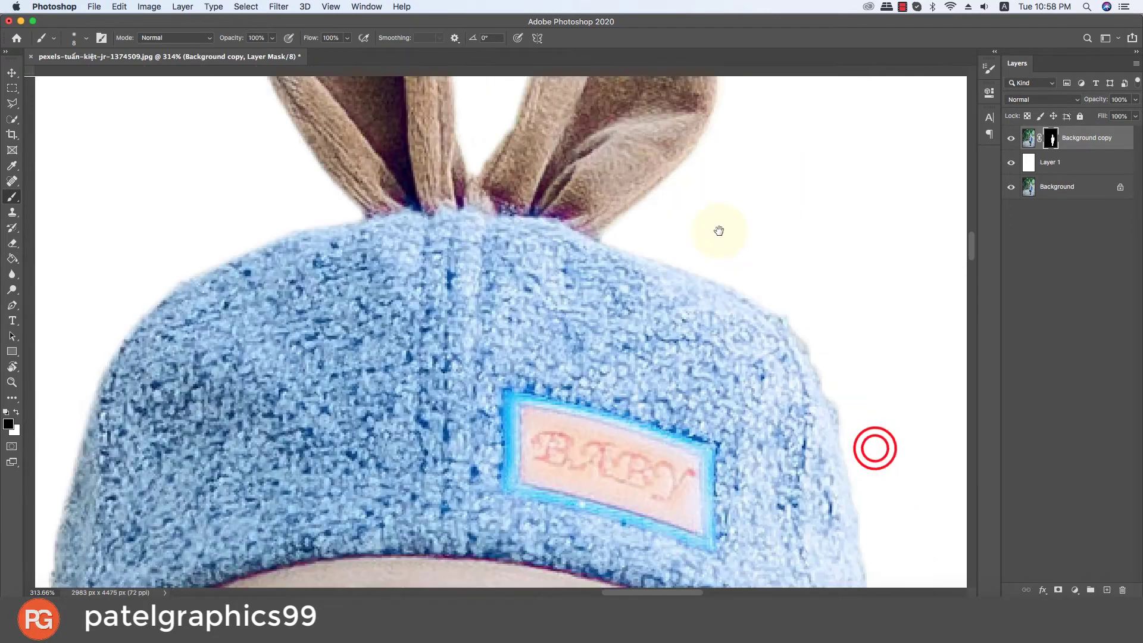
pyautogui.keyDown('shift'); pyautogui.click(757, 294); pyautogui.keyUp('shift')
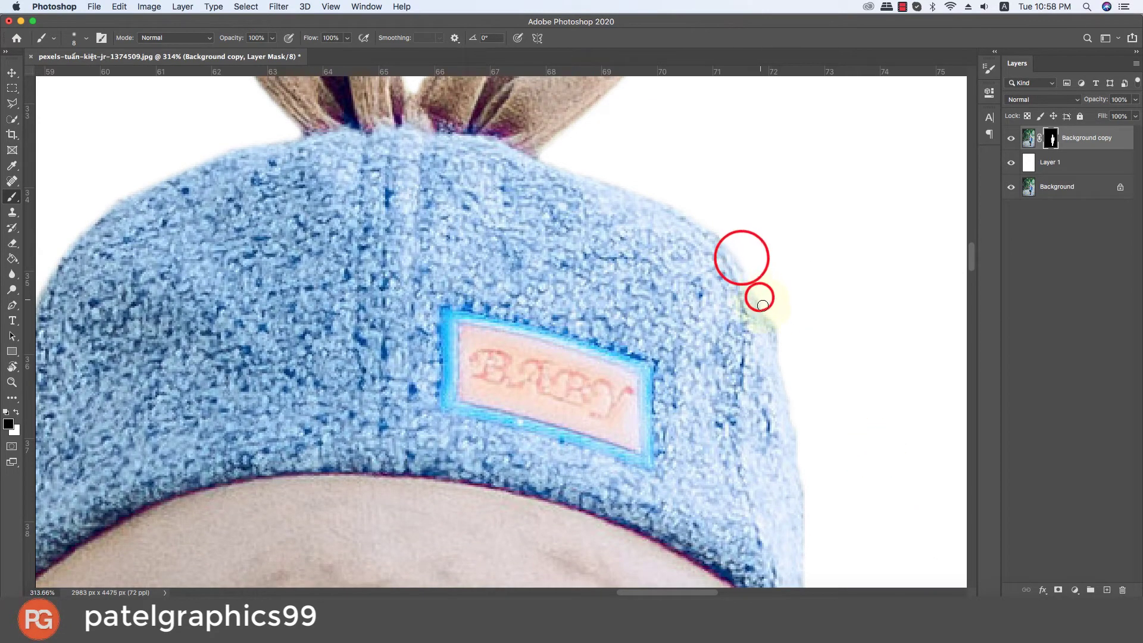
pyautogui.keyDown('shift'); pyautogui.click(770, 329); pyautogui.keyUp('shift')
pyautogui.keyDown('shift'); pyautogui.click(793, 391); pyautogui.keyUp('shift')
pyautogui.keyDown('shift'); pyautogui.click(782, 327); pyautogui.keyUp('shift')
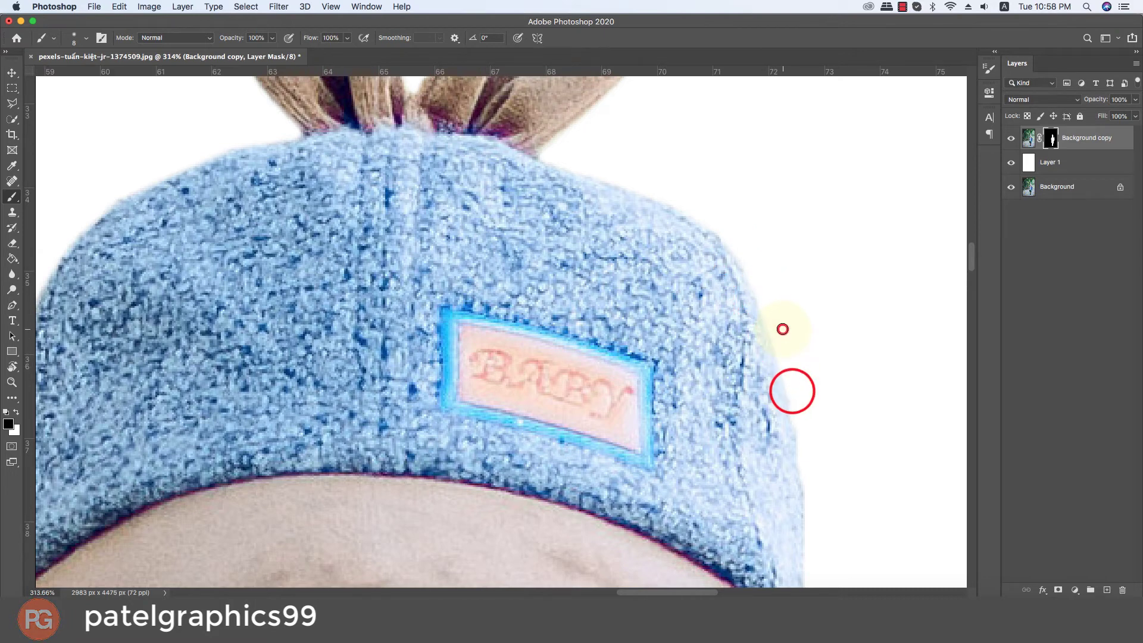
pyautogui.keyDown('shift'); pyautogui.click(790, 395); pyautogui.keyUp('shift')
pyautogui.keyDown('shift'); pyautogui.click(806, 479); pyautogui.keyUp('shift')
# Paint black on the mask from the cap's lower side corner along the knuckles of the raised hand.
pyautogui.moveTo(806, 479); pyautogui.dragTo(766, 225)
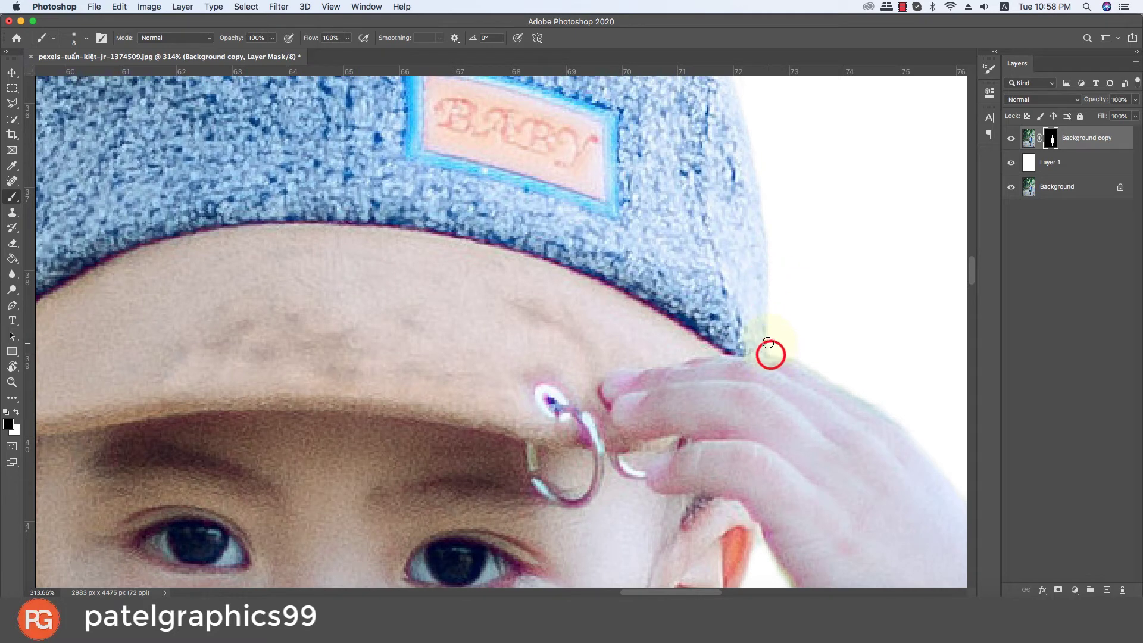
pyautogui.keyDown('shift'); pyautogui.click(844, 387); pyautogui.keyUp('shift')
pyautogui.keyDown('shift'); pyautogui.click(880, 403); pyautogui.keyUp('shift')
pyautogui.keyDown('shift'); pyautogui.click(908, 426); pyautogui.keyUp('shift')
# Trim the mask with black along the back of the raised hand to the wrist, removing the dark fringe.
pyautogui.moveTo(910, 428); pyautogui.dragTo(661, 155)
pyautogui.keyDown('shift'); pyautogui.click(680, 183); pyautogui.keyUp('shift')
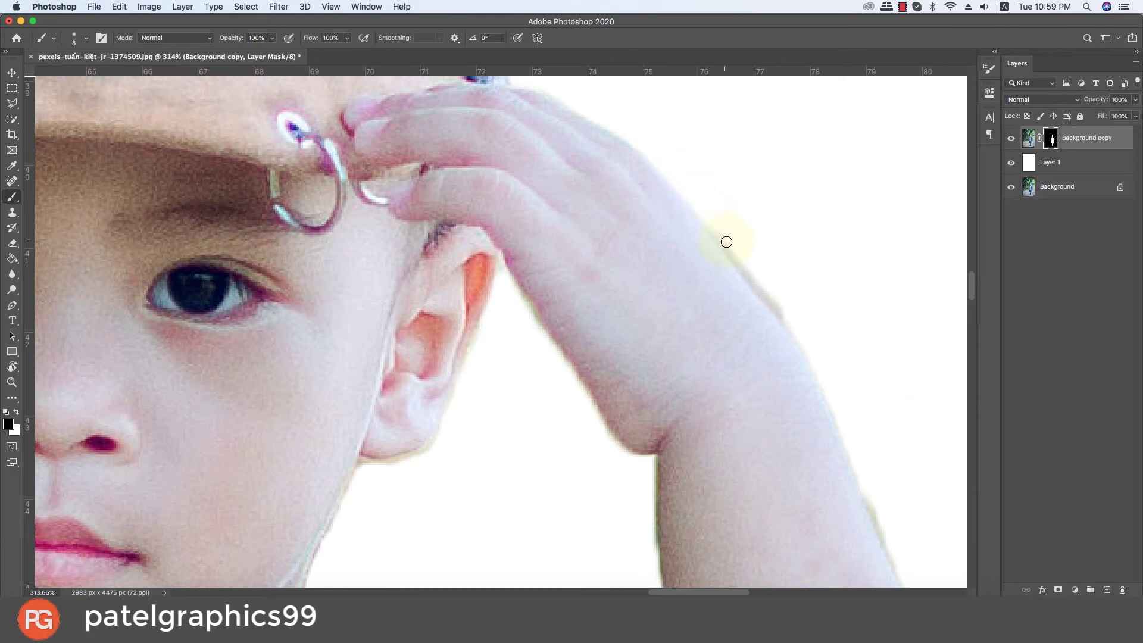
pyautogui.keyDown('shift'); pyautogui.click(780, 313); pyautogui.keyUp('shift')
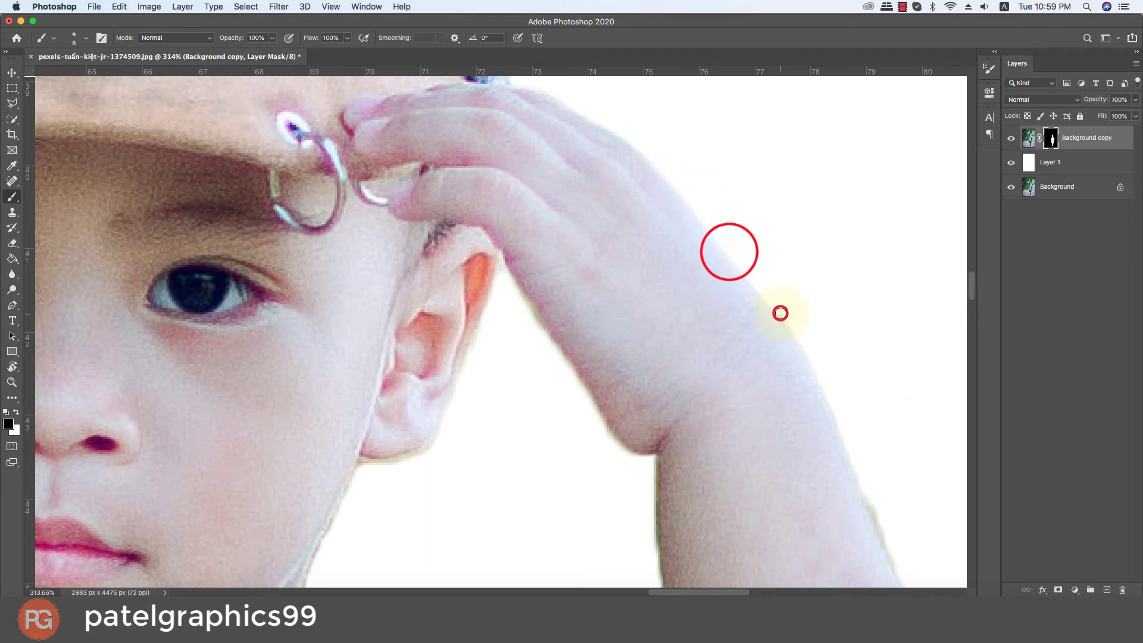
pyautogui.keyDown('shift'); pyautogui.click(819, 378); pyautogui.keyUp('shift')
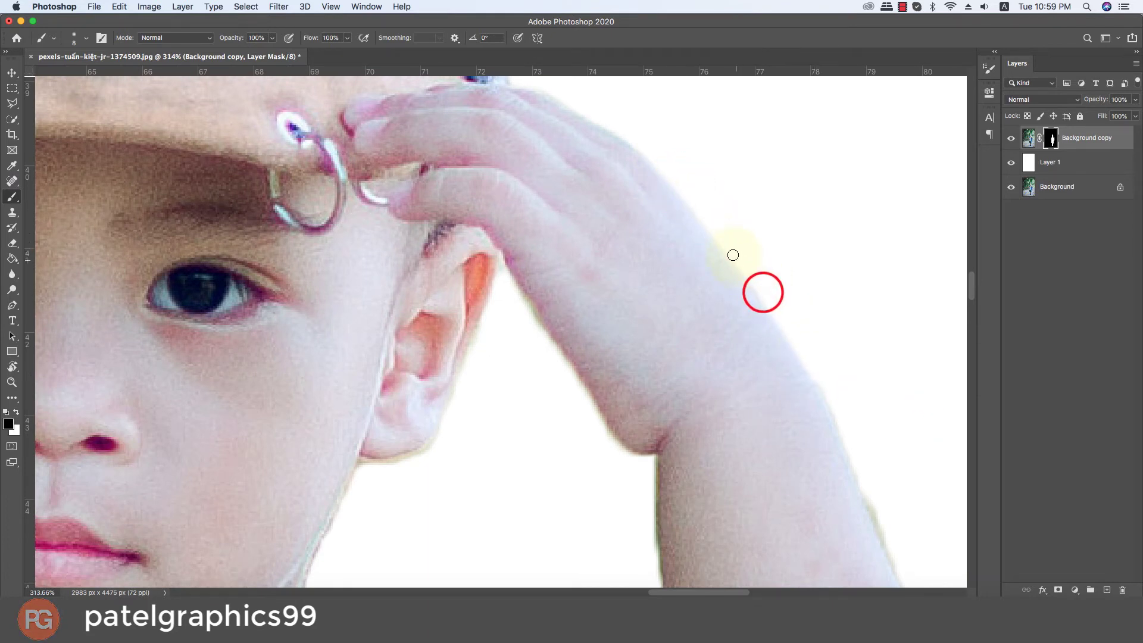
pyautogui.keyDown('shift'); pyautogui.click(727, 248); pyautogui.keyUp('shift')
pyautogui.keyDown('shift'); pyautogui.click(729, 236); pyautogui.keyUp('shift')
pyautogui.keyDown('shift'); pyautogui.click(769, 303); pyautogui.keyUp('shift')
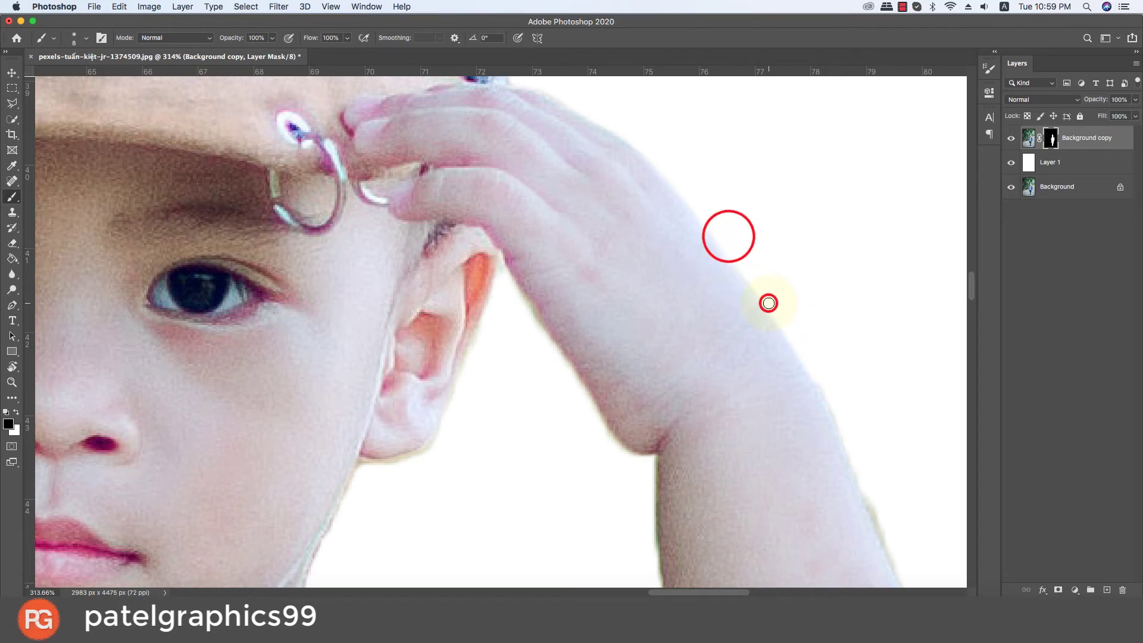
pyautogui.keyDown('shift'); pyautogui.click(748, 275); pyautogui.keyUp('shift')
pyautogui.keyDown('shift'); pyautogui.click(733, 248); pyautogui.keyUp('shift')
pyautogui.keyDown('shift'); pyautogui.click(730, 238); pyautogui.keyUp('shift')
pyautogui.keyDown('shift'); pyautogui.click(815, 373); pyautogui.keyUp('shift')
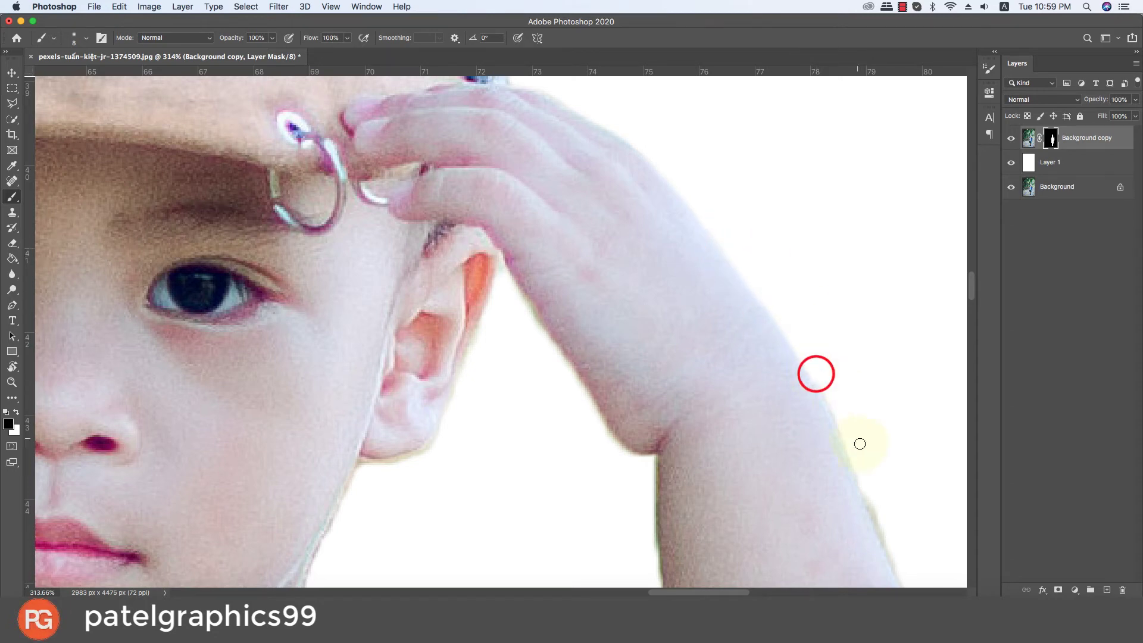
# Paint black on the mask along the outer edge of the raised forearm, from the wrist to mid-forearm.
pyautogui.keyDown('shift'); pyautogui.click(861, 487); pyautogui.keyUp('shift')
pyautogui.moveTo(862, 487); pyautogui.dragTo(771, 178)
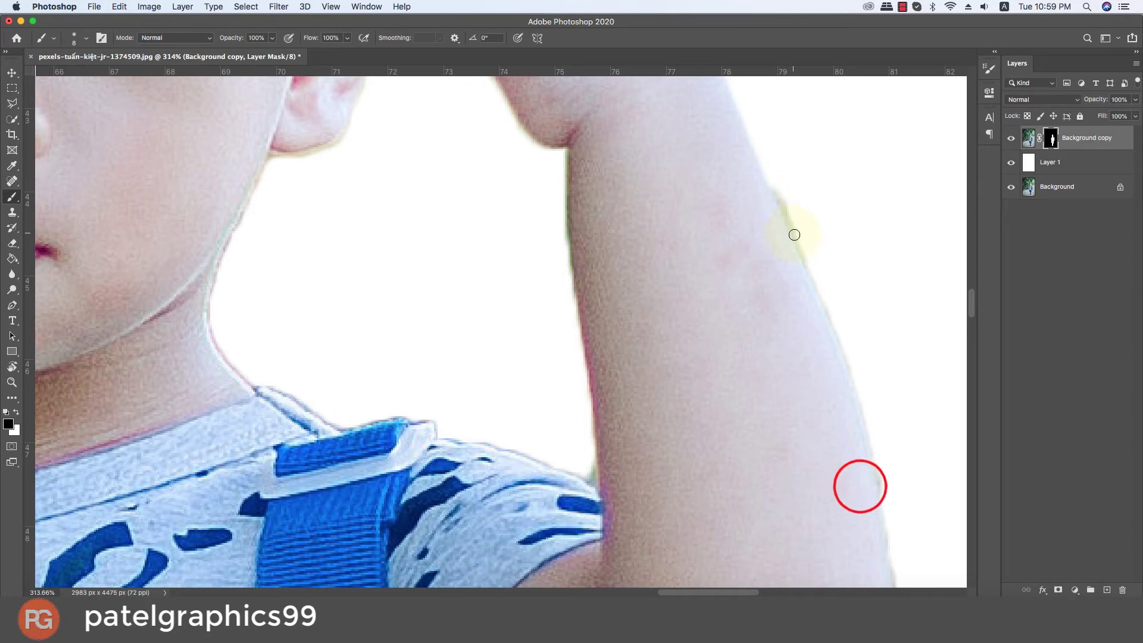
pyautogui.keyDown('shift'); pyautogui.click(796, 237); pyautogui.keyUp('shift')
pyautogui.keyDown('shift'); pyautogui.click(847, 357); pyautogui.keyUp('shift')
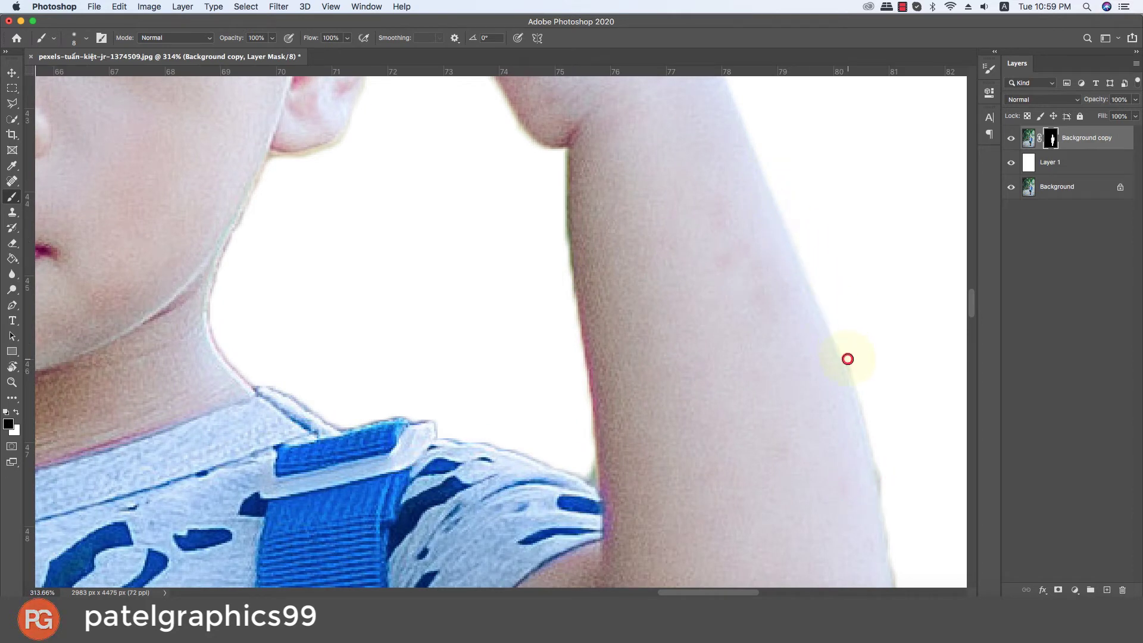
pyautogui.keyDown('shift'); pyautogui.click(875, 452); pyautogui.keyUp('shift')
pyautogui.click(779, 185)
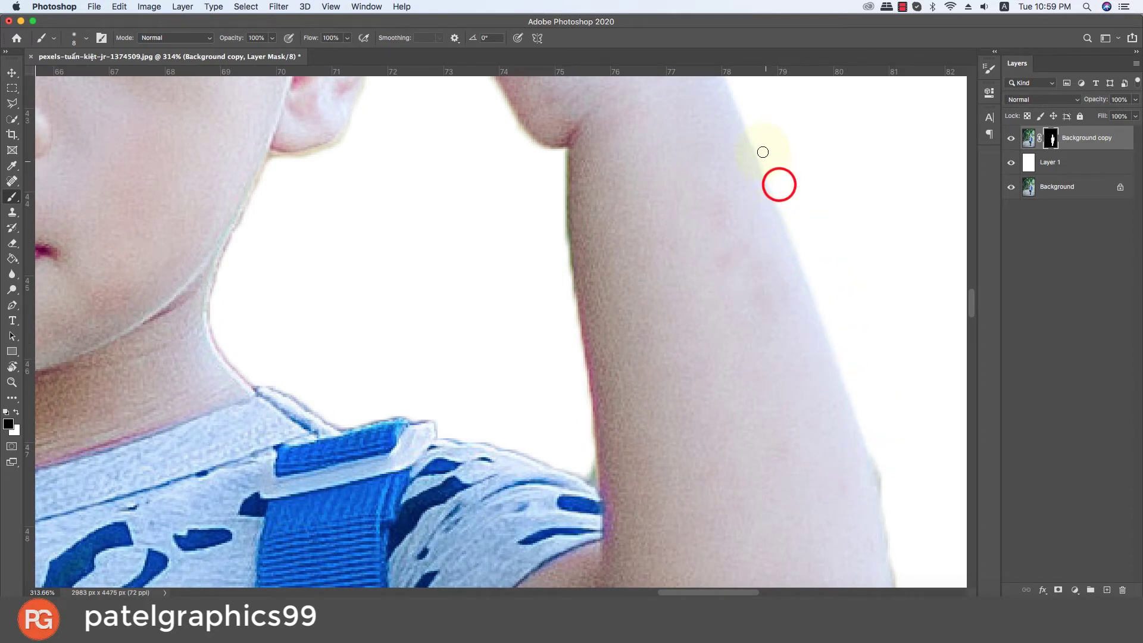
pyautogui.keyDown('shift'); pyautogui.click(753, 132); pyautogui.keyUp('shift')
# Trim the mask with black along the lower forearm's outer edge and around the elbow to the bag.
pyautogui.moveTo(848, 280); pyautogui.dragTo(810, 176)
pyautogui.click(796, 212)
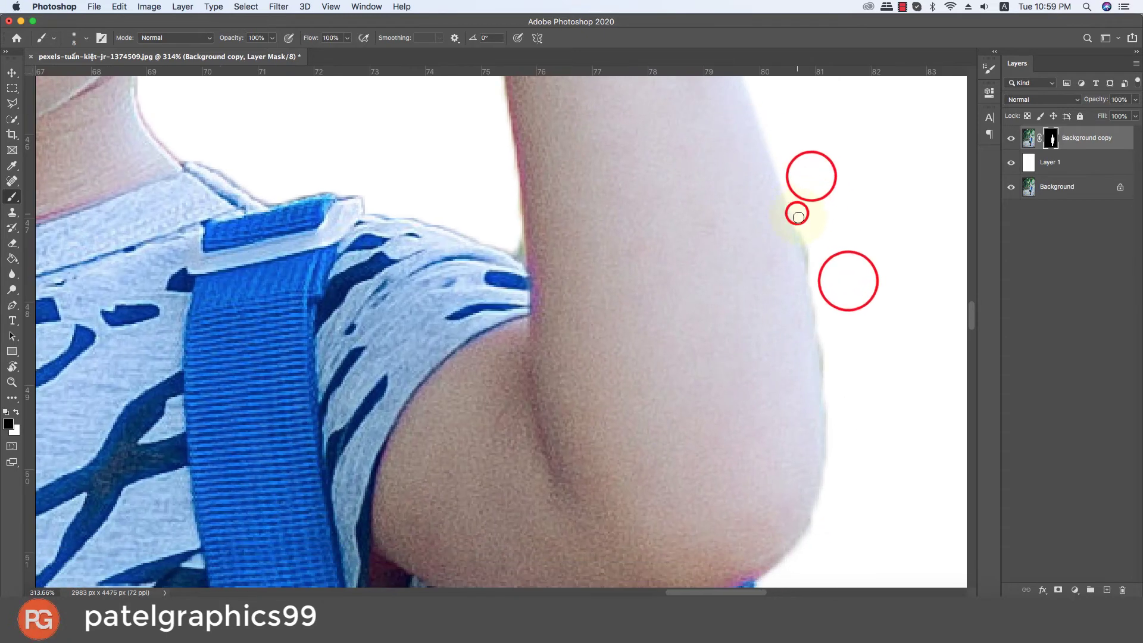
pyautogui.keyDown('shift'); pyautogui.click(816, 314); pyautogui.keyUp('shift')
pyautogui.keyDown('shift'); pyautogui.click(828, 394); pyautogui.keyUp('shift')
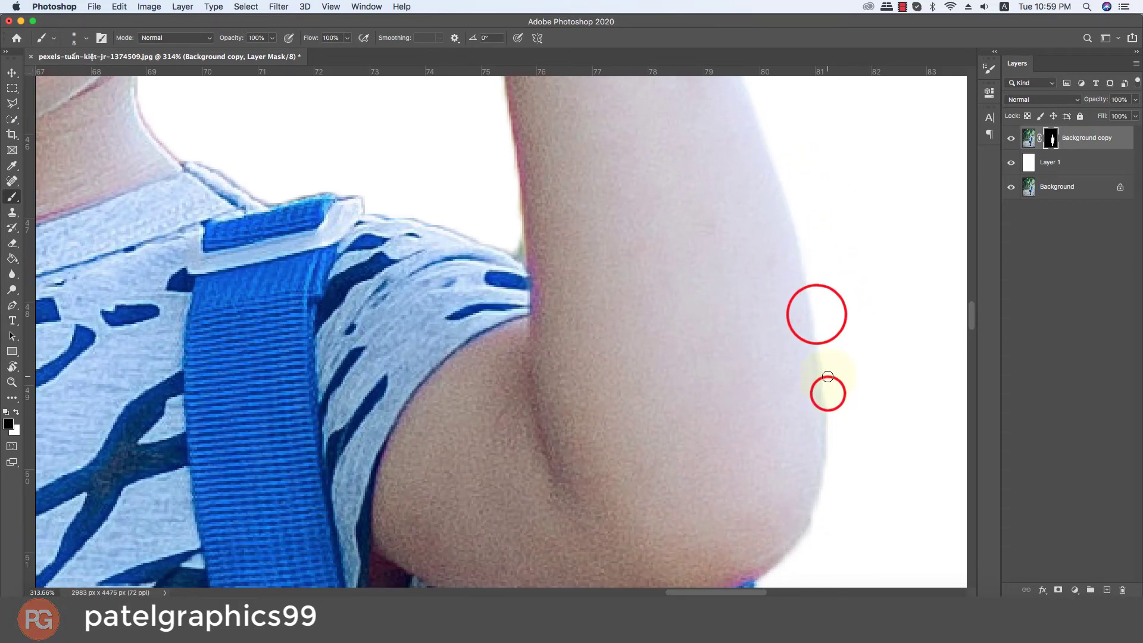
pyautogui.keyDown('shift'); pyautogui.click(821, 495); pyautogui.keyUp('shift')
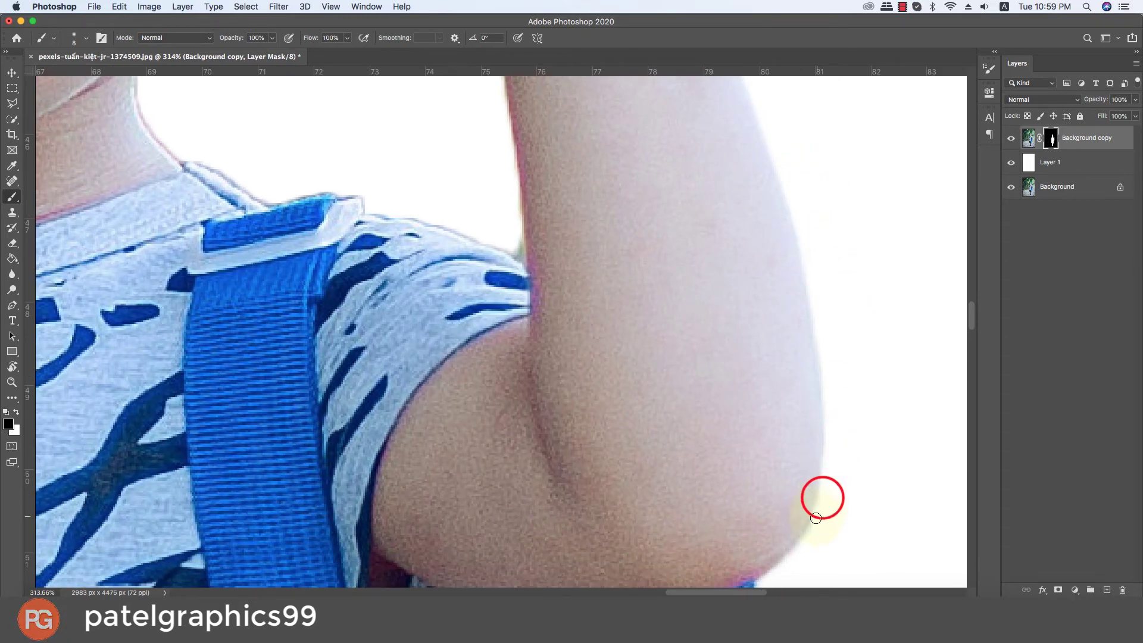
pyautogui.moveTo(812, 524); pyautogui.dragTo(812, 329)
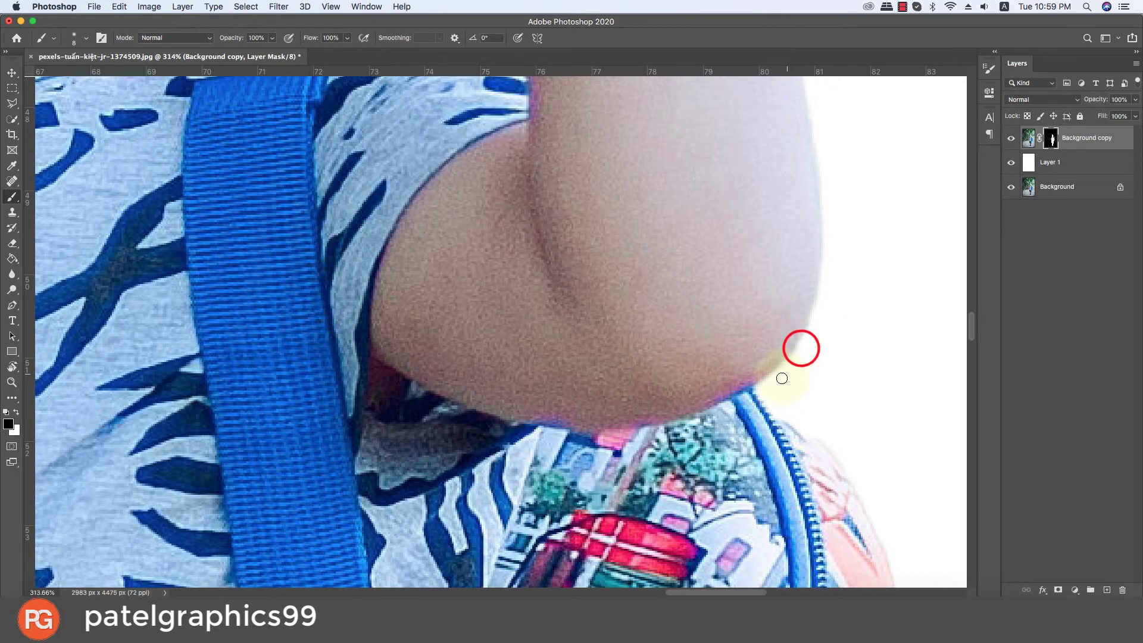
pyautogui.keyDown('shift'); pyautogui.click(773, 381); pyautogui.keyUp('shift')
pyautogui.keyDown('shift'); pyautogui.click(766, 386); pyautogui.keyUp('shift')
# Paint black on the mask along the forearm's inner edge, from the shirt sleeve up to the wrist.
pyautogui.moveTo(779, 225); pyautogui.dragTo(845, 413)
pyautogui.click(834, 400)
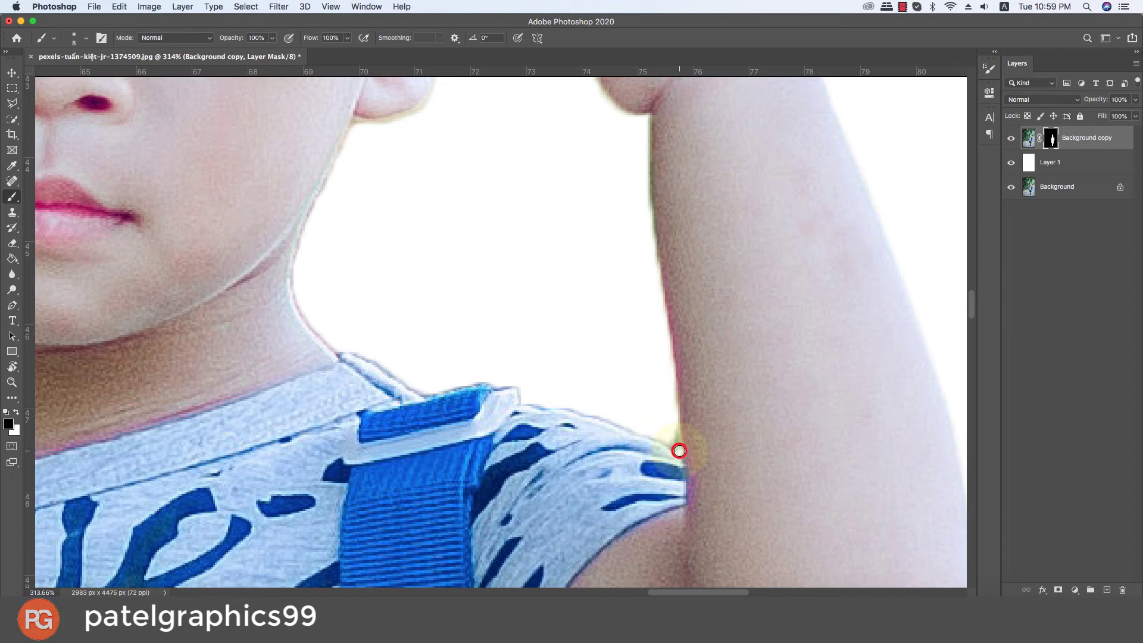
pyautogui.keyDown('shift'); pyautogui.click(671, 381); pyautogui.keyUp('shift')
pyautogui.keyDown('shift'); pyautogui.click(652, 271); pyautogui.keyUp('shift')
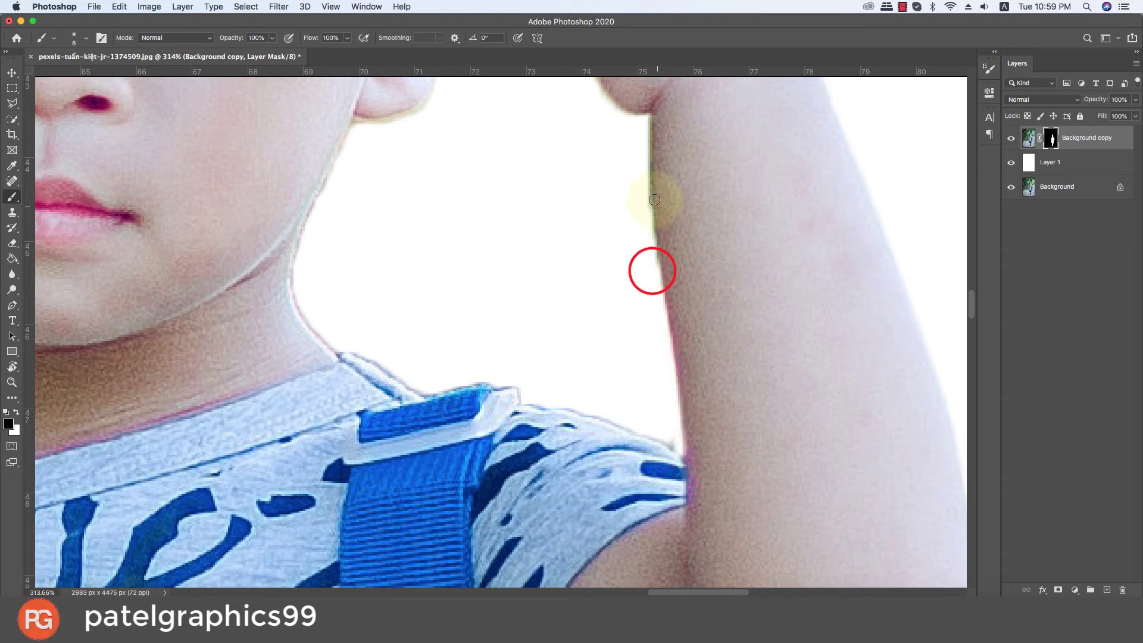
pyautogui.keyDown('shift'); pyautogui.click(645, 115); pyautogui.keyUp('shift')
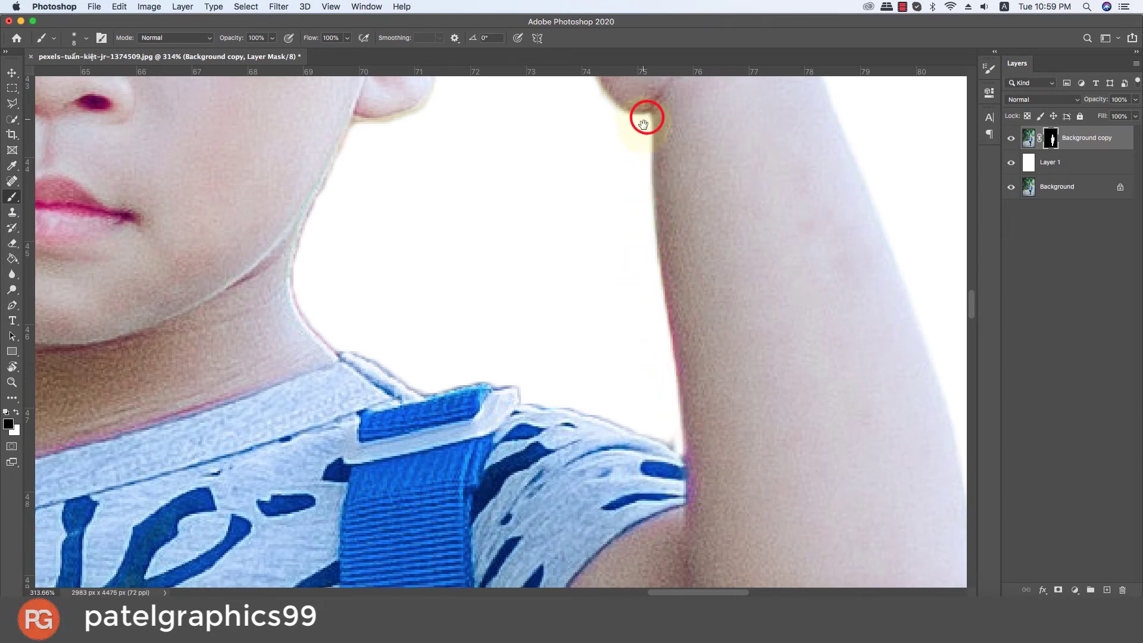
# Trim the mask with black along the raised hand's inner edge, from the wrist up to the notch beside the ear.
pyautogui.scroll(5, 638, 266)
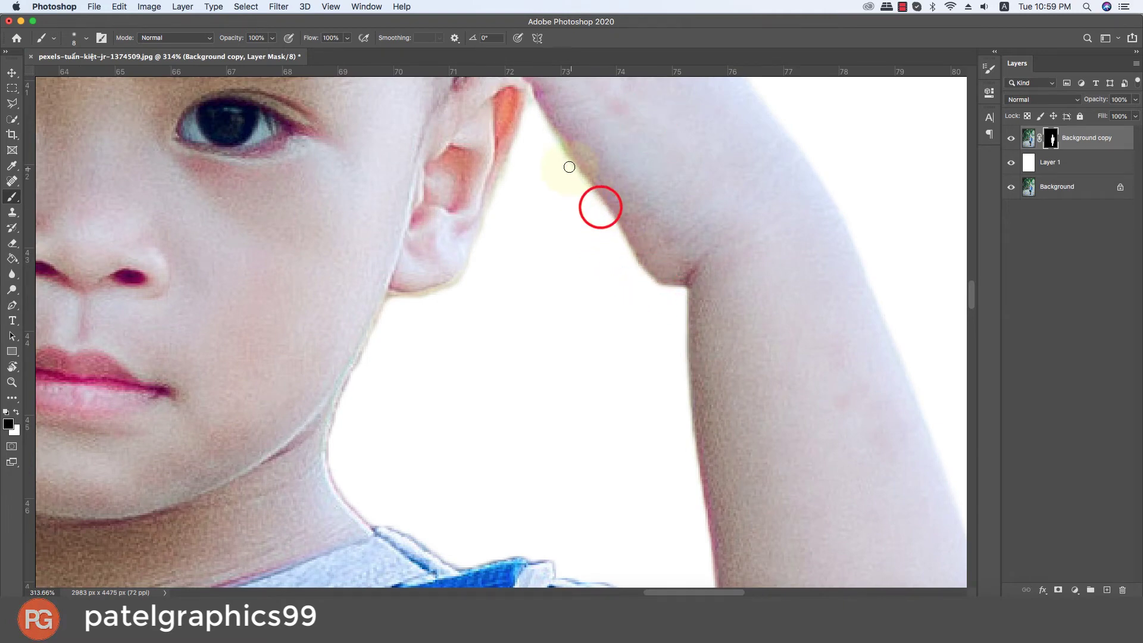
pyautogui.keyDown('shift'); pyautogui.click(558, 147); pyautogui.keyUp('shift')
pyautogui.scroll(5, 572, 190)
pyautogui.keyDown('shift'); pyautogui.click(584, 231); pyautogui.keyUp('shift')
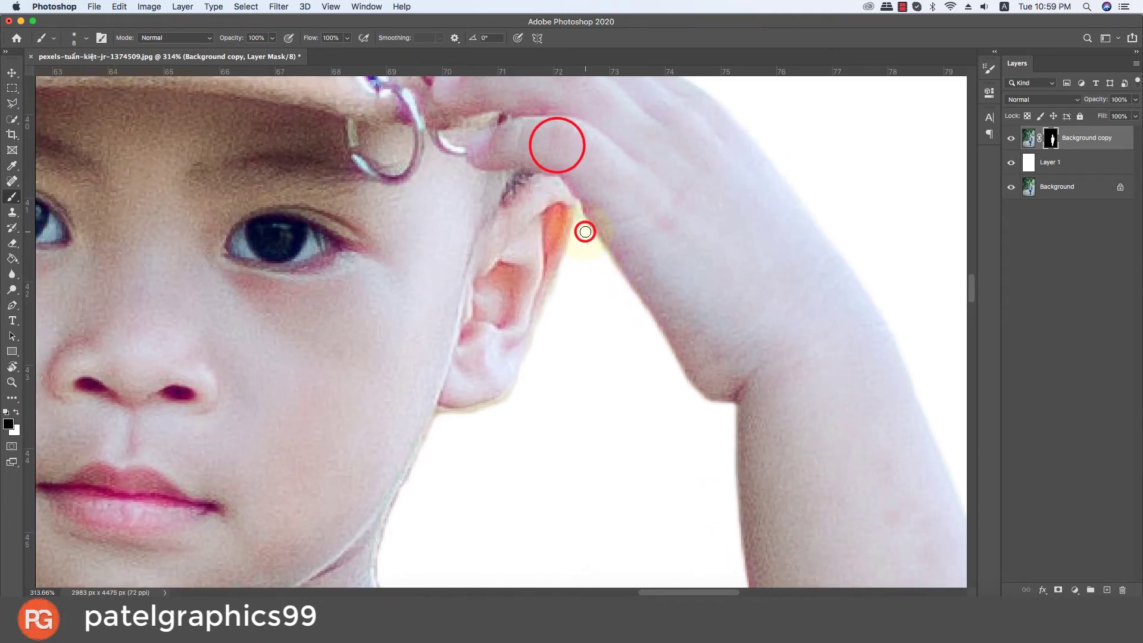
# Paint black on the mask along the ear's outer edge, from the notch under the hand down around the earlobe.
pyautogui.keyDown('shift'); pyautogui.click(561, 270); pyautogui.keyUp('shift')
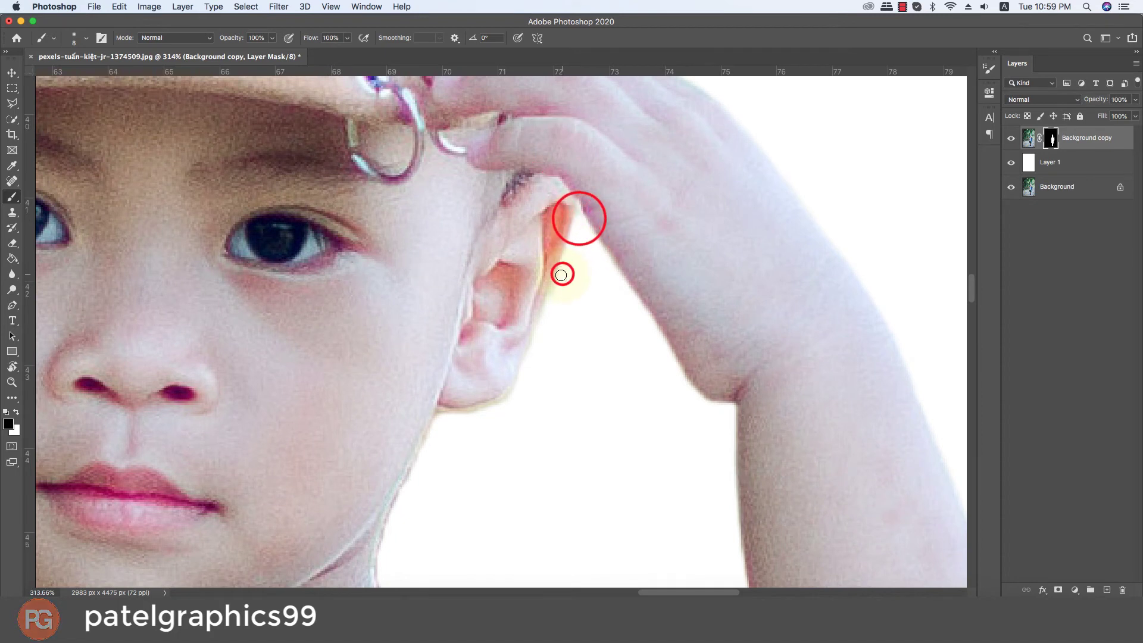
pyautogui.keyDown('shift'); pyautogui.click(542, 317); pyautogui.keyUp('shift')
pyautogui.keyDown('shift'); pyautogui.click(530, 363); pyautogui.keyUp('shift')
pyautogui.keyDown('shift'); pyautogui.click(518, 383); pyautogui.keyUp('shift')
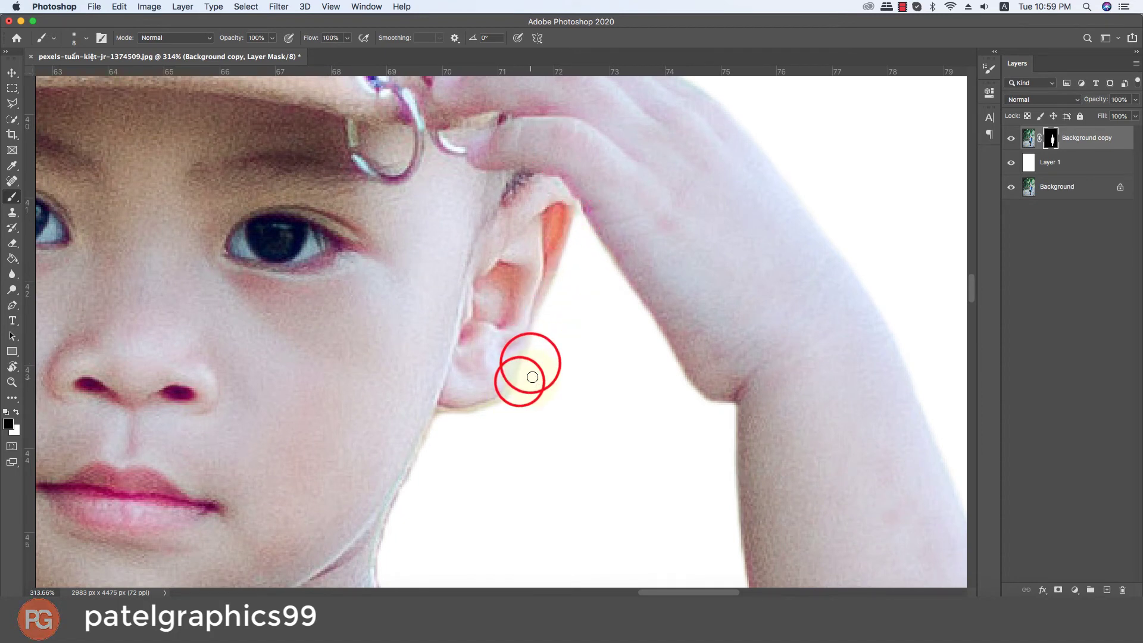
pyautogui.keyDown('shift'); pyautogui.click(533, 349); pyautogui.keyUp('shift')
pyautogui.keyDown('shift'); pyautogui.click(487, 403); pyautogui.keyUp('shift')
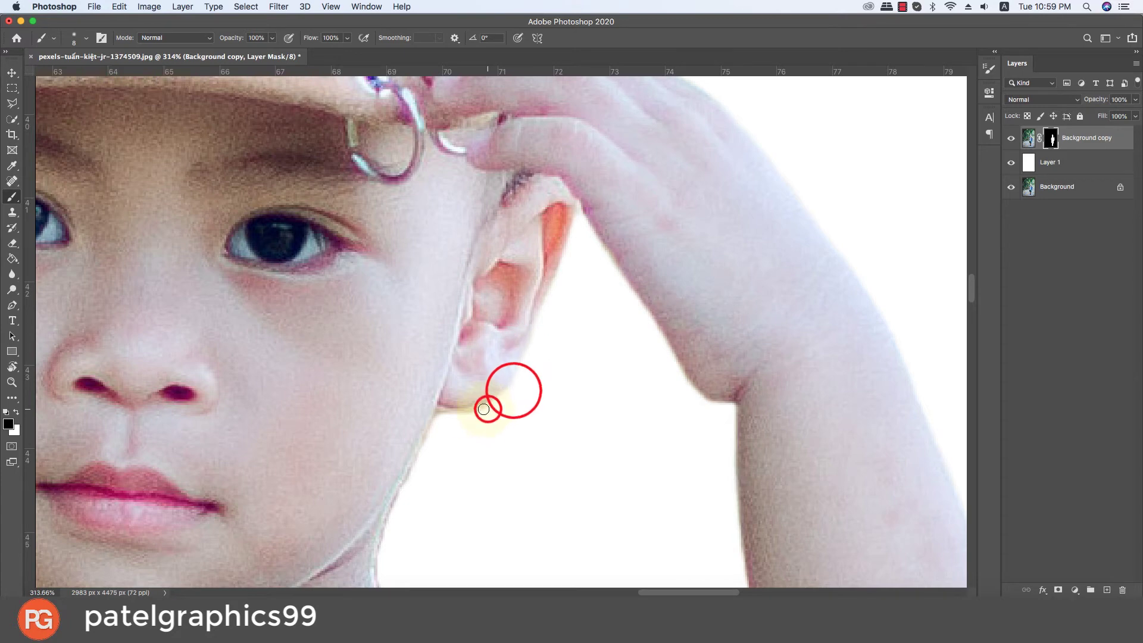
pyautogui.keyDown('shift'); pyautogui.click(444, 412); pyautogui.keyUp('shift')
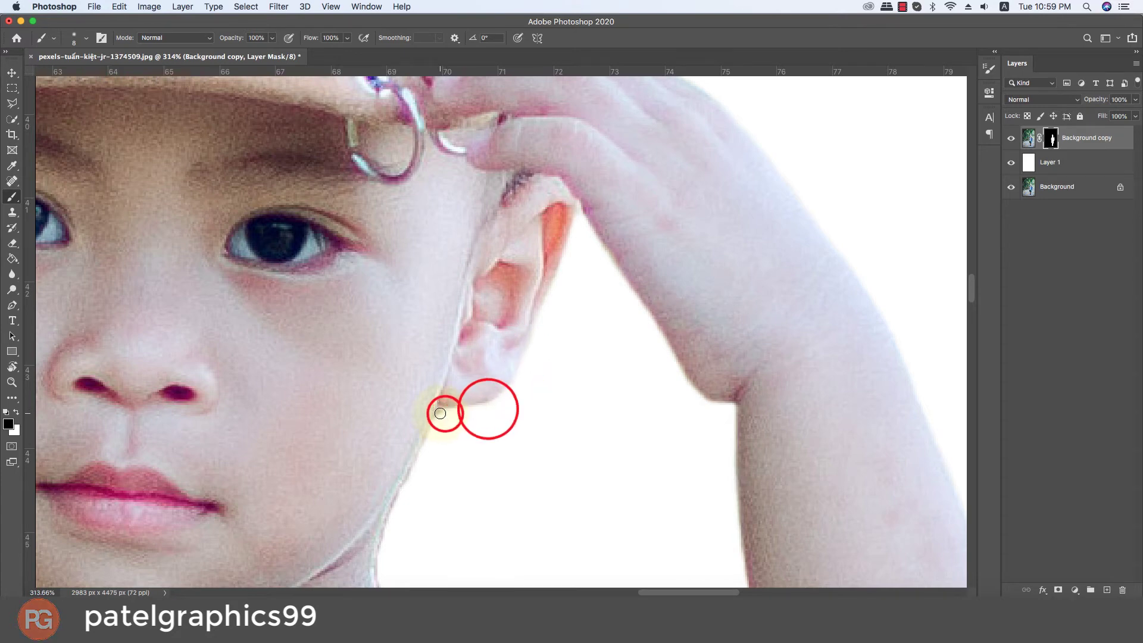
# Trim the mask with black along the jaw and the side of the neck, from the earlobe to the shirt collar.
pyautogui.keyDown('shift'); pyautogui.click(419, 457); pyautogui.keyUp('shift')
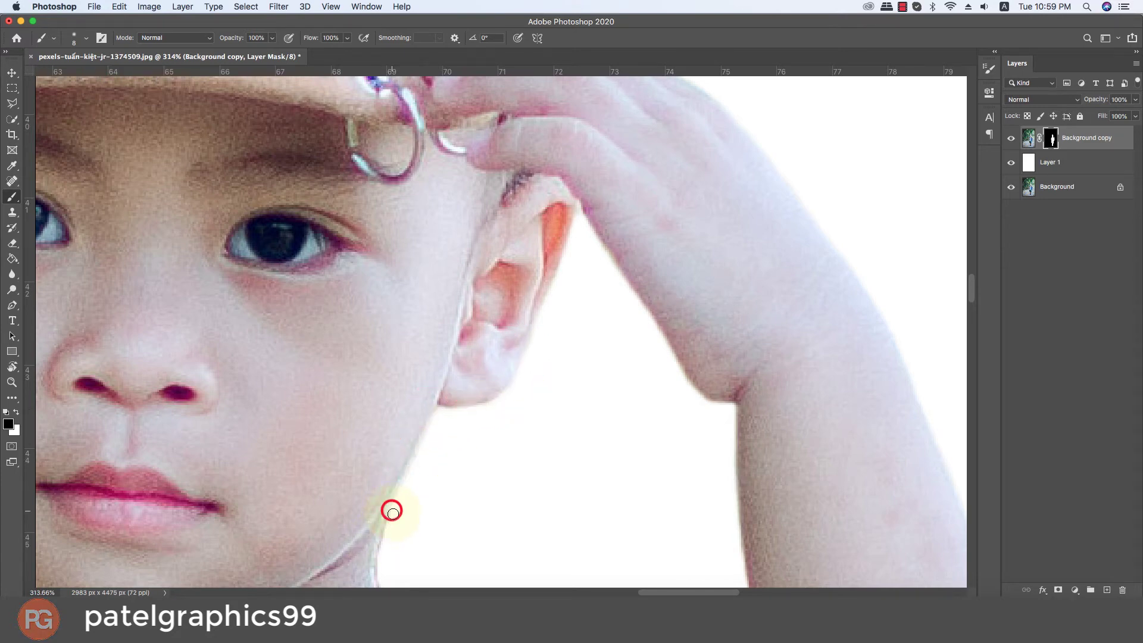
pyautogui.scroll(-5, 434, 388)
pyautogui.keyDown('shift'); pyautogui.click(429, 396); pyautogui.keyUp('shift')
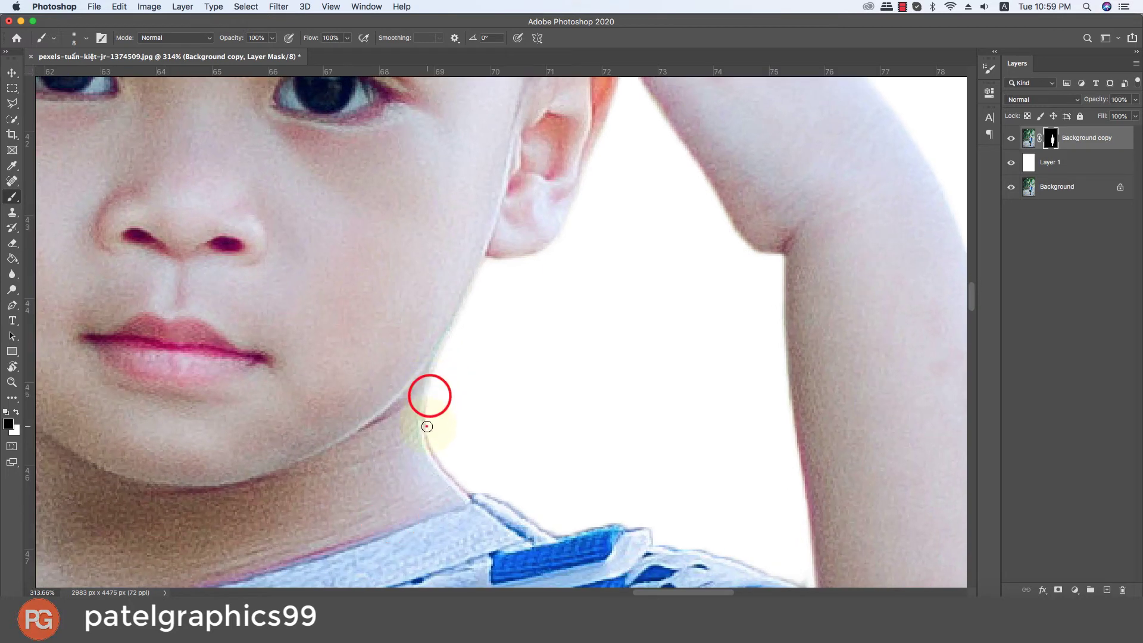
pyautogui.keyDown('shift'); pyautogui.click(427, 426); pyautogui.keyUp('shift')
pyautogui.keyDown('shift'); pyautogui.click(455, 476); pyautogui.keyUp('shift')
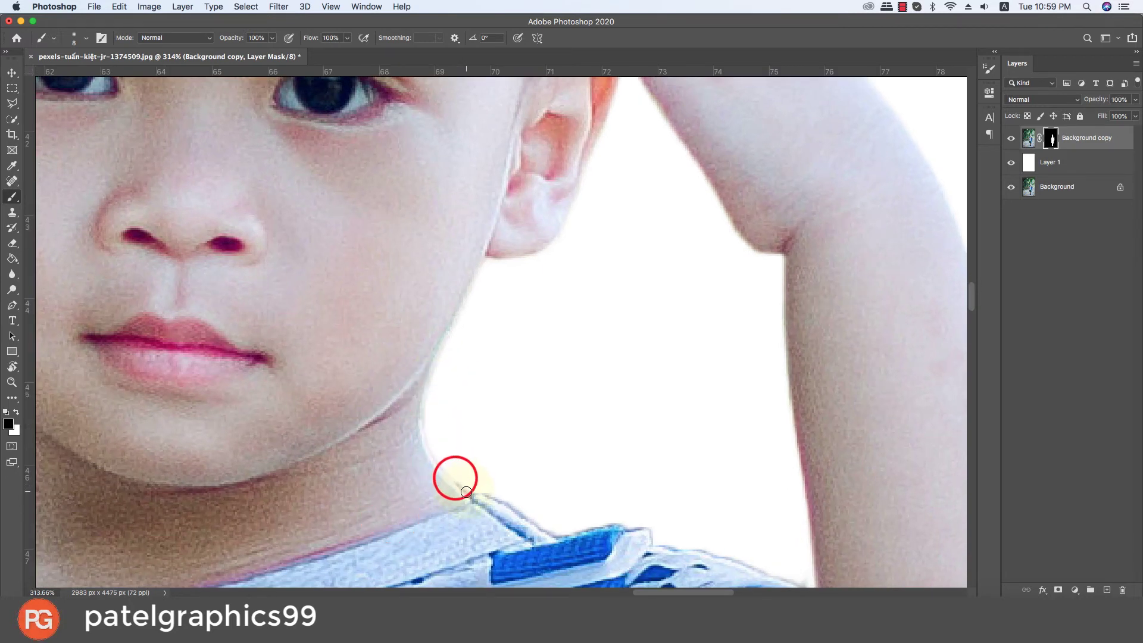
pyautogui.keyDown('shift'); pyautogui.click(468, 493); pyautogui.keyUp('shift')
pyautogui.keyDown('shift'); pyautogui.click(440, 461); pyautogui.keyUp('shift')
pyautogui.keyDown('shift'); pyautogui.click(430, 446); pyautogui.keyUp('shift')
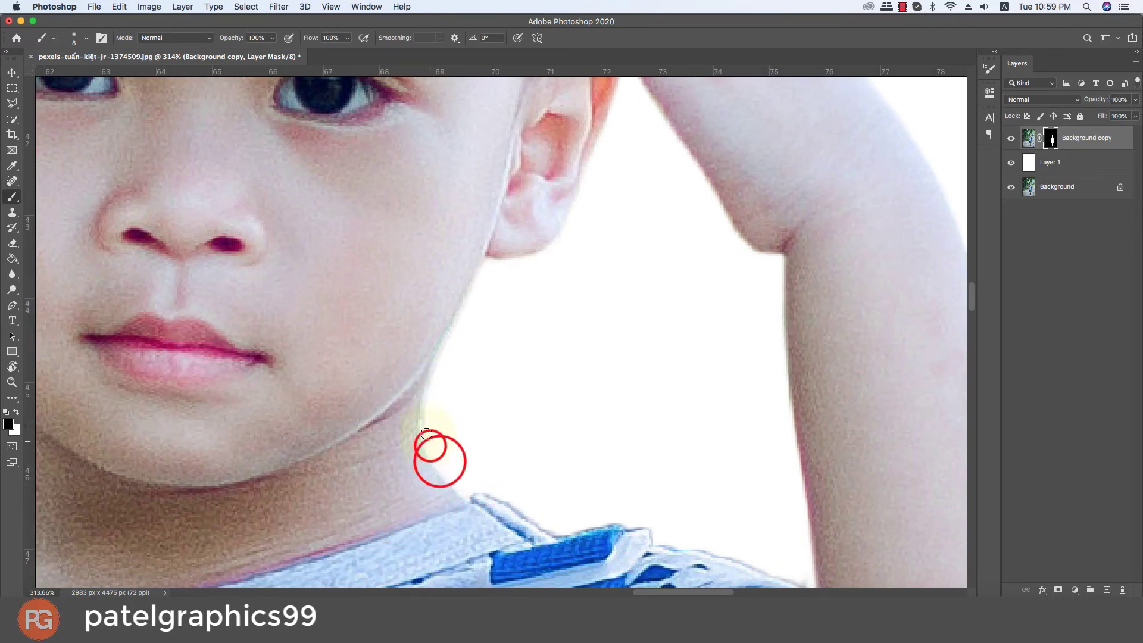
pyautogui.keyDown('shift'); pyautogui.click(426, 403); pyautogui.keyUp('shift')
pyautogui.keyDown('shift'); pyautogui.click(439, 362); pyautogui.keyUp('shift')
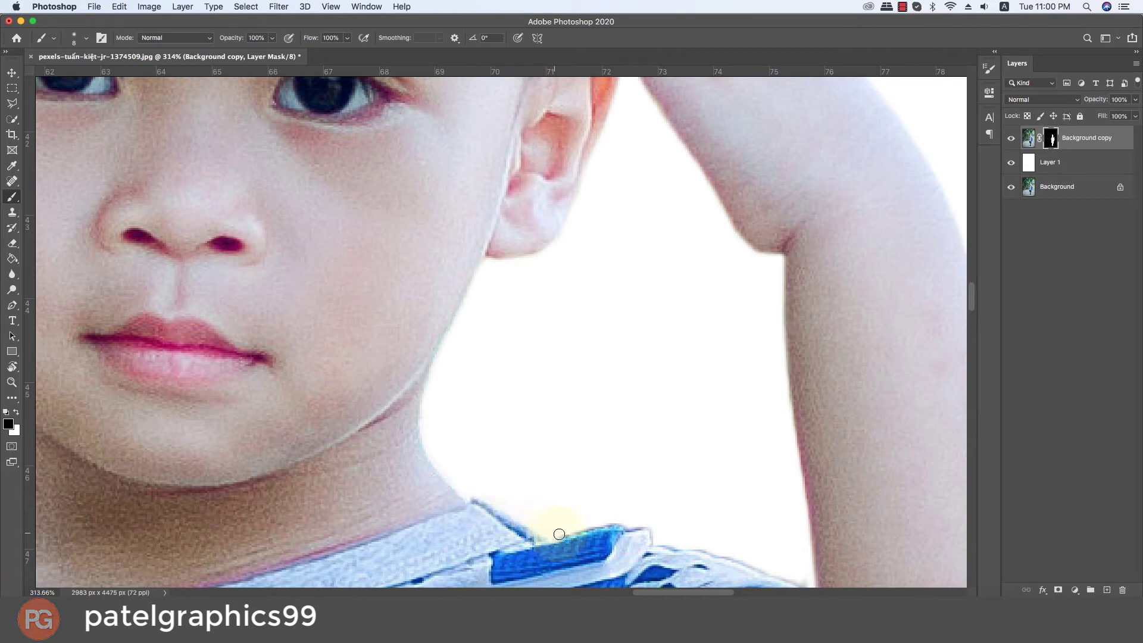
# Clean the mask with black along the backpack strap and shirt shoulder up to the raised arm.
pyautogui.moveTo(573, 520); pyautogui.dragTo(475, 349)
pyautogui.click(517, 351)
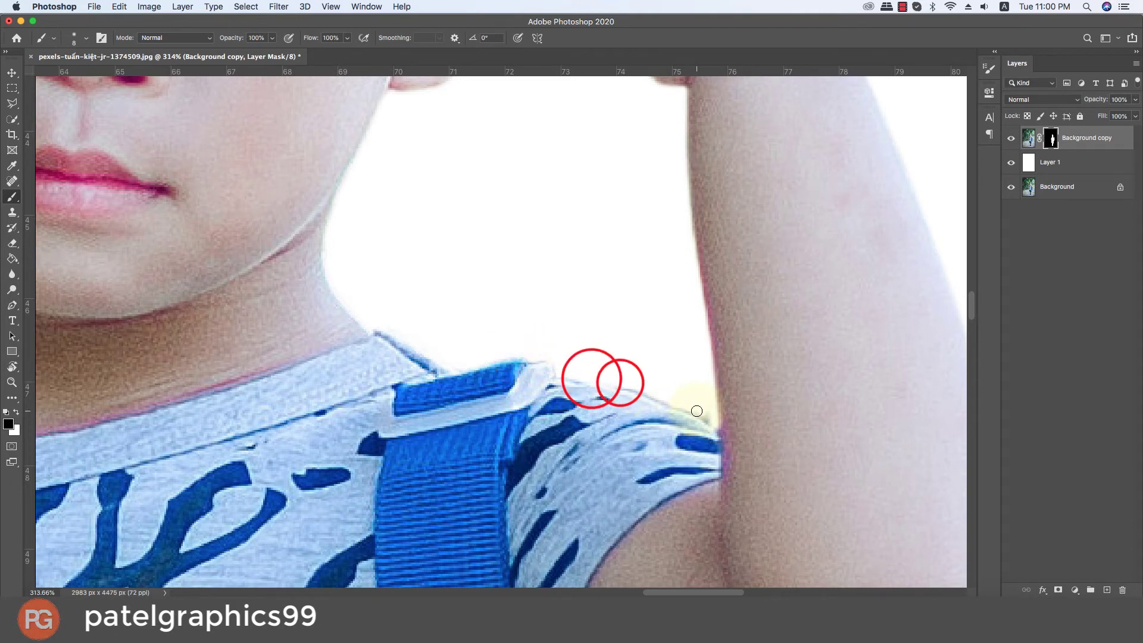
pyautogui.moveTo(694, 409); pyautogui.dragTo(712, 422)
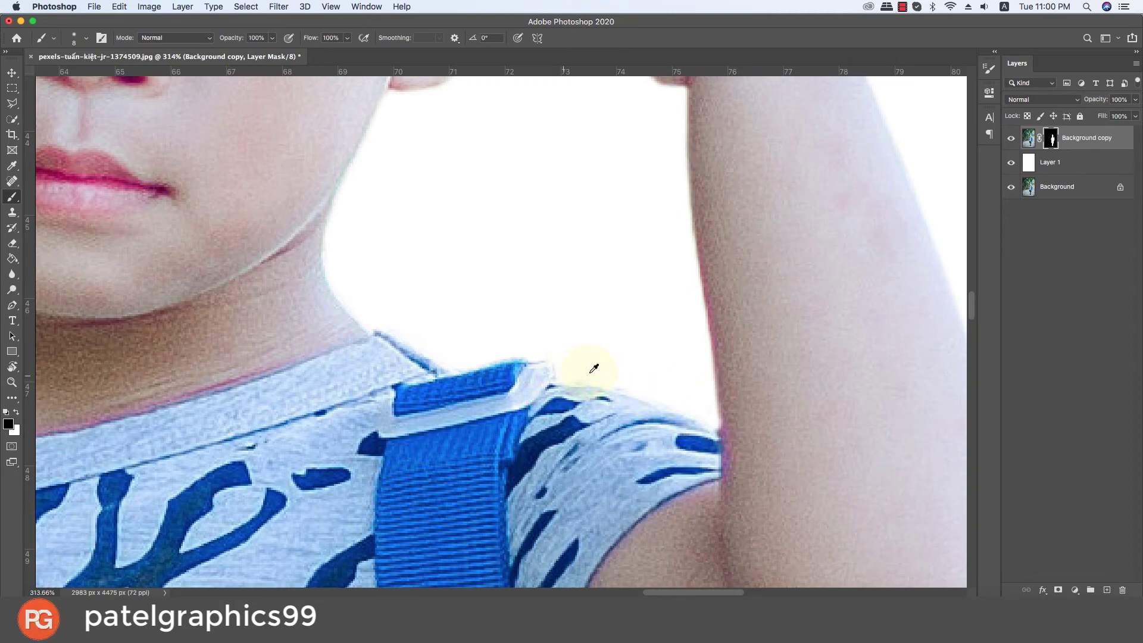
# Trim the mask with black along the backpack's upper outer edge, from below the elbow past the orange panel to the blue side.
pyautogui.scroll(-10, 594, 368)
pyautogui.scroll(5, 549, 322)
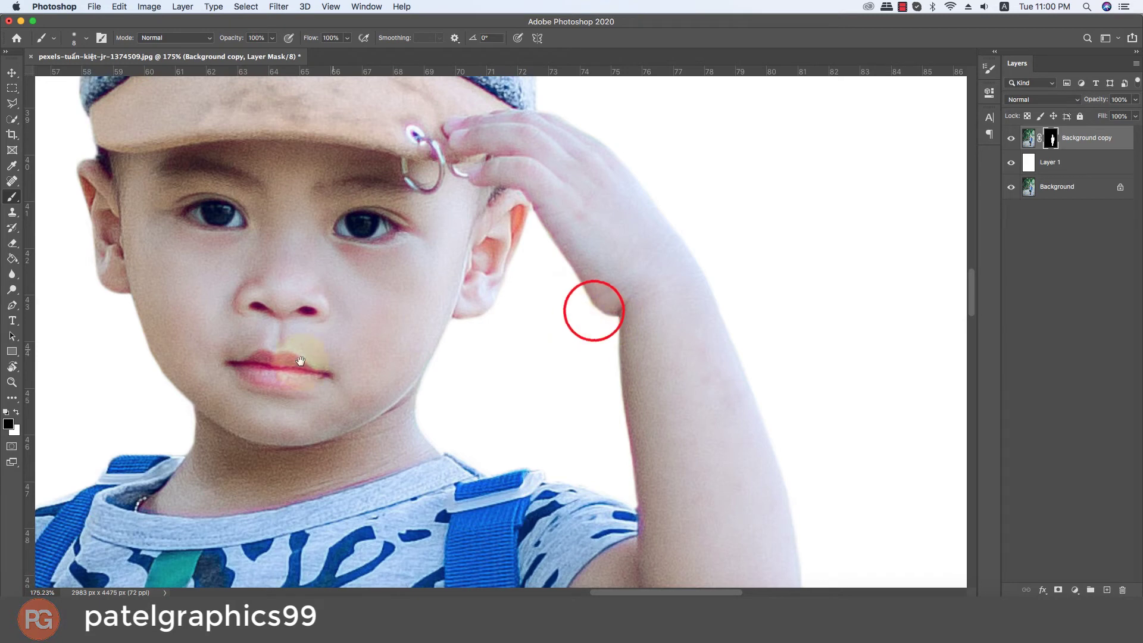
pyautogui.moveTo(281, 368); pyautogui.dragTo(550, 324)
pyautogui.scroll(-5, 503, 321)
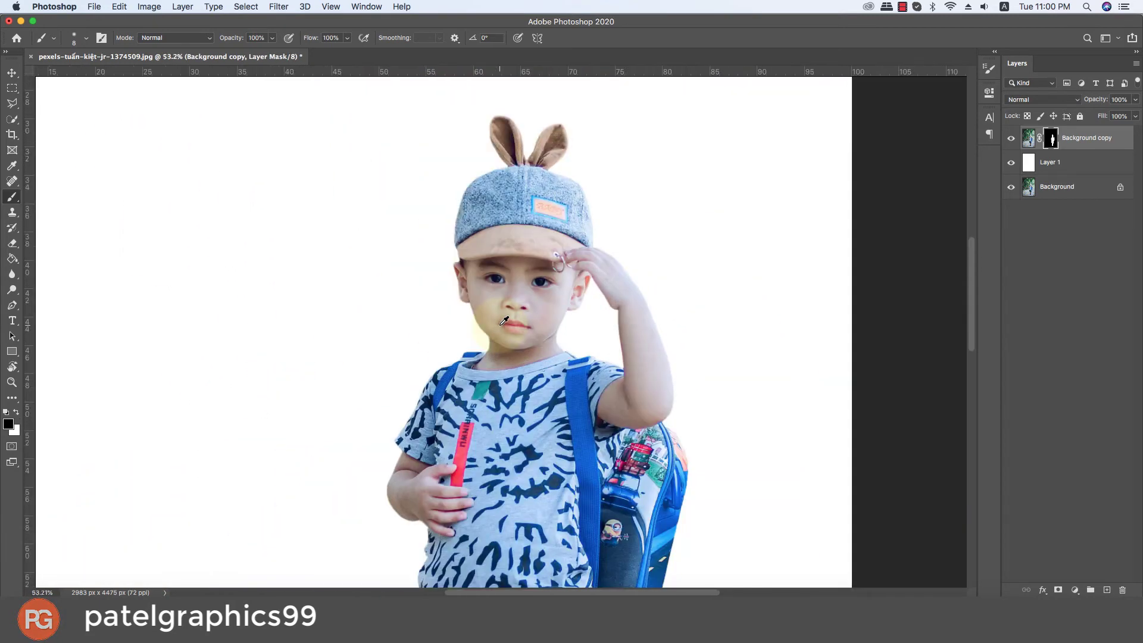
pyautogui.scroll(8, 668, 407)
pyautogui.scroll(-6, 668, 407)
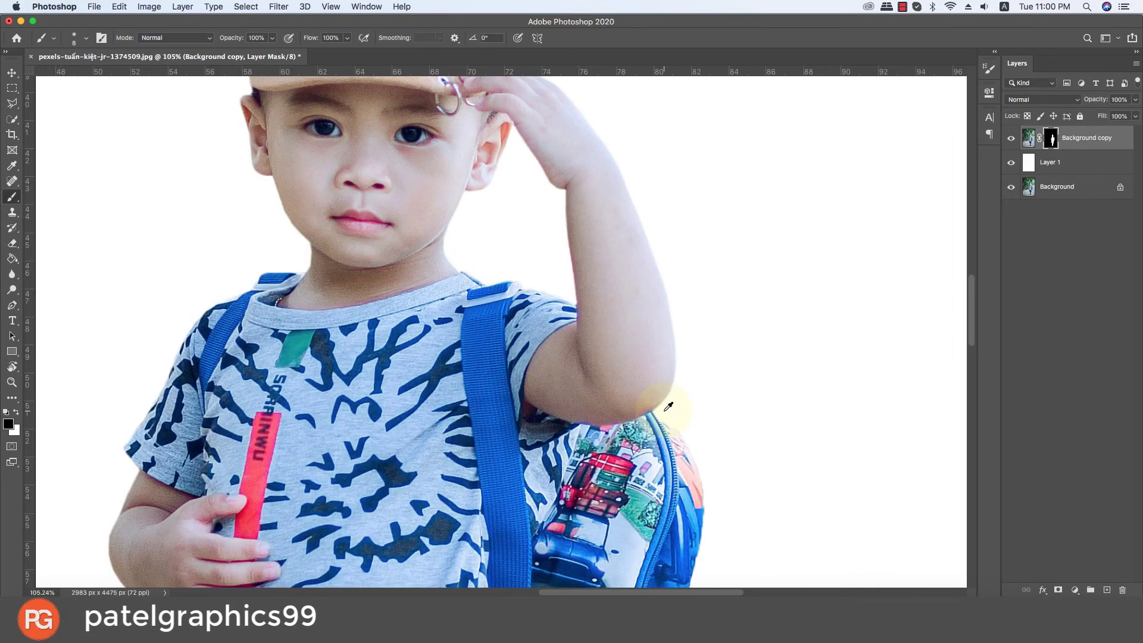
pyautogui.scroll(-3, 672, 444)
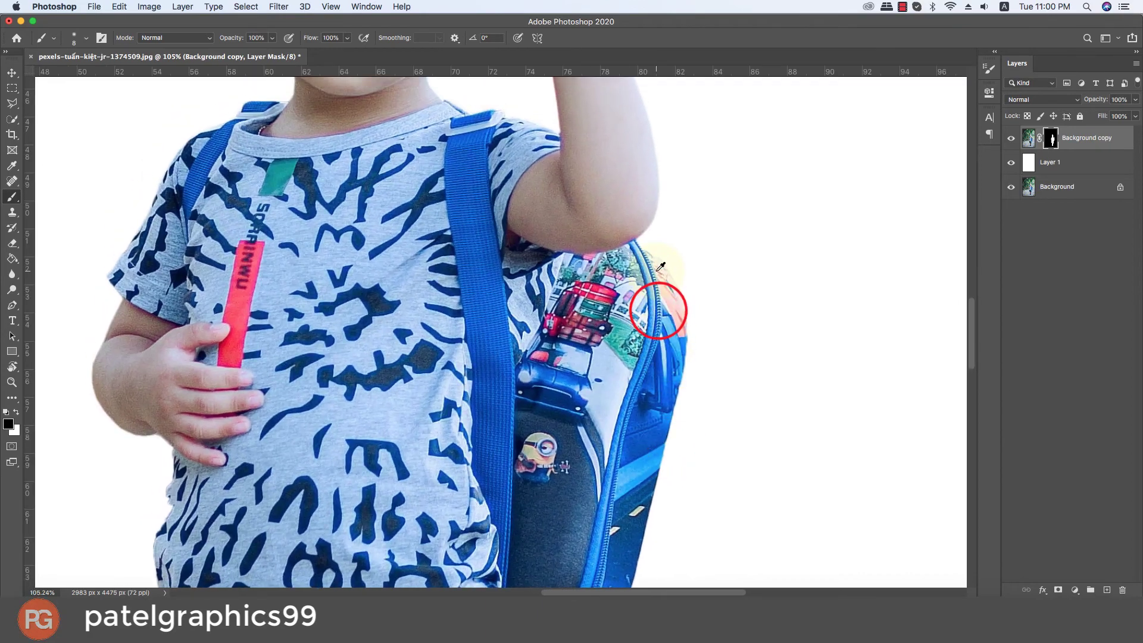
pyautogui.scroll(3, 661, 306)
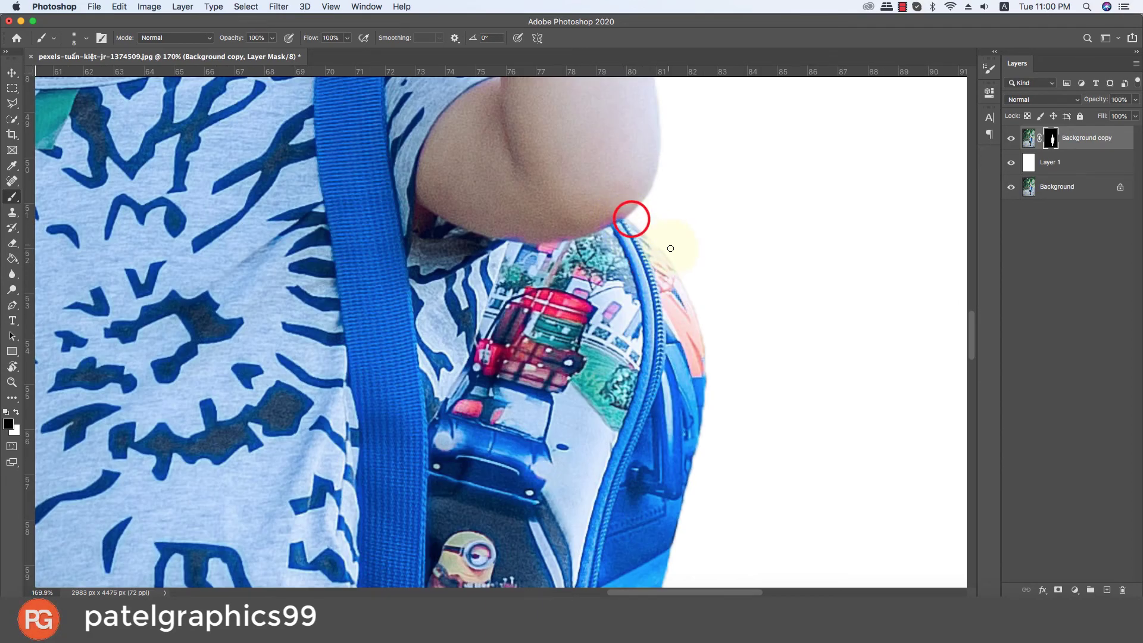
pyautogui.keyDown('shift'); pyautogui.click(696, 308); pyautogui.keyUp('shift')
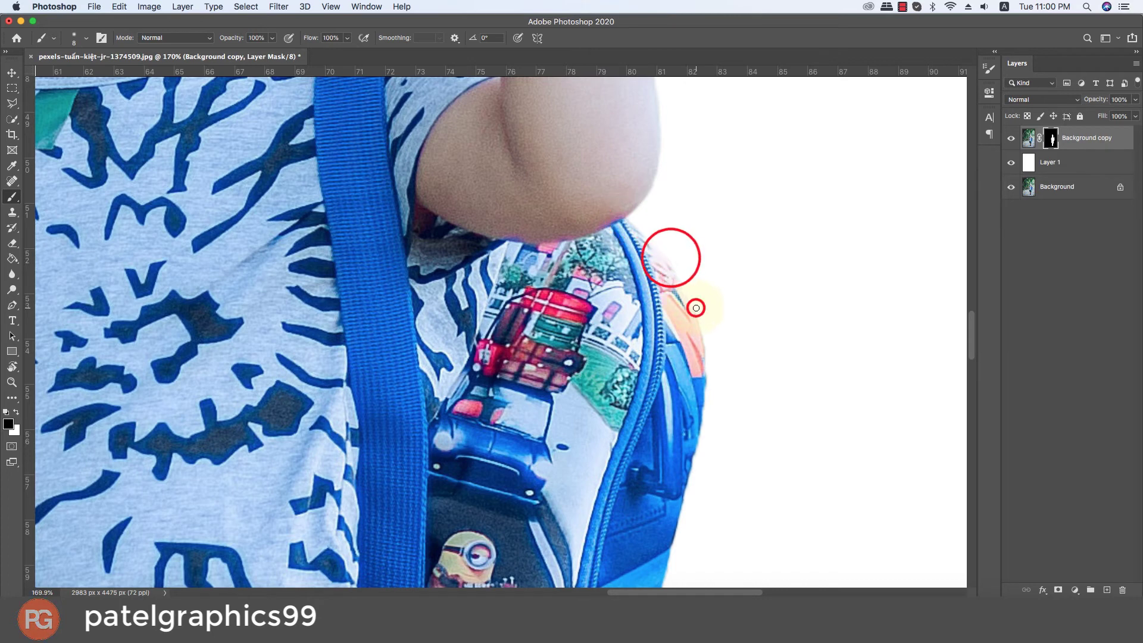
pyautogui.keyDown('shift'); pyautogui.click(705, 348); pyautogui.keyUp('shift')
pyautogui.keyDown('shift'); pyautogui.click(706, 372); pyautogui.keyUp('shift')
pyautogui.keyDown('shift'); pyautogui.click(707, 377); pyautogui.keyUp('shift')
pyautogui.keyDown('shift'); pyautogui.click(709, 386); pyautogui.keyUp('shift')
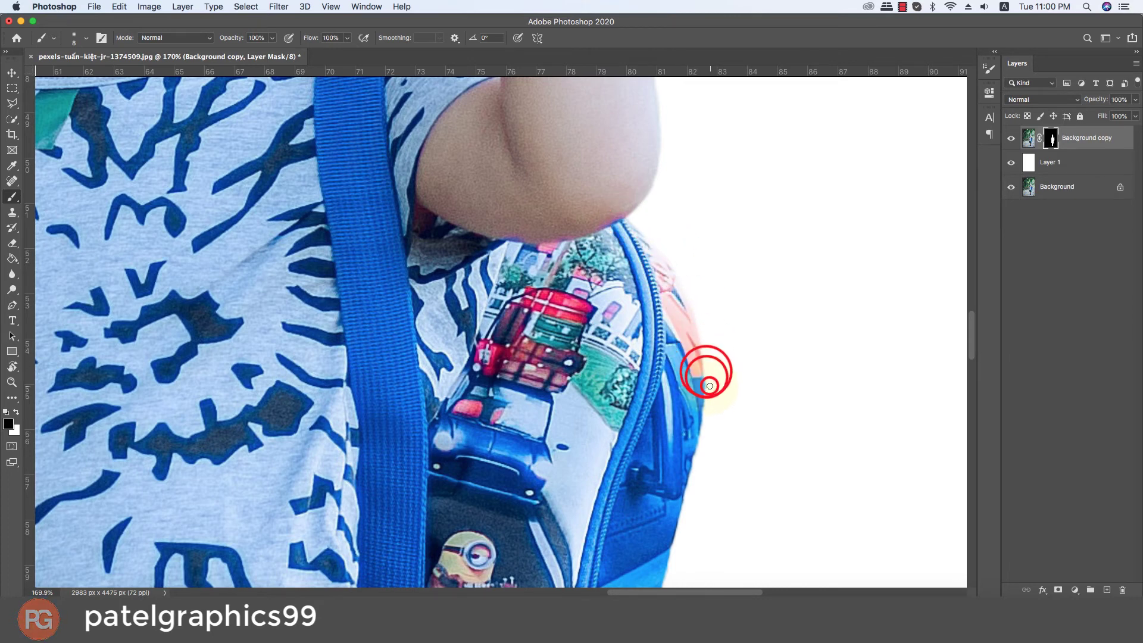
pyautogui.keyDown('shift'); pyautogui.click(699, 429); pyautogui.keyUp('shift')
# Paint black on the mask along the backpack's lower outer edge, down toward its rounded bottom corner.
pyautogui.scroll(-3, 700, 429)
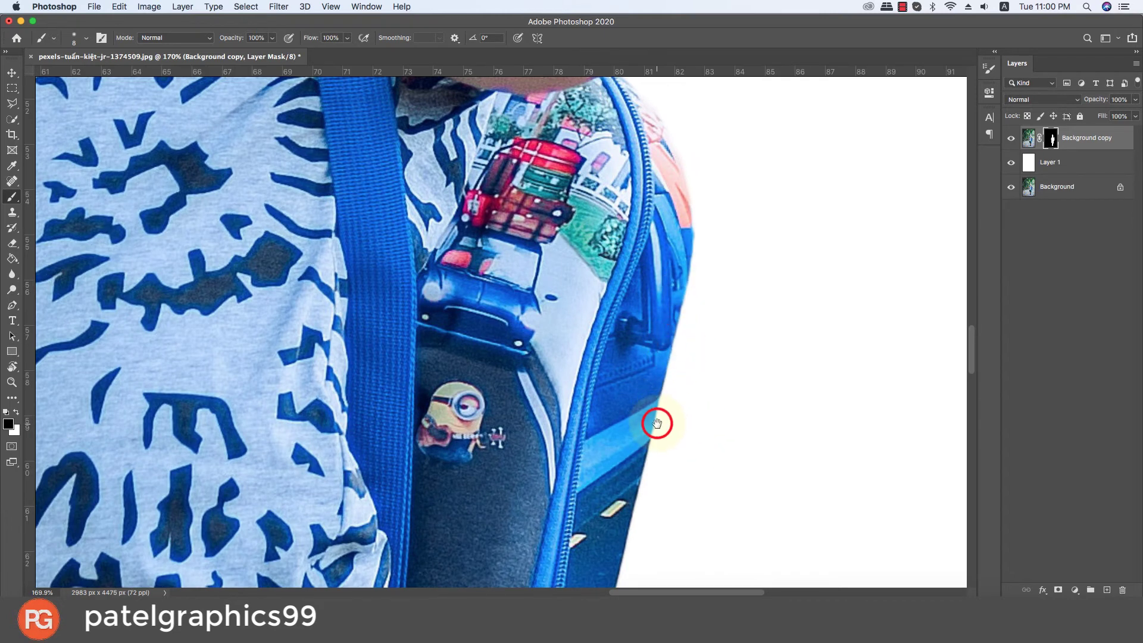
pyautogui.scroll(-3, 656, 423)
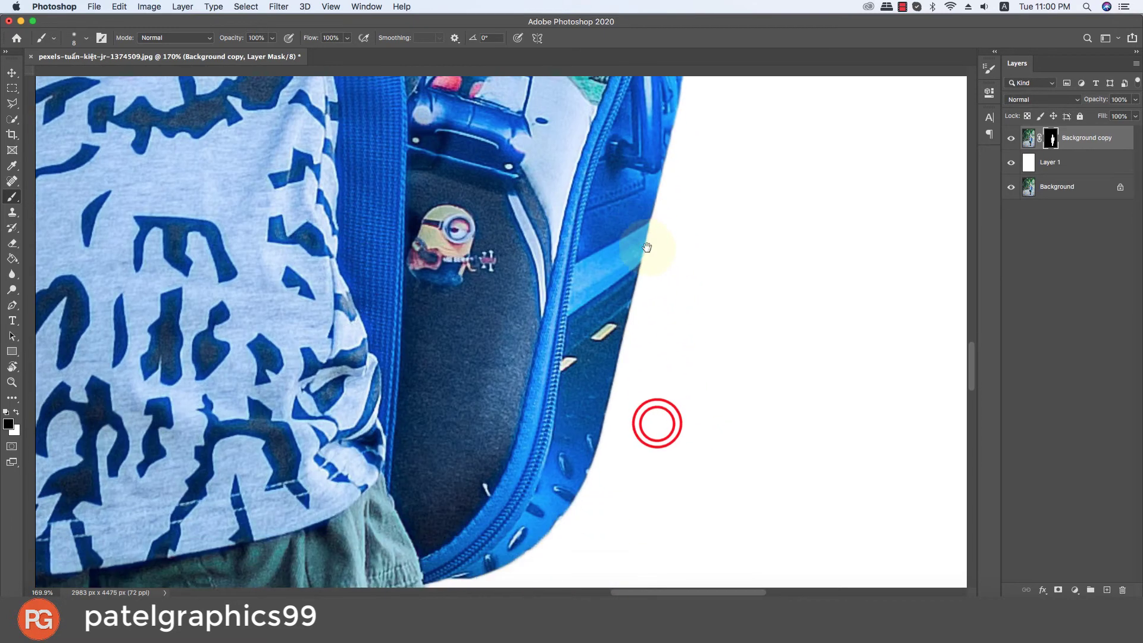
pyautogui.keyDown('shift'); pyautogui.click(613, 388); pyautogui.keyUp('shift')
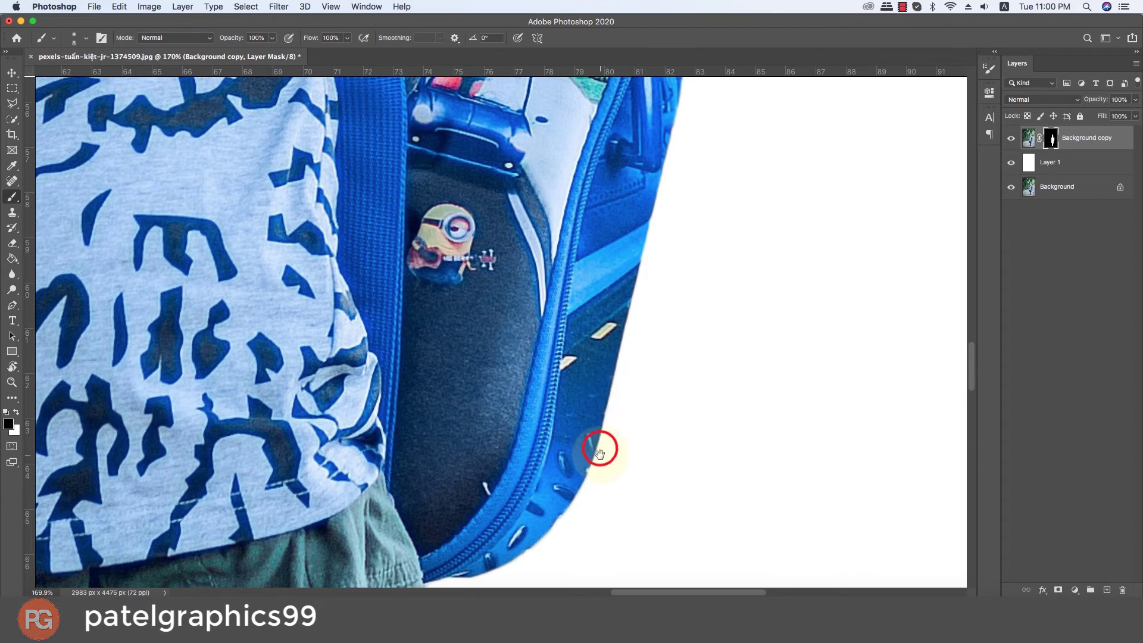
pyautogui.moveTo(600, 455); pyautogui.dragTo(694, 280)
pyautogui.click(694, 280)
# Restore the corner where the backpack meets the shorts with white, and trim the shorts' upper outer edge with black.
pyautogui.press('x')
pyautogui.click(637, 230)
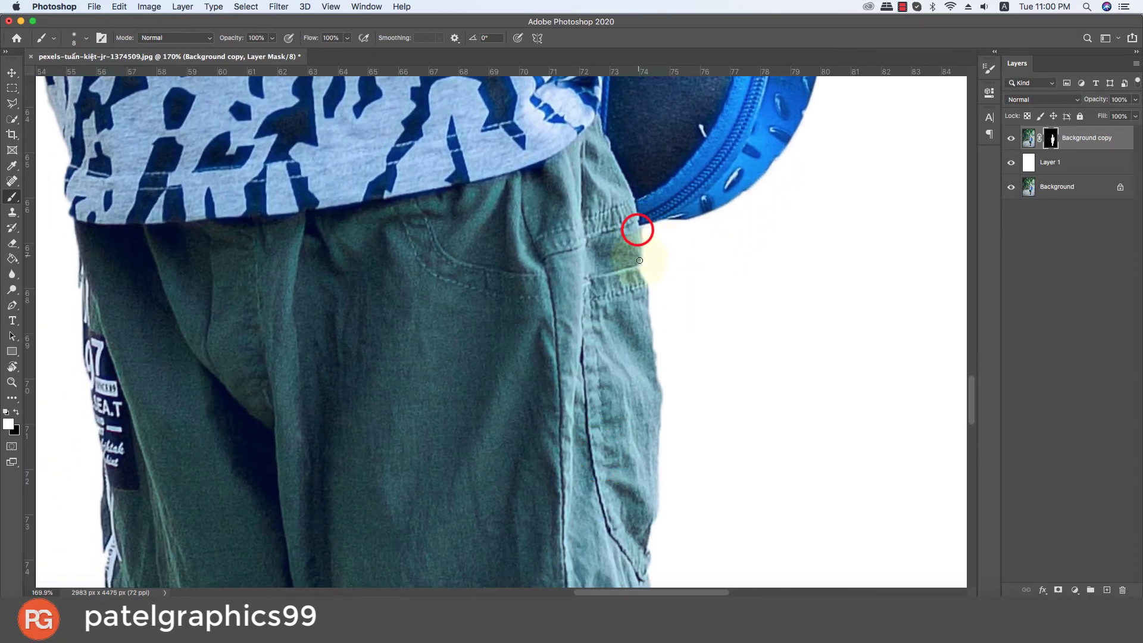
pyautogui.press('x')
pyautogui.click(642, 228)
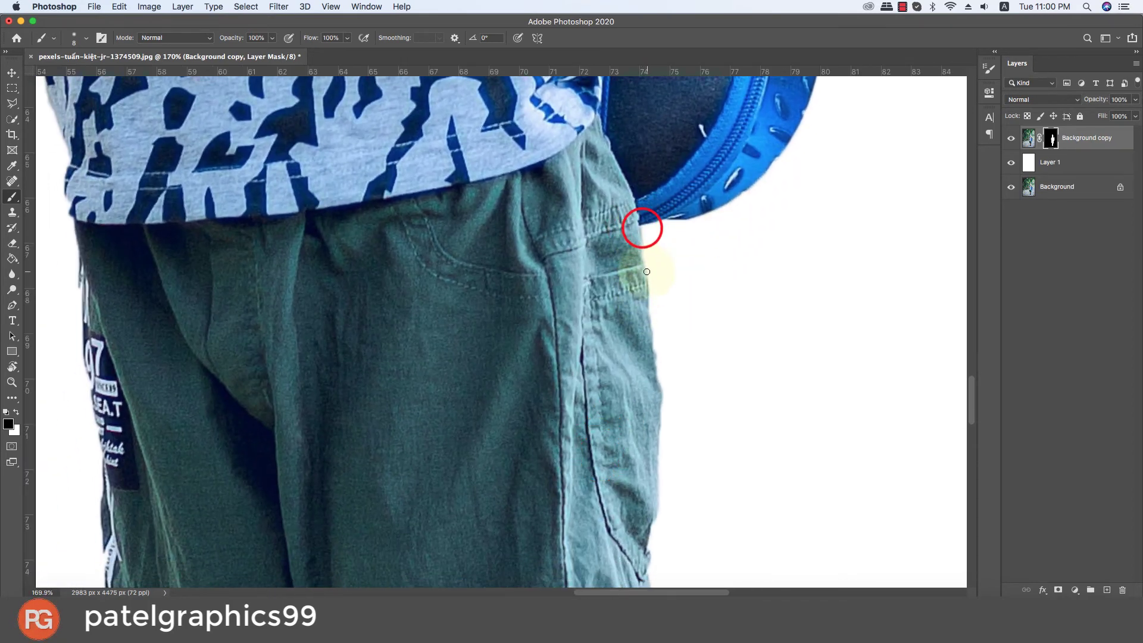
pyautogui.click(651, 319)
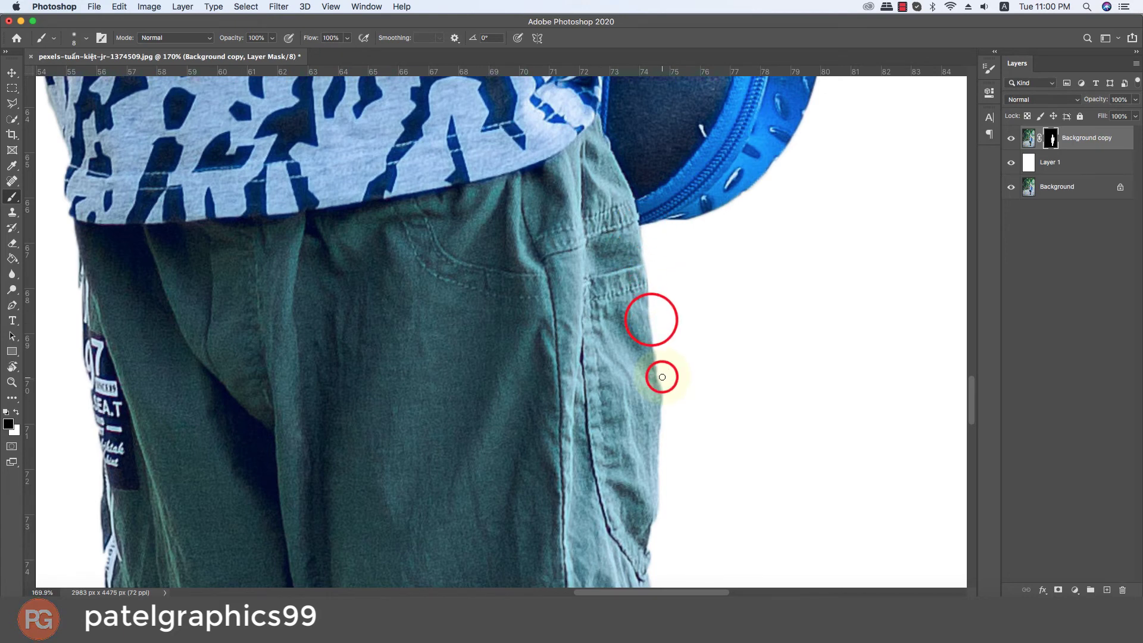
# Restore the shorts' edge beside the pocket with white, and trim the edge just below the pocket with black.
pyautogui.moveTo(662, 415); pyautogui.dragTo(656, 274)
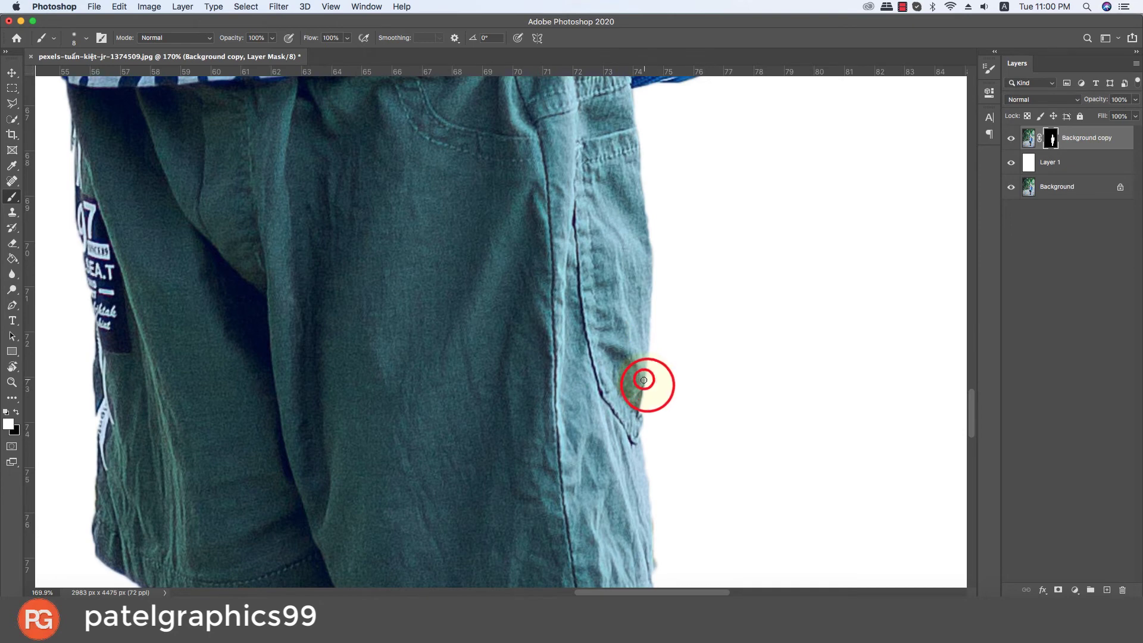
pyautogui.moveTo(643, 380)
pyautogui.mouseDown()
pyautogui.moveTo(642, 435)
pyautogui.moveTo(632, 283)
pyautogui.mouseUp()
pyautogui.press('x')
pyautogui.click(641, 434)
pyautogui.click(640, 293)
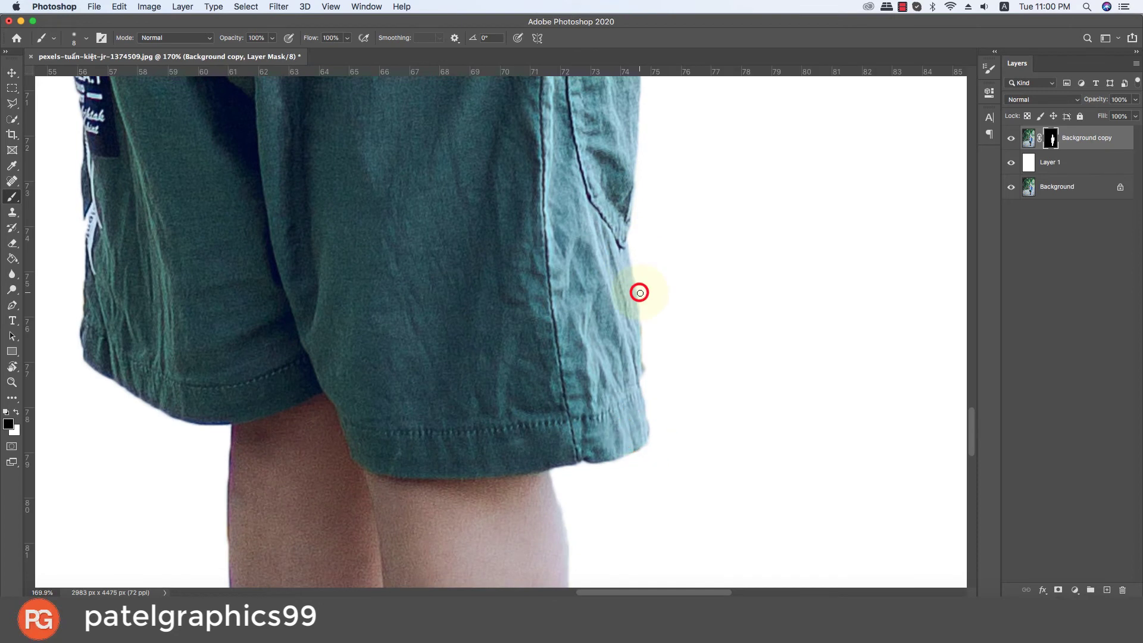
# Trim the mask with black along the shorts' lower outer edge and around the hem corner.
pyautogui.click(644, 352)
pyautogui.moveTo(643, 349); pyautogui.dragTo(644, 382)
pyautogui.click(648, 415)
pyautogui.click(650, 431)
pyautogui.click(651, 435)
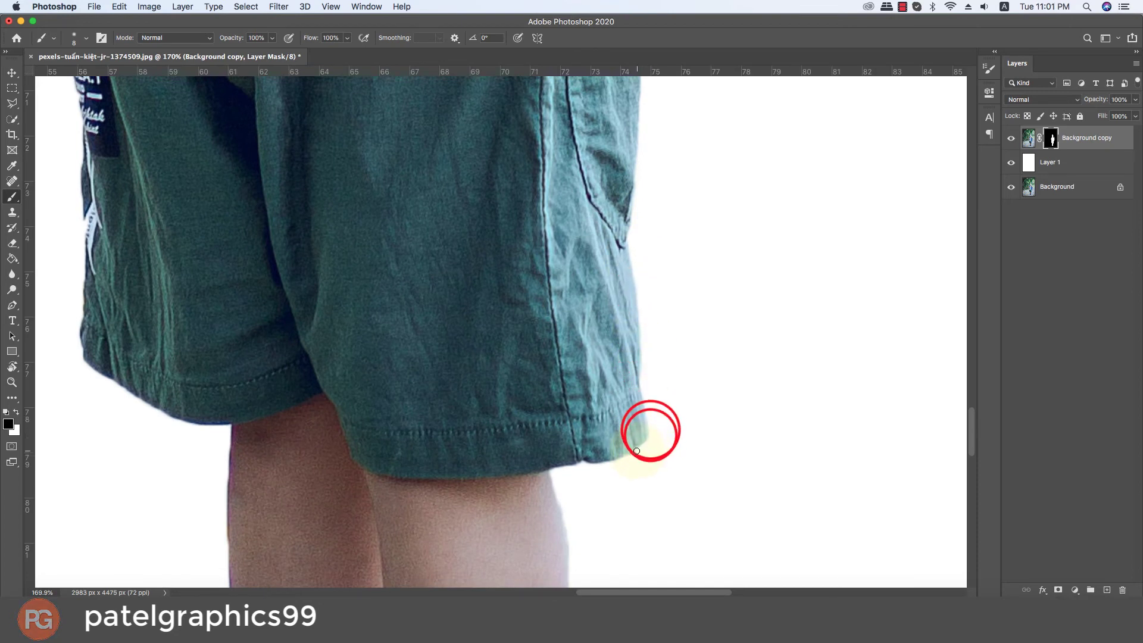
pyautogui.moveTo(637, 450)
pyautogui.mouseDown()
pyautogui.moveTo(598, 464)
pyautogui.moveTo(580, 269)
pyautogui.mouseUp()
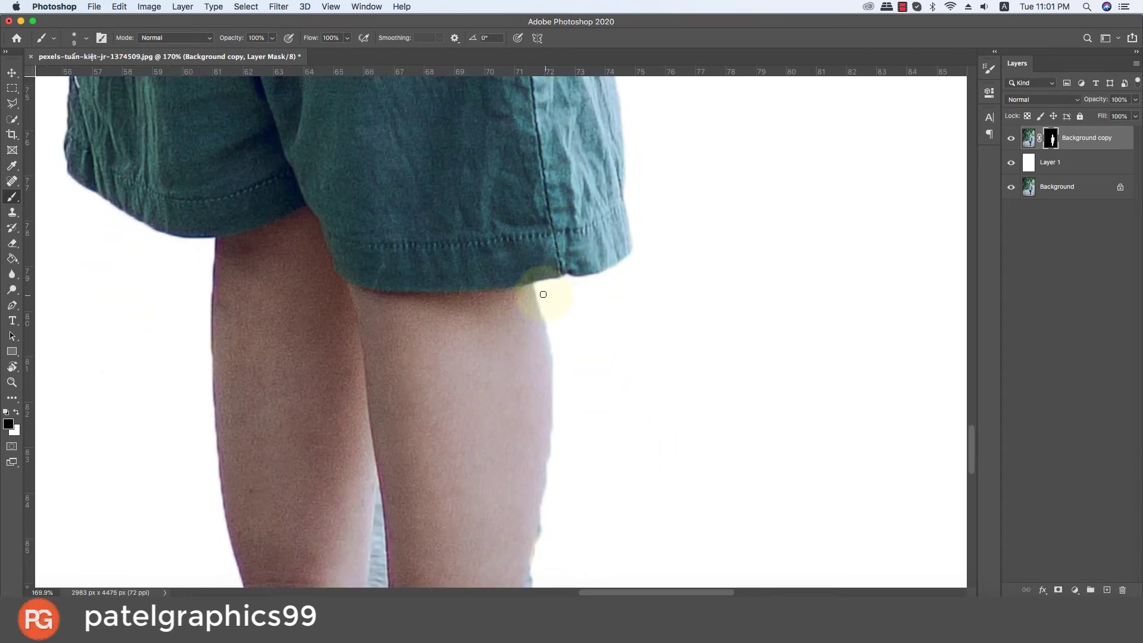
# Set the brush size to 10 and paint black on the mask along the calf's outer edge, starting from the shorts' hem.
pyautogui.click(538, 286)
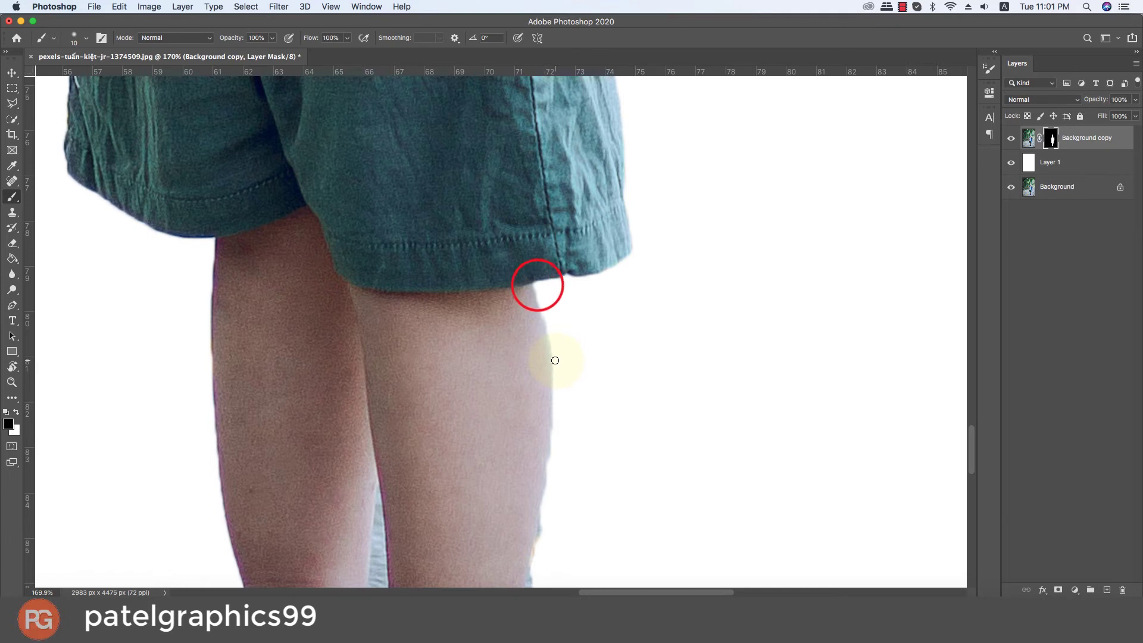
pyautogui.click(554, 360)
pyautogui.click(556, 422)
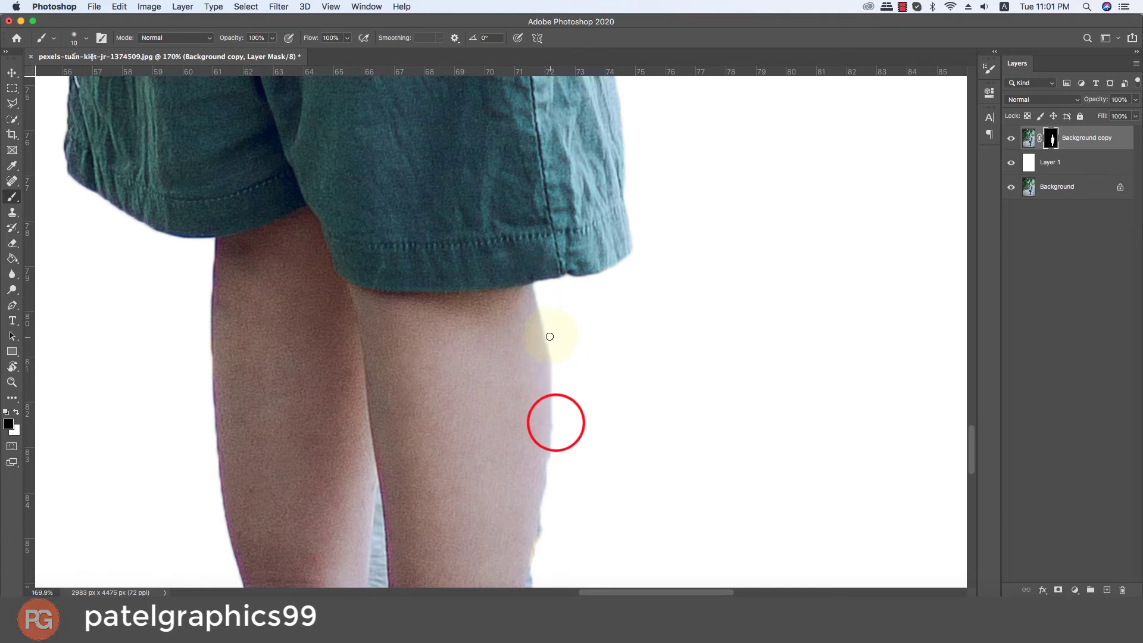
pyautogui.click(555, 397)
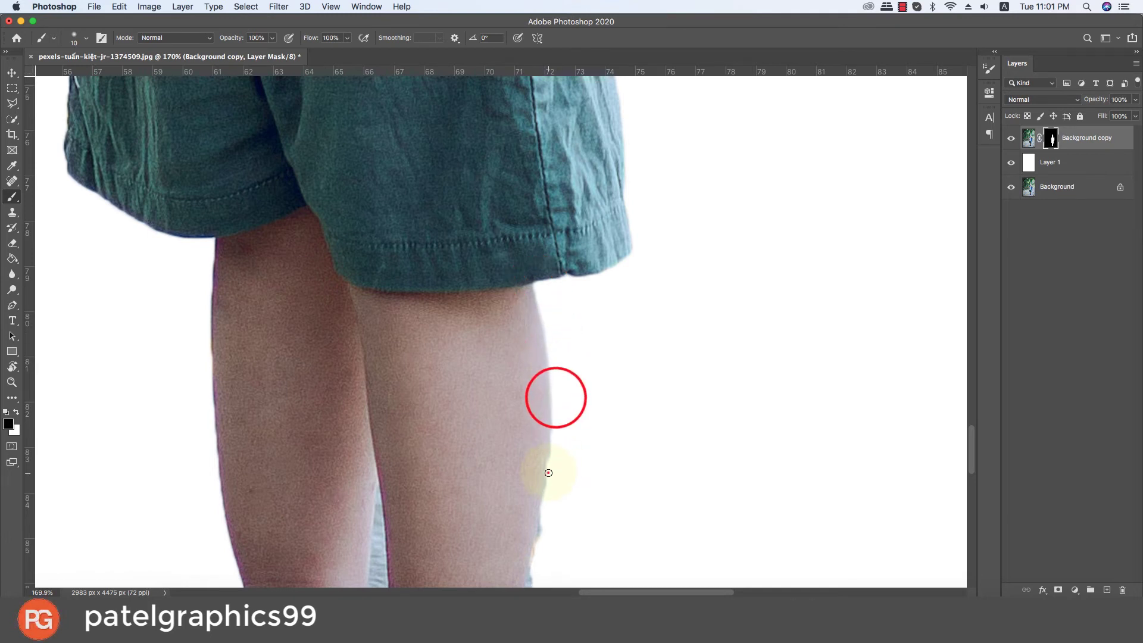
pyautogui.click(549, 472)
# Trim the mask with black along the calf's lower outer edge and ankle, and touch up the sandal strap's corner with white.
pyautogui.scroll(-5, 548, 472)
pyautogui.click(548, 347)
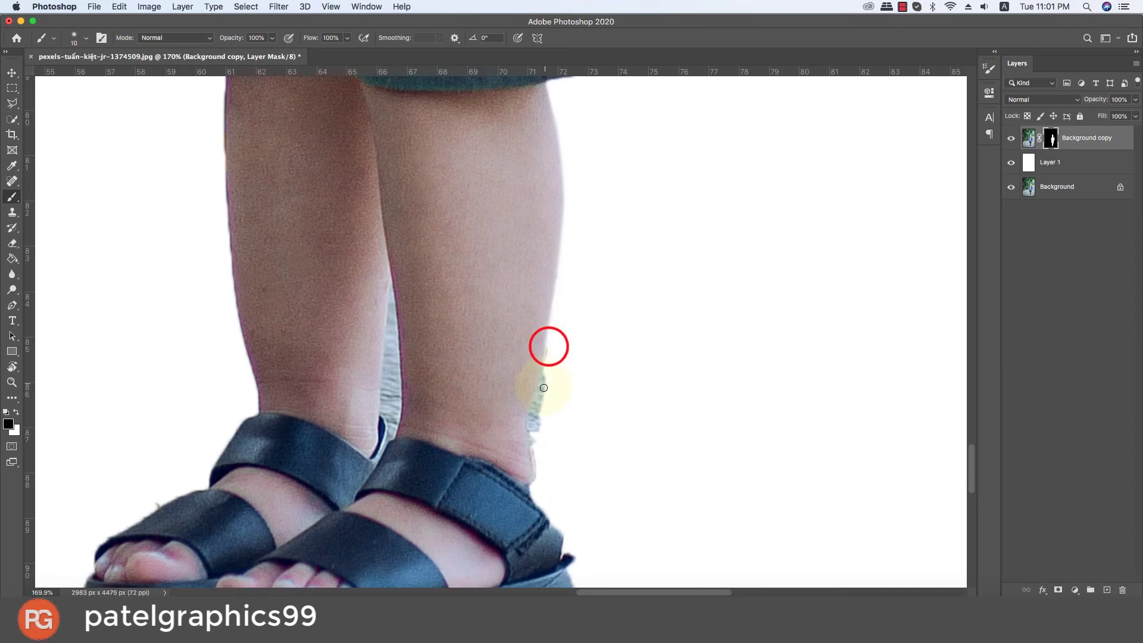
pyautogui.click(535, 398)
pyautogui.click(529, 414)
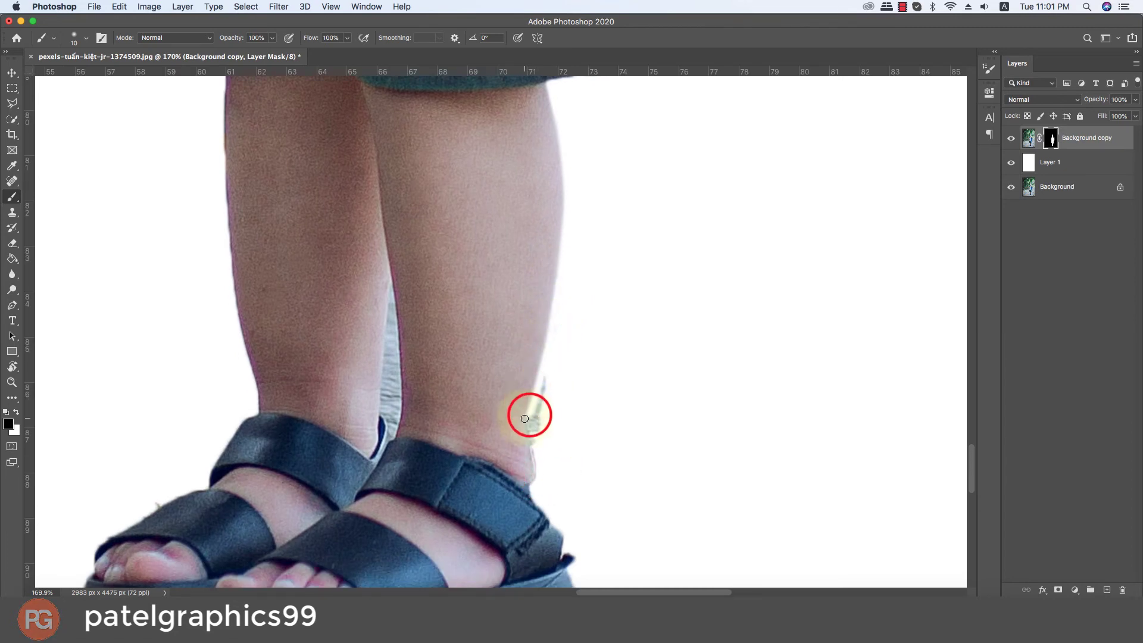
pyautogui.click(535, 466)
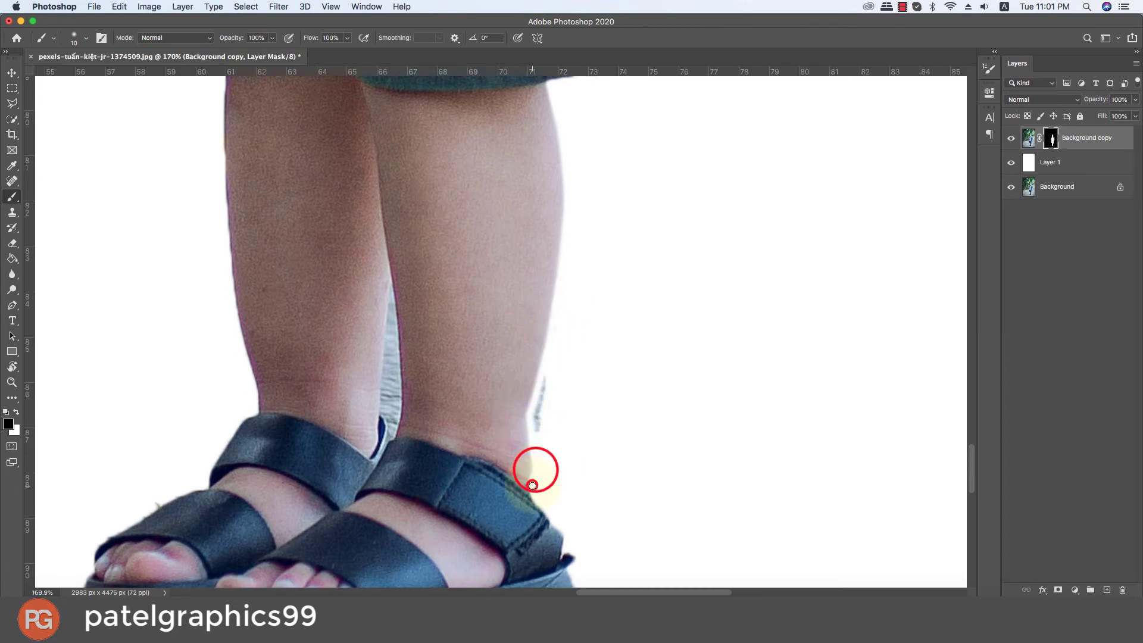
pyautogui.click(533, 482)
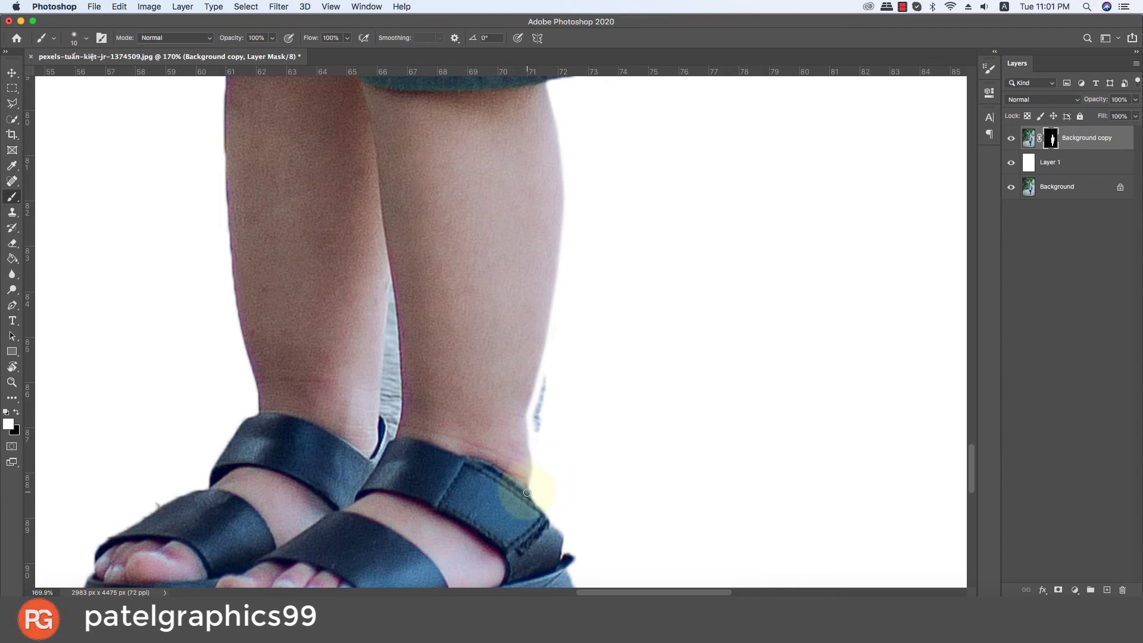
pyautogui.click(527, 491)
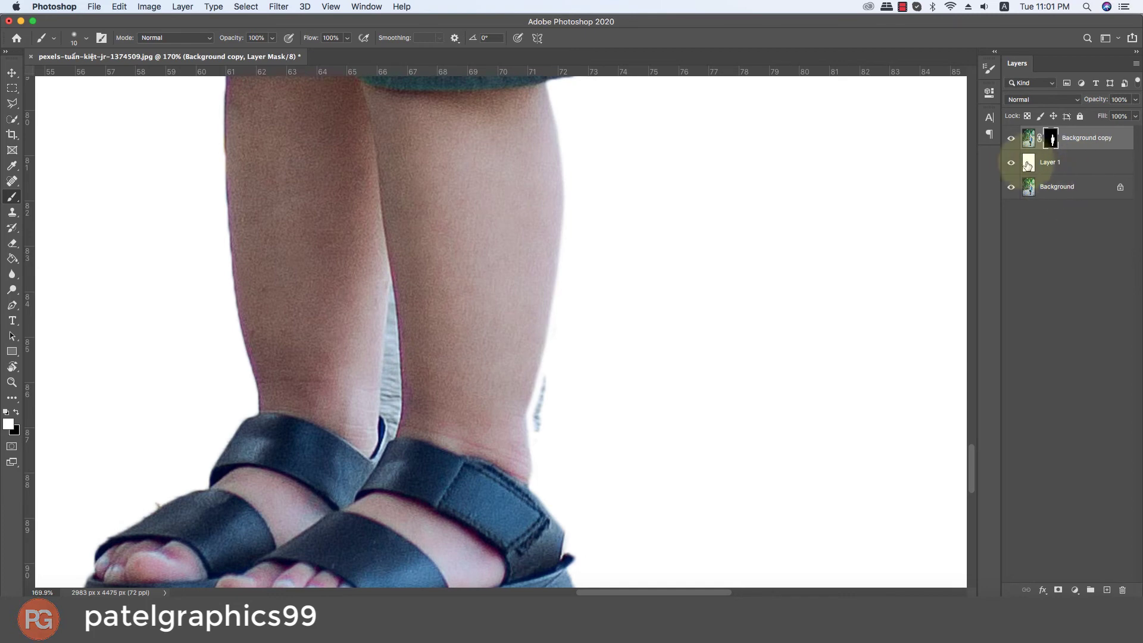
# Toggle Layer 1's visibility to check the original photo, and lower Layer 1's opacity to 66%.
pyautogui.click(1014, 163)
pyautogui.click(1014, 163)
pyautogui.click(1014, 162)
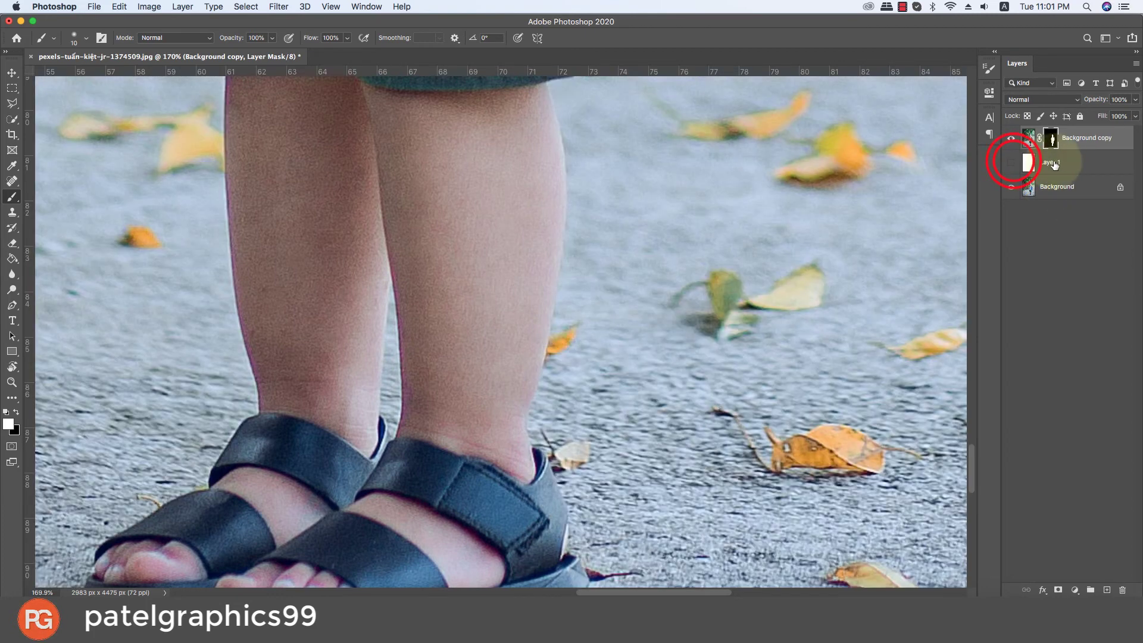
pyautogui.click(1059, 161)
pyautogui.click(1014, 162)
pyautogui.click(1135, 99)
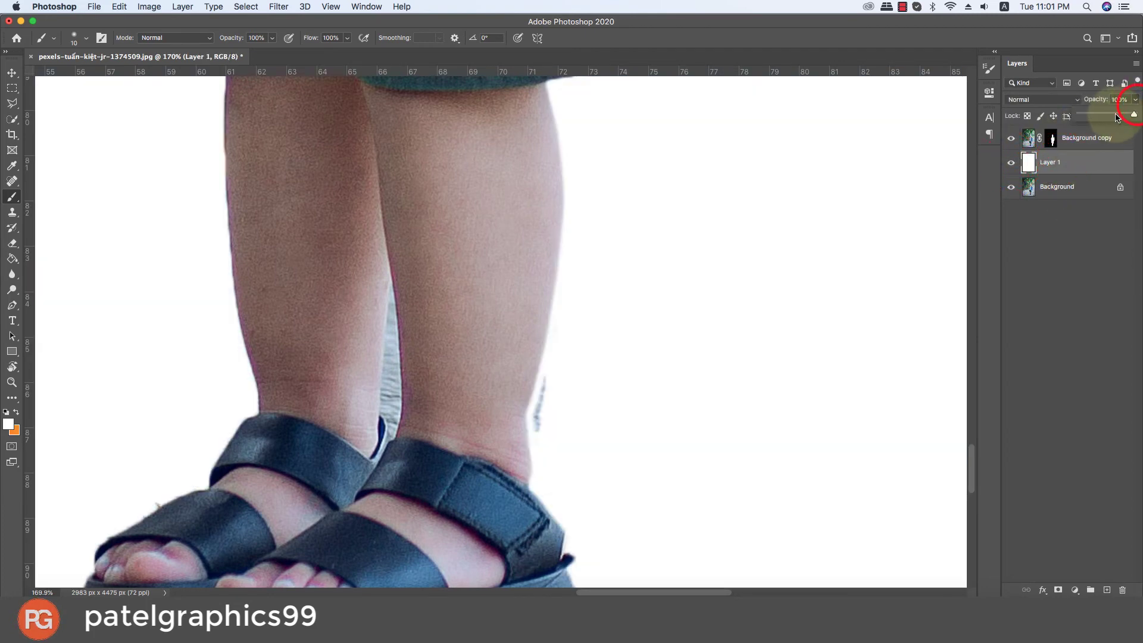
pyautogui.moveTo(1134, 115); pyautogui.dragTo(1115, 116)
pyautogui.click(536, 370)
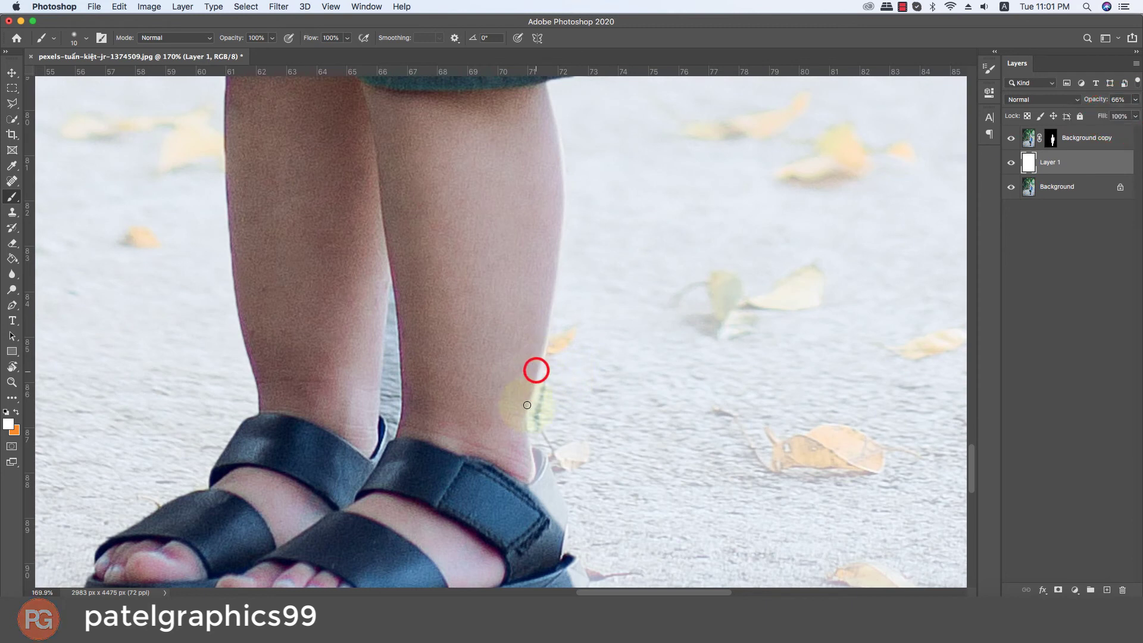
pyautogui.click(523, 416)
pyautogui.click(527, 451)
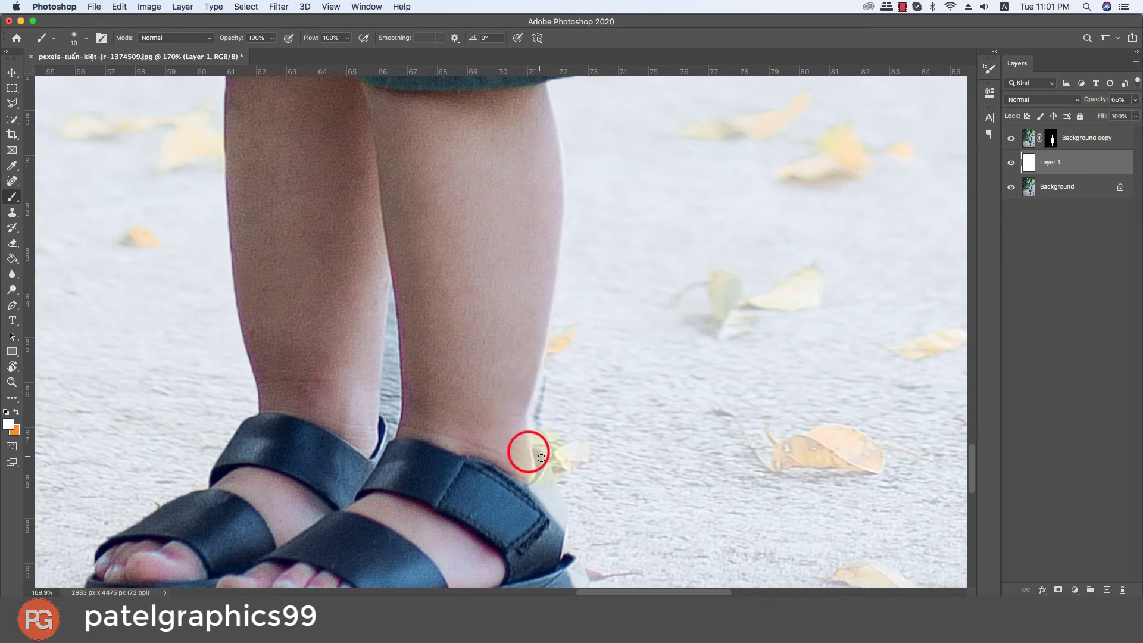
pyautogui.press('x')
pyautogui.press('super+z')
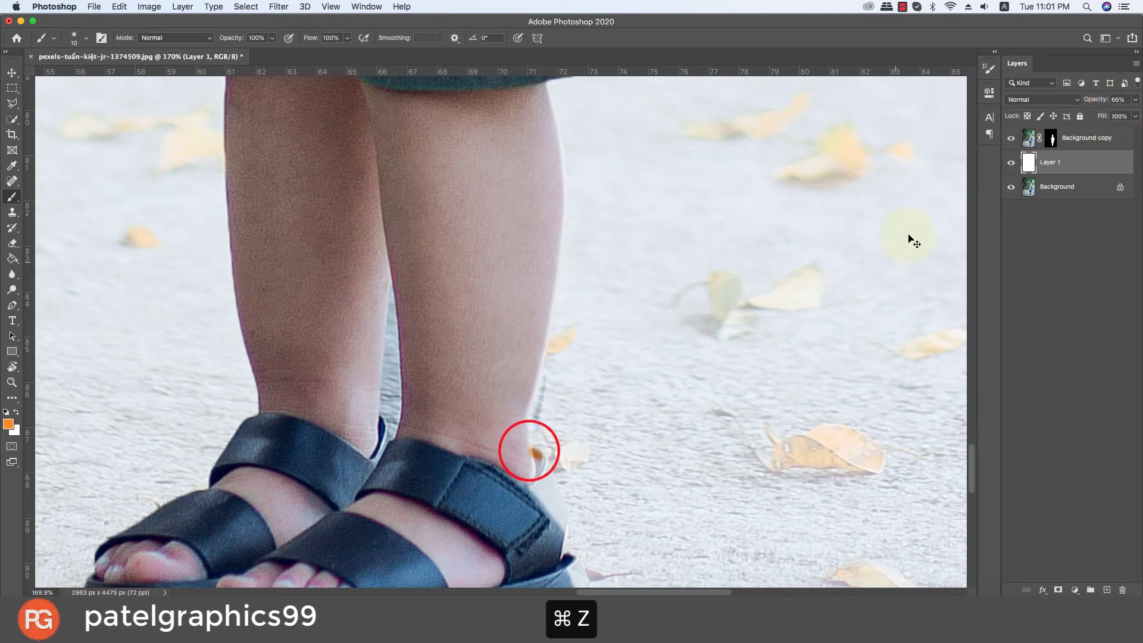
# On the Background copy mask, trim beside the ankle with black and restore the sandal's heel strap and sole end with white.
pyautogui.click(1051, 139)
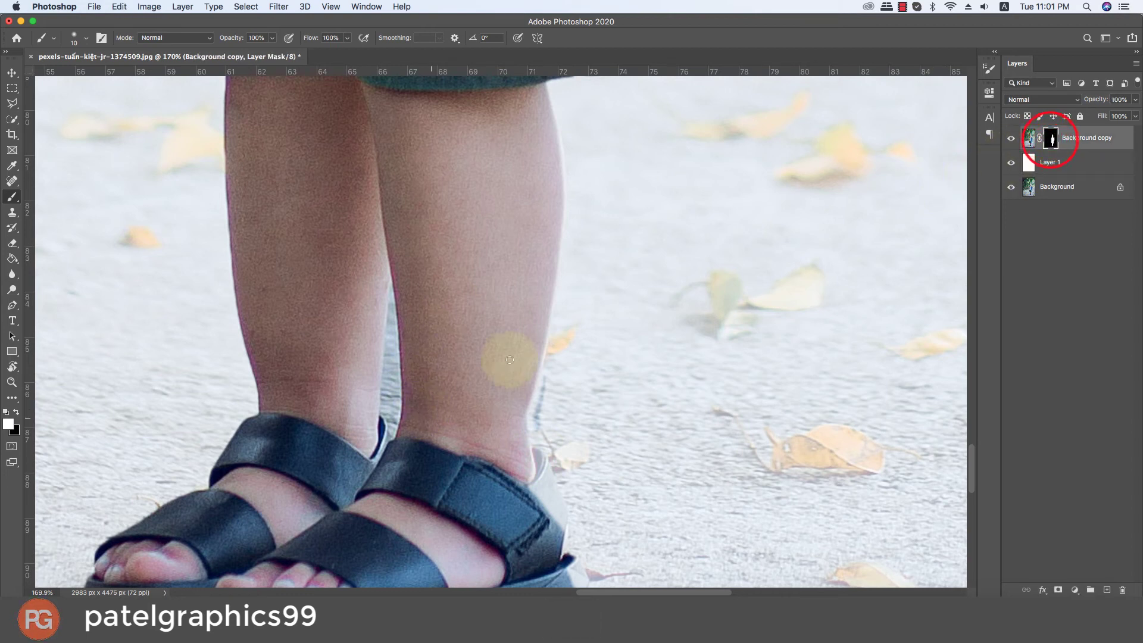
pyautogui.moveTo(535, 382)
pyautogui.mouseDown()
pyautogui.moveTo(534, 403)
pyautogui.moveTo(543, 387)
pyautogui.mouseUp()
pyautogui.press('super+z')
pyautogui.press('x')
pyautogui.click(536, 366)
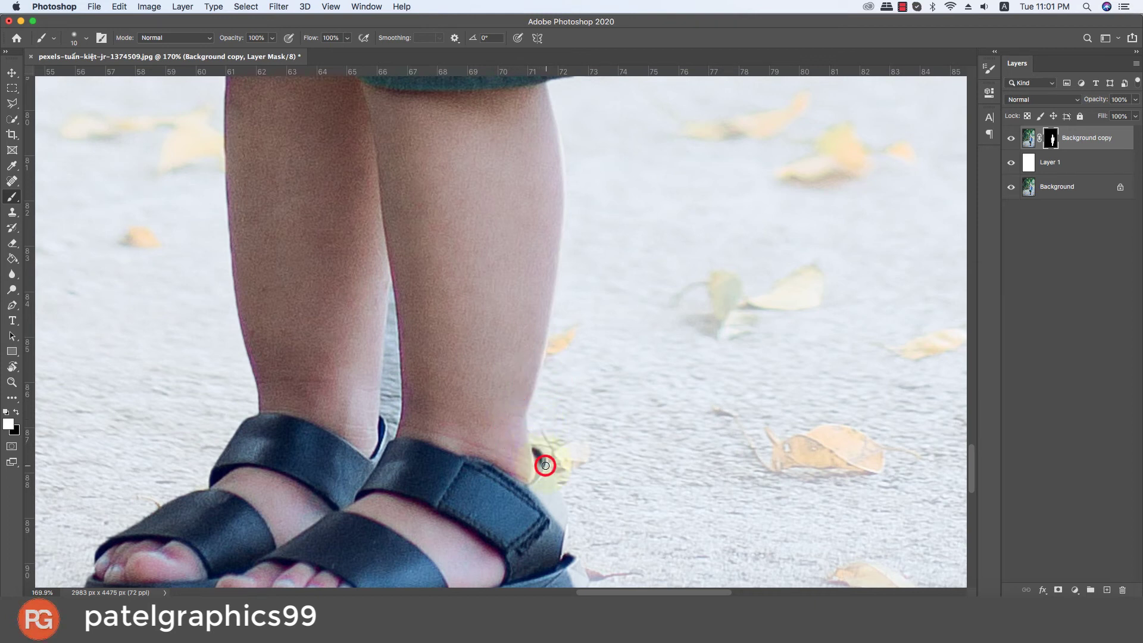
pyautogui.moveTo(546, 465)
pyautogui.mouseDown()
pyautogui.moveTo(564, 504)
pyautogui.moveTo(564, 561)
pyautogui.moveTo(534, 382)
pyautogui.moveTo(553, 408)
pyautogui.moveTo(542, 428)
pyautogui.moveTo(539, 388)
pyautogui.mouseUp()
pyautogui.click(564, 558)
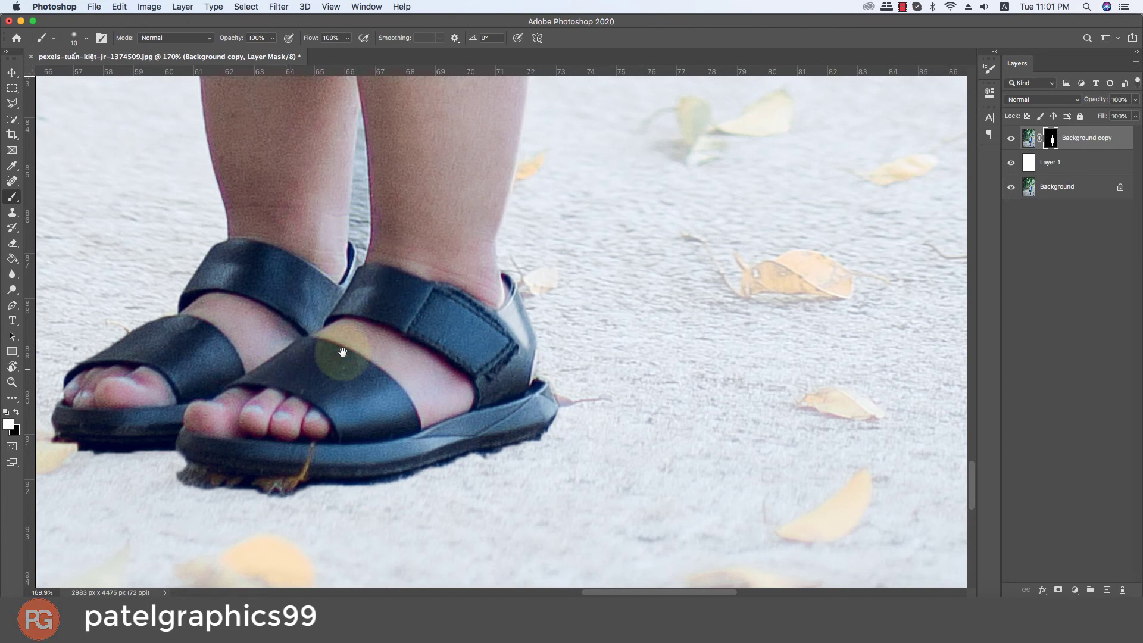
# Return Layer 1 to full opacity and restore the inside of the sandal's heel with white on the Background copy mask.
pyautogui.moveTo(1135, 100)
pyautogui.mouseDown()
pyautogui.moveTo(1127, 114)
pyautogui.moveTo(1138, 113)
pyautogui.mouseUp()
pyautogui.click(1079, 159)
pyautogui.moveTo(503, 280)
pyautogui.mouseDown()
pyautogui.moveTo(506, 311)
pyautogui.moveTo(495, 285)
pyautogui.moveTo(522, 334)
pyautogui.moveTo(496, 276)
pyautogui.moveTo(493, 309)
pyautogui.moveTo(496, 281)
pyautogui.moveTo(526, 236)
pyautogui.moveTo(492, 278)
pyautogui.moveTo(518, 360)
pyautogui.mouseUp()
pyautogui.press('x')
pyautogui.click(1052, 138)
pyautogui.press('[')
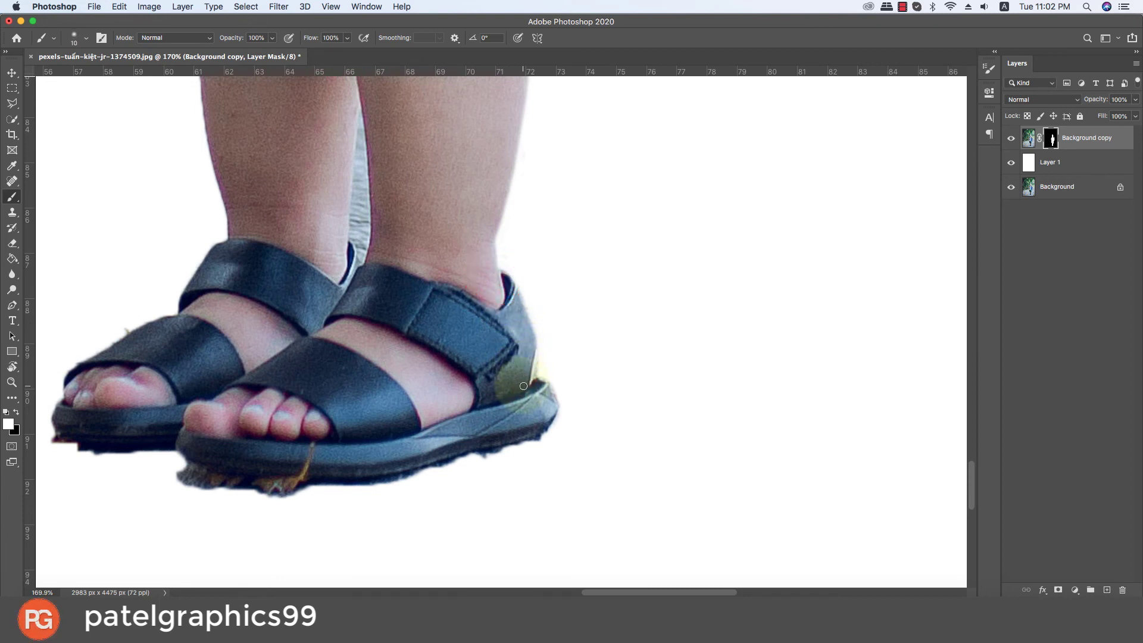
pyautogui.click(523, 386)
# Set the brush size to 10 and paint straight black strokes on the mask beneath the front sandal's sole, from toe to arch.
pyautogui.press(']')
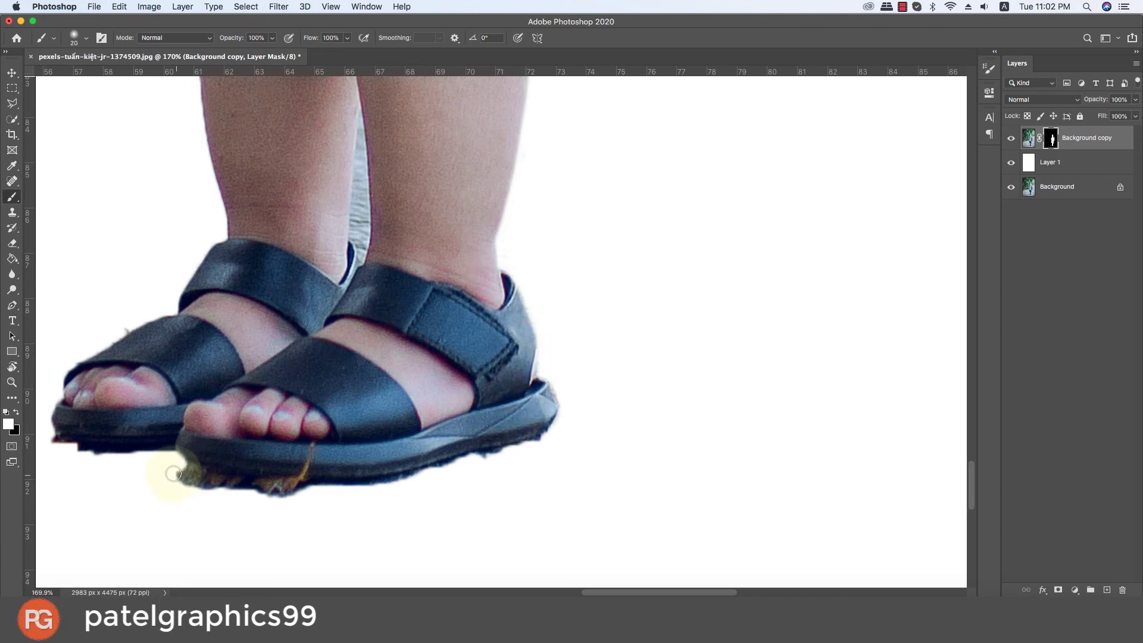
pyautogui.press('x')
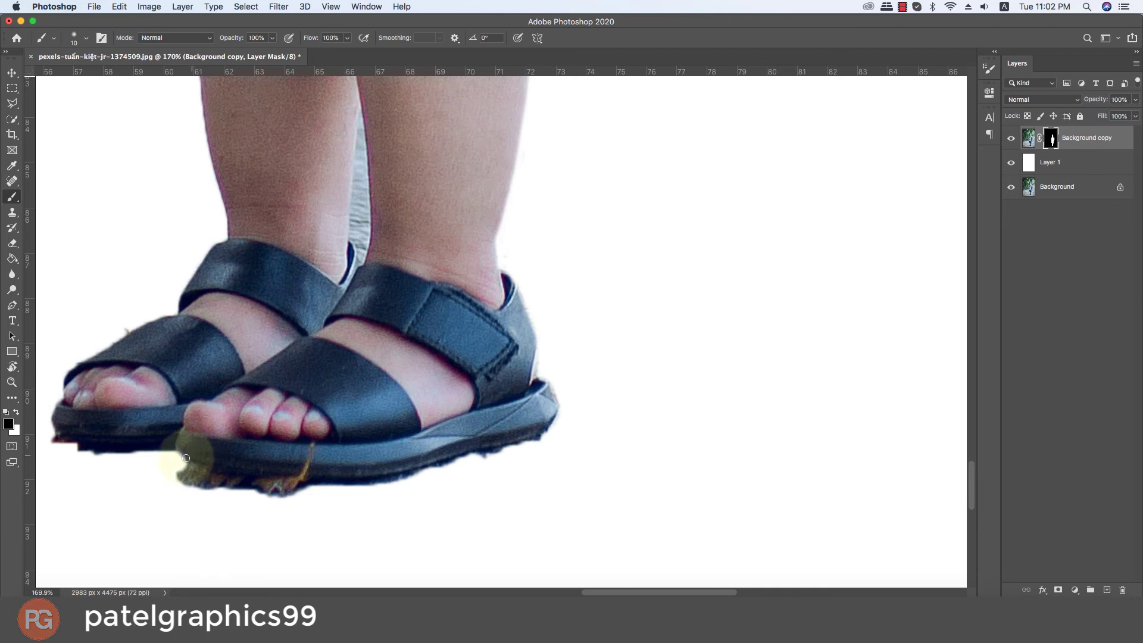
pyautogui.click(180, 462)
pyautogui.keyDown('shift'); pyautogui.click(217, 477); pyautogui.keyUp('shift')
pyautogui.keyDown('shift'); pyautogui.click(265, 482); pyautogui.keyUp('shift')
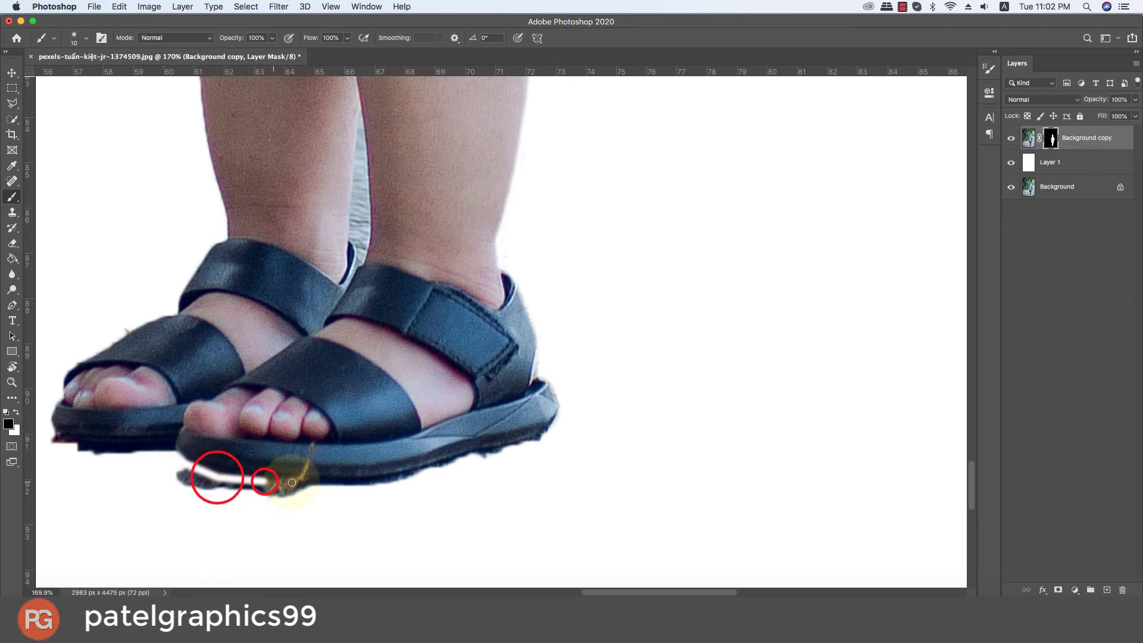
pyautogui.keyDown('shift'); pyautogui.click(330, 483); pyautogui.keyUp('shift')
pyautogui.keyDown('shift'); pyautogui.click(405, 475); pyautogui.keyUp('shift')
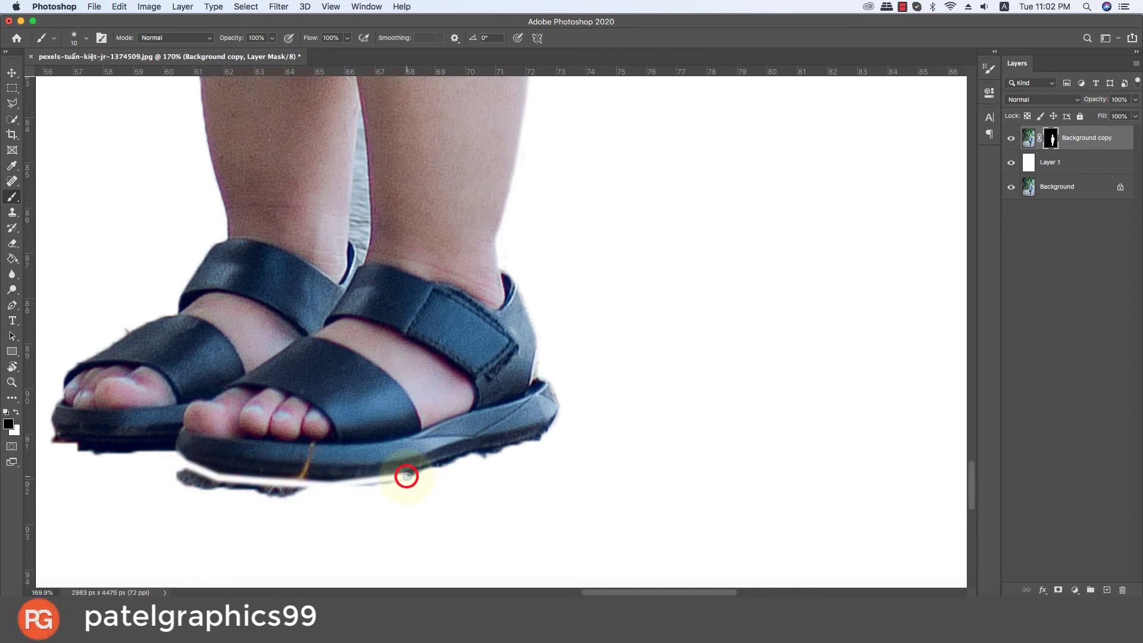
# Continue the straight black mask strokes beneath the front sandal's sole, from the arch around the heel end.
pyautogui.keyDown('shift'); pyautogui.click(448, 463); pyautogui.keyUp('shift')
pyautogui.keyDown('shift'); pyautogui.click(475, 456); pyautogui.keyUp('shift')
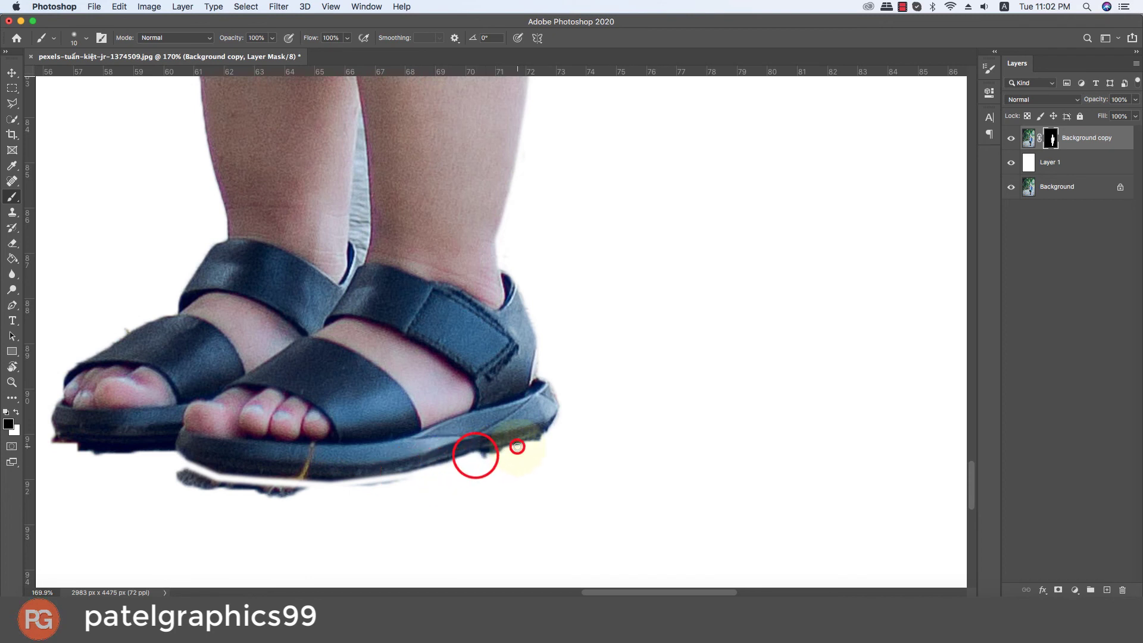
pyautogui.keyDown('shift'); pyautogui.click(517, 446); pyautogui.keyUp('shift')
pyautogui.keyDown('shift'); pyautogui.click(547, 437); pyautogui.keyUp('shift')
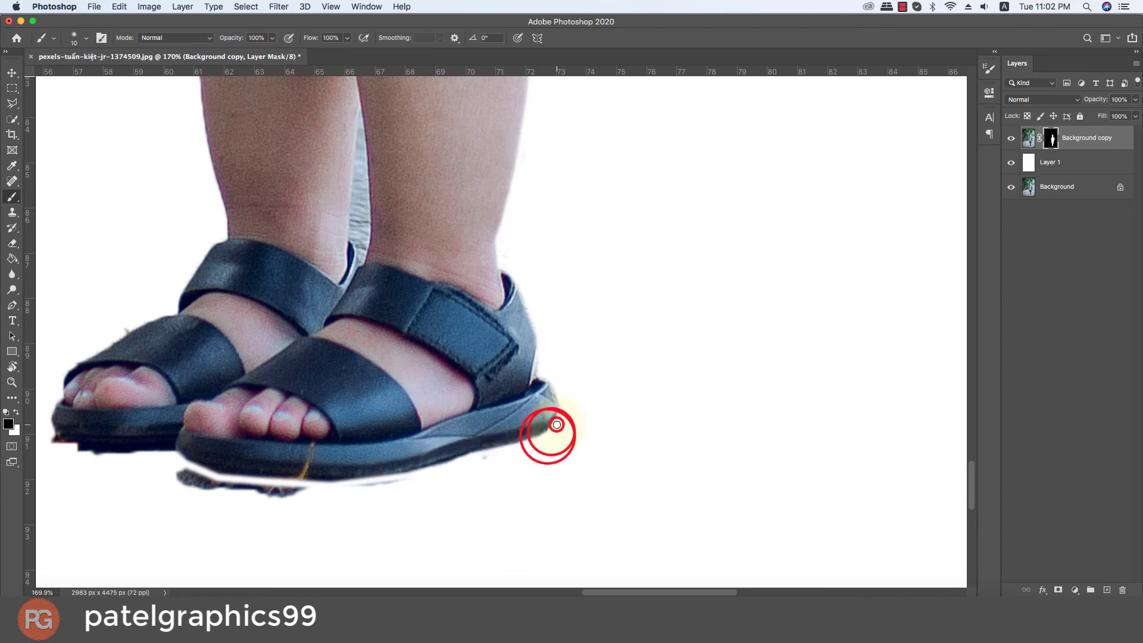
pyautogui.keyDown('shift'); pyautogui.click(556, 421); pyautogui.keyUp('shift')
# Refine the mask with a second black pass under the front sandal's sole, from the heel back to the midsole.
pyautogui.keyDown('shift'); pyautogui.click(532, 441); pyautogui.keyUp('shift')
pyautogui.keyDown('shift'); pyautogui.click(497, 453); pyautogui.keyUp('shift')
pyautogui.keyDown('shift'); pyautogui.click(460, 461); pyautogui.keyUp('shift')
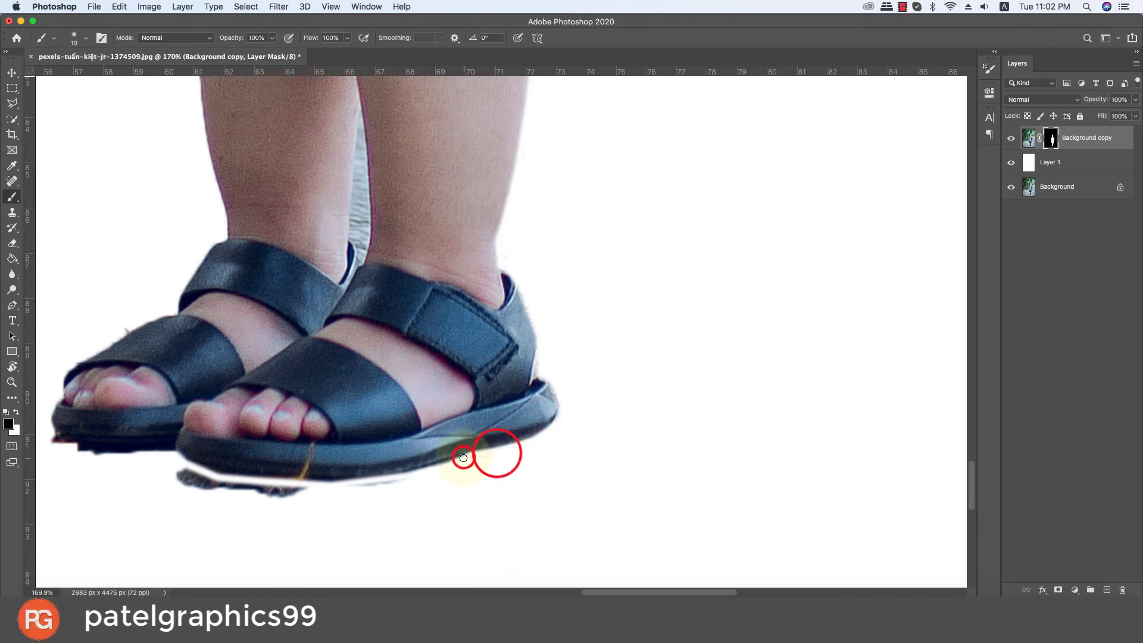
pyautogui.keyDown('shift'); pyautogui.click(421, 471); pyautogui.keyUp('shift')
pyautogui.keyDown('shift'); pyautogui.click(371, 483); pyautogui.keyUp('shift')
pyautogui.keyDown('shift'); pyautogui.click(349, 488); pyautogui.keyUp('shift')
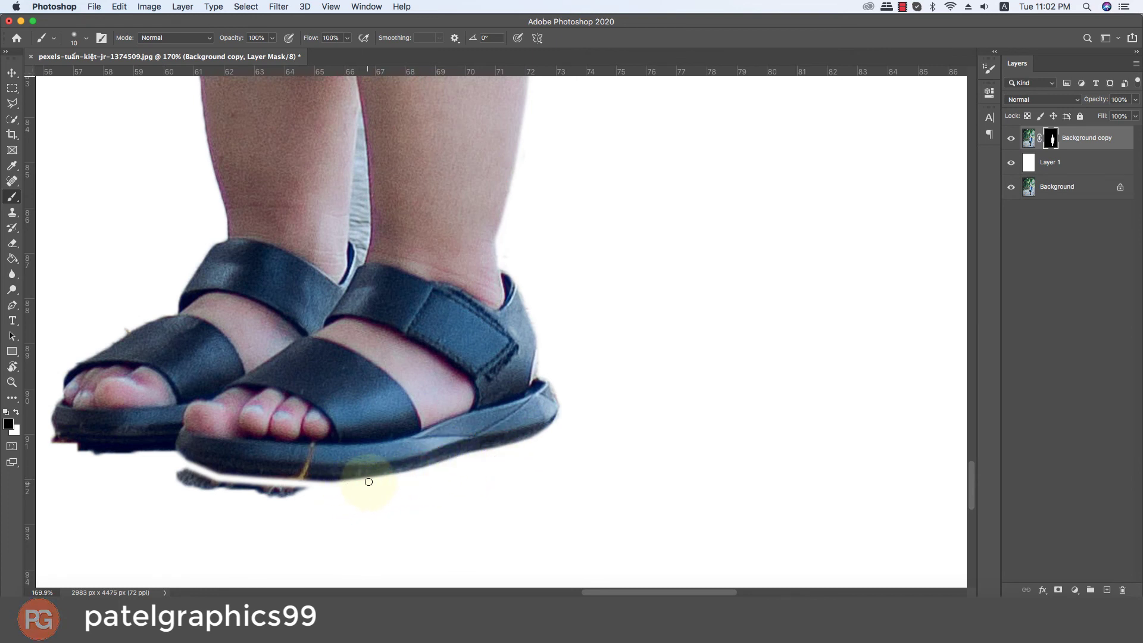
# Retrace the sole's toe half in black, and erase the leftover debris below it with a larger brush.
pyautogui.keyDown('shift'); pyautogui.click(317, 482); pyautogui.keyUp('shift')
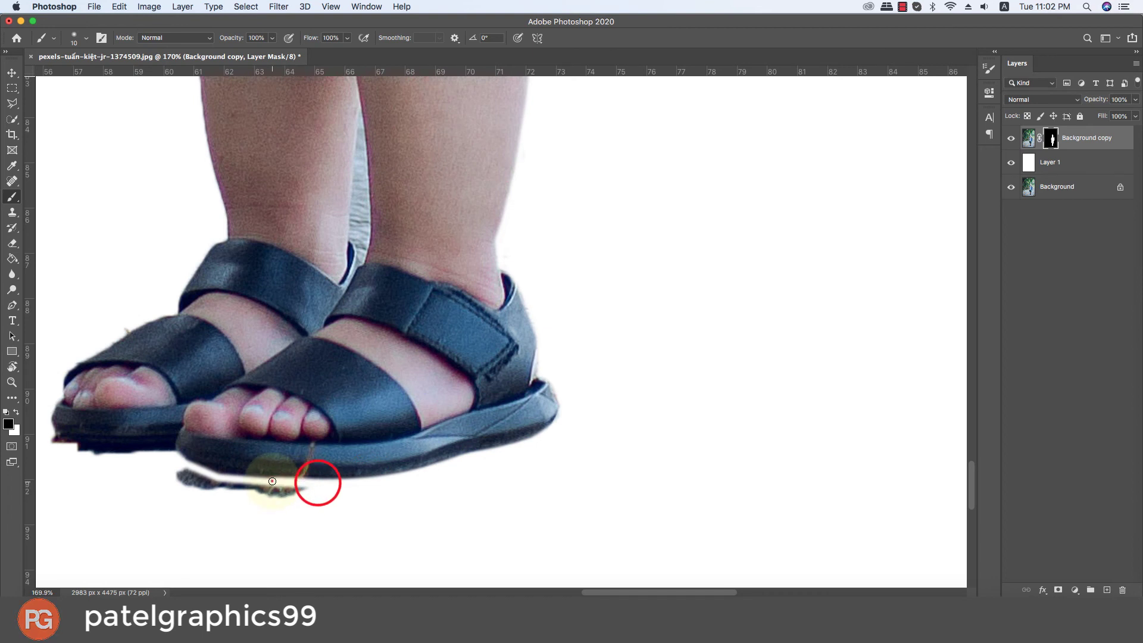
pyautogui.keyDown('shift'); pyautogui.click(272, 481); pyautogui.keyUp('shift')
pyautogui.keyDown('shift'); pyautogui.click(229, 478); pyautogui.keyUp('shift')
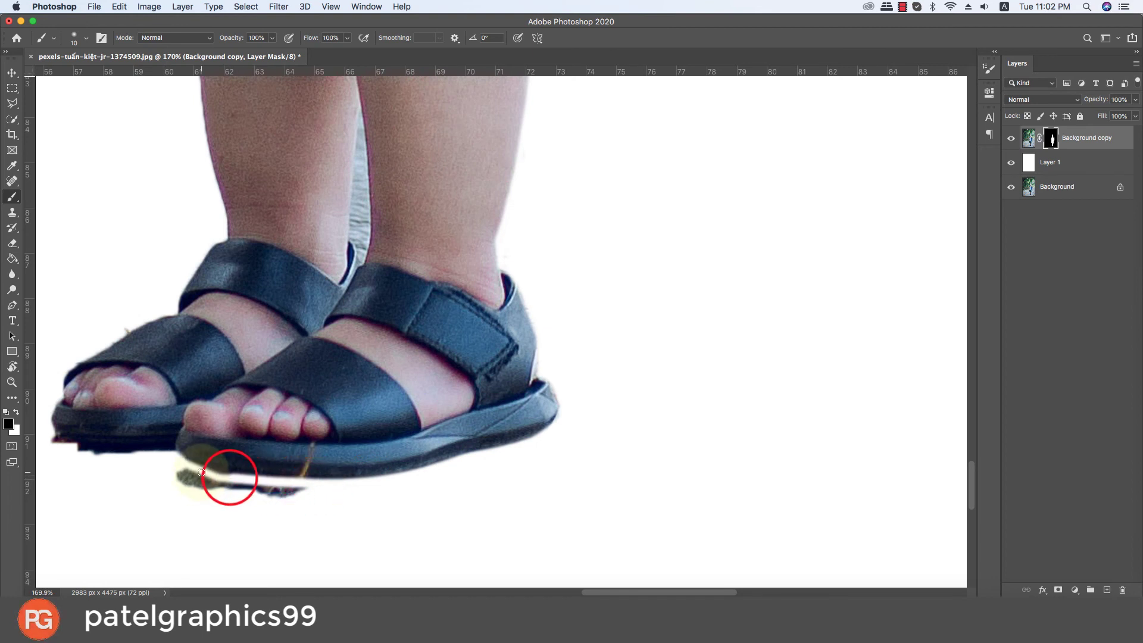
pyautogui.keyDown('shift'); pyautogui.click(182, 465); pyautogui.keyUp('shift')
pyautogui.press(']')
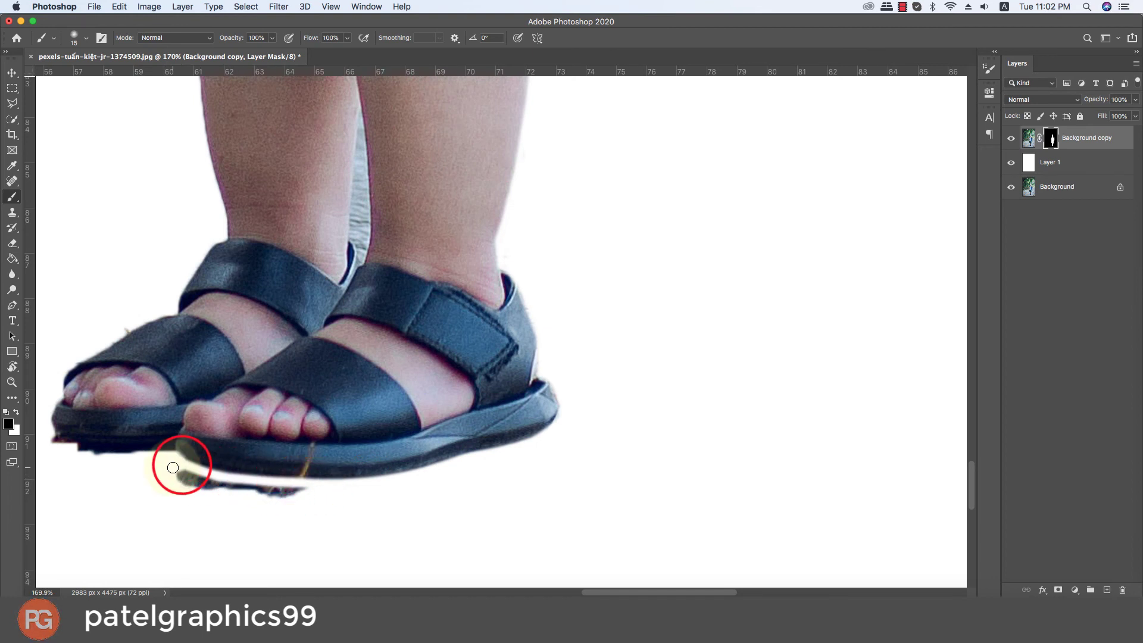
pyautogui.press(']')
pyautogui.moveTo(169, 477)
pyautogui.mouseDown()
pyautogui.moveTo(299, 496)
pyautogui.moveTo(169, 482)
pyautogui.mouseUp()
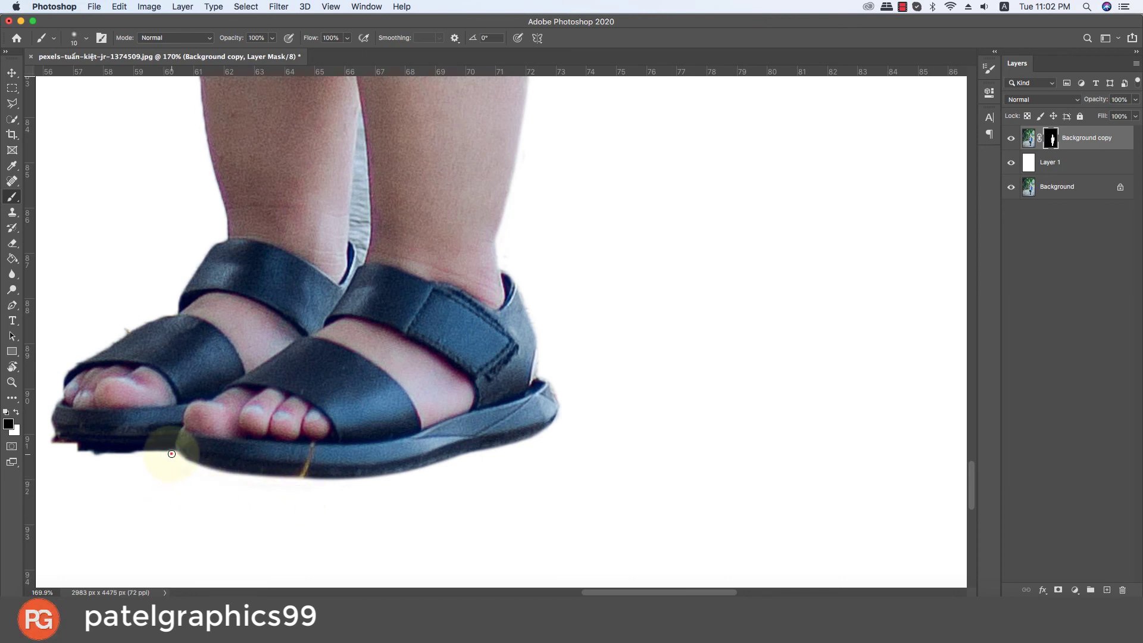
# Trim the mask with a size 10 black brush along the other sandal's sole and the upper edge of its toe strap.
pyautogui.moveTo(159, 443); pyautogui.dragTo(259, 452)
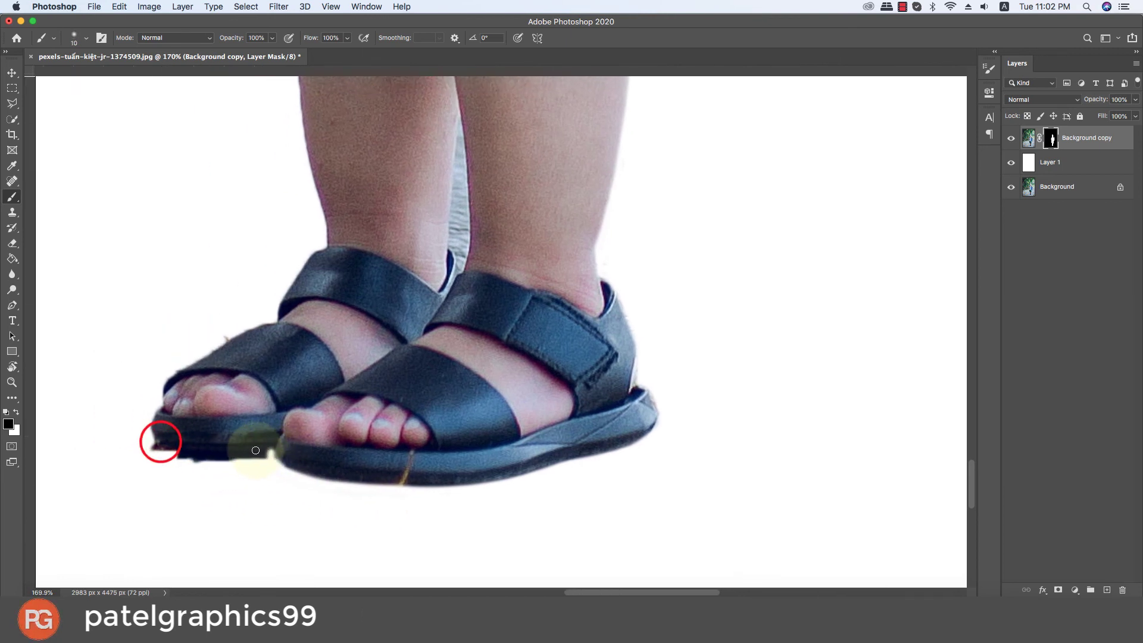
pyautogui.keyDown('shift'); pyautogui.click(230, 452); pyautogui.keyUp('shift')
pyautogui.keyDown('shift'); pyautogui.click(162, 447); pyautogui.keyUp('shift')
pyautogui.keyDown('shift'); pyautogui.click(152, 442); pyautogui.keyUp('shift')
pyautogui.keyDown('shift'); pyautogui.click(150, 440); pyautogui.keyUp('shift')
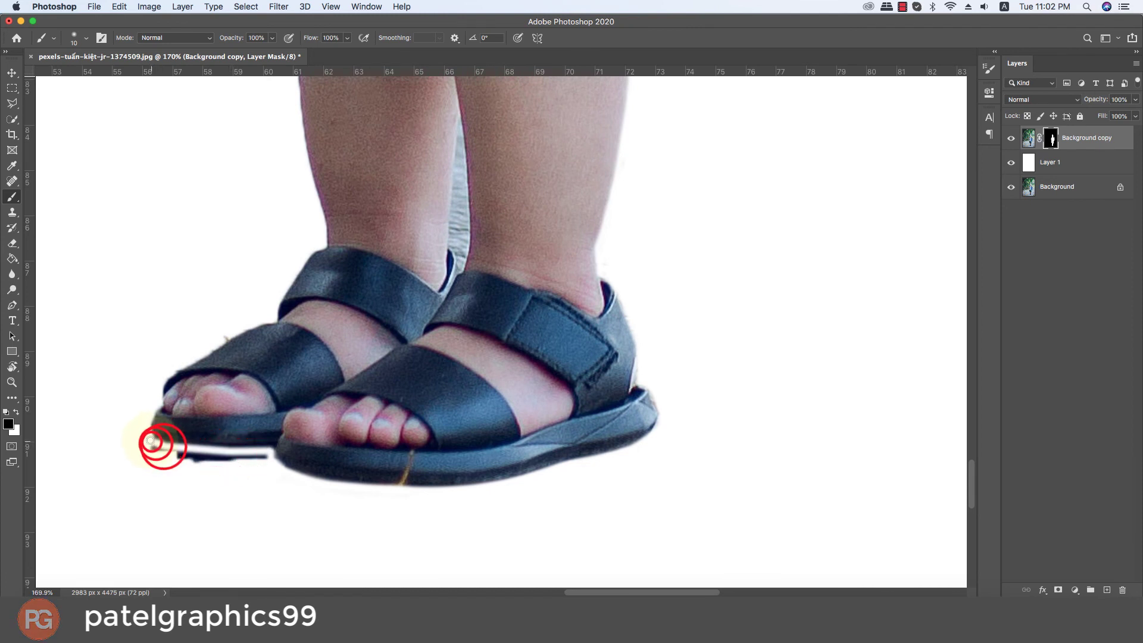
pyautogui.moveTo(147, 437); pyautogui.dragTo(210, 454)
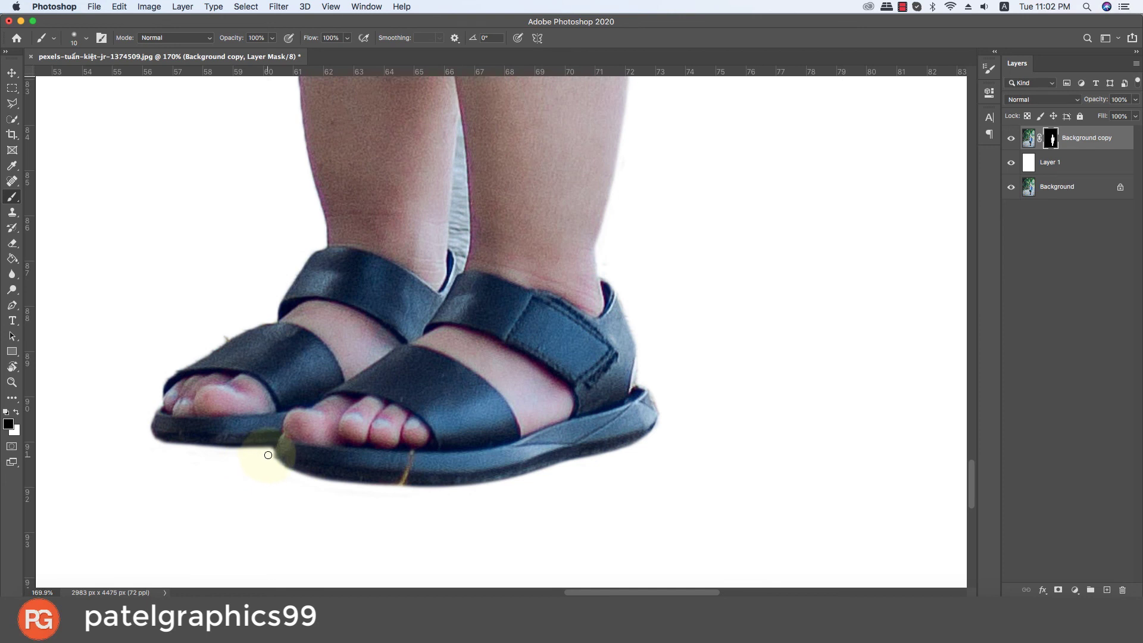
pyautogui.moveTo(248, 448); pyautogui.dragTo(329, 528)
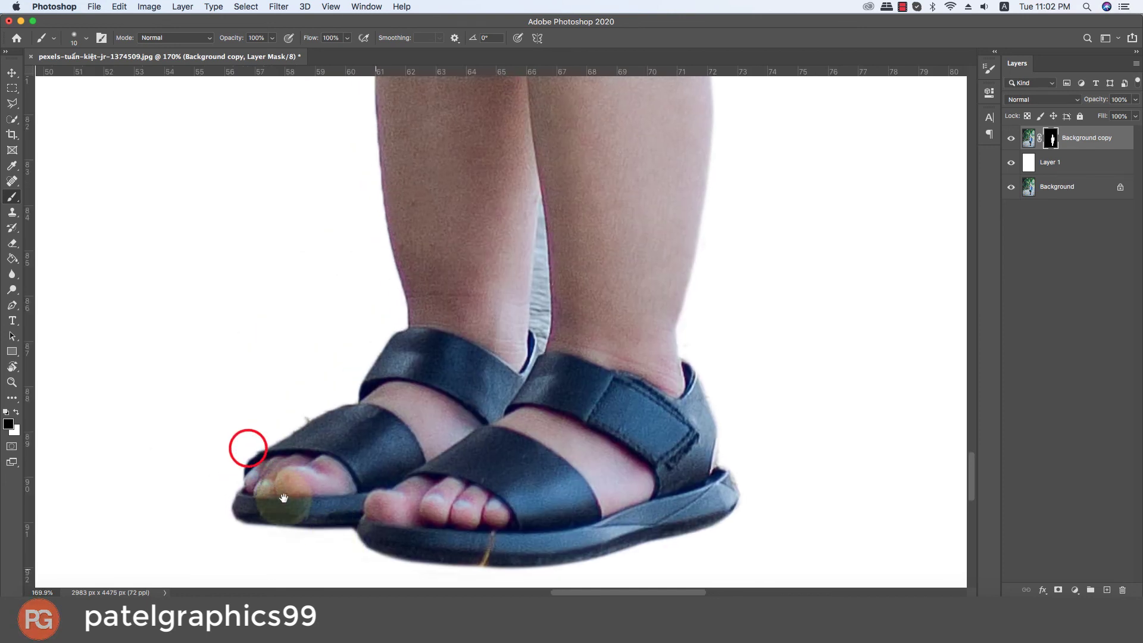
pyautogui.moveTo(247, 458); pyautogui.dragTo(308, 423)
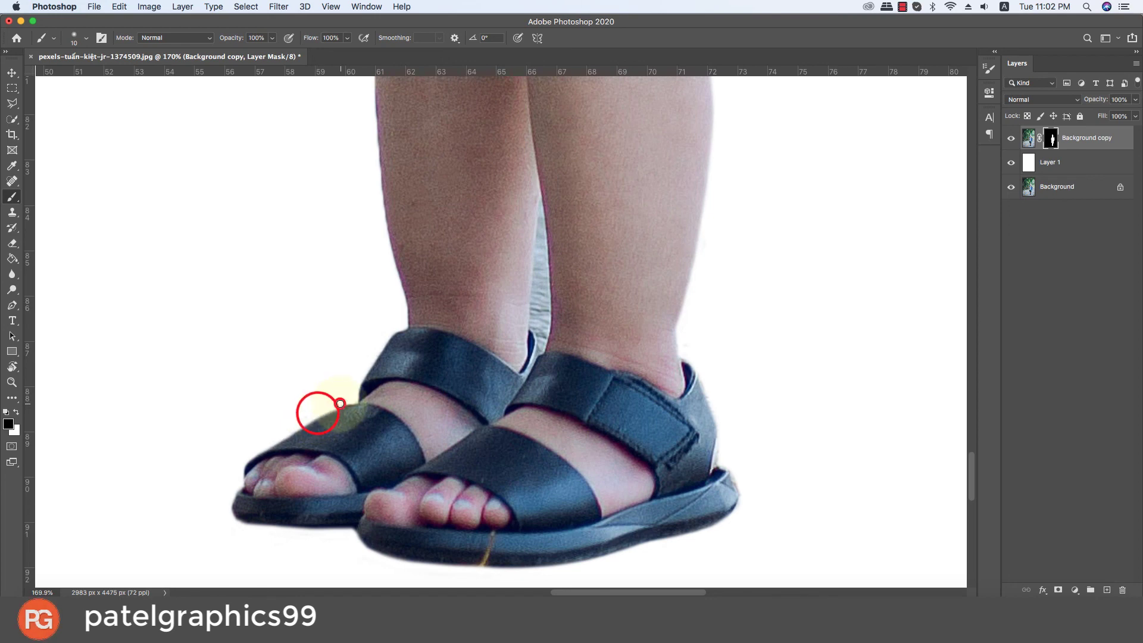
# Mask out the background along the rear leg's inner edge in the gap between the ankles, using straight size 10 black strokes.
pyautogui.scroll(5, 613, 327)
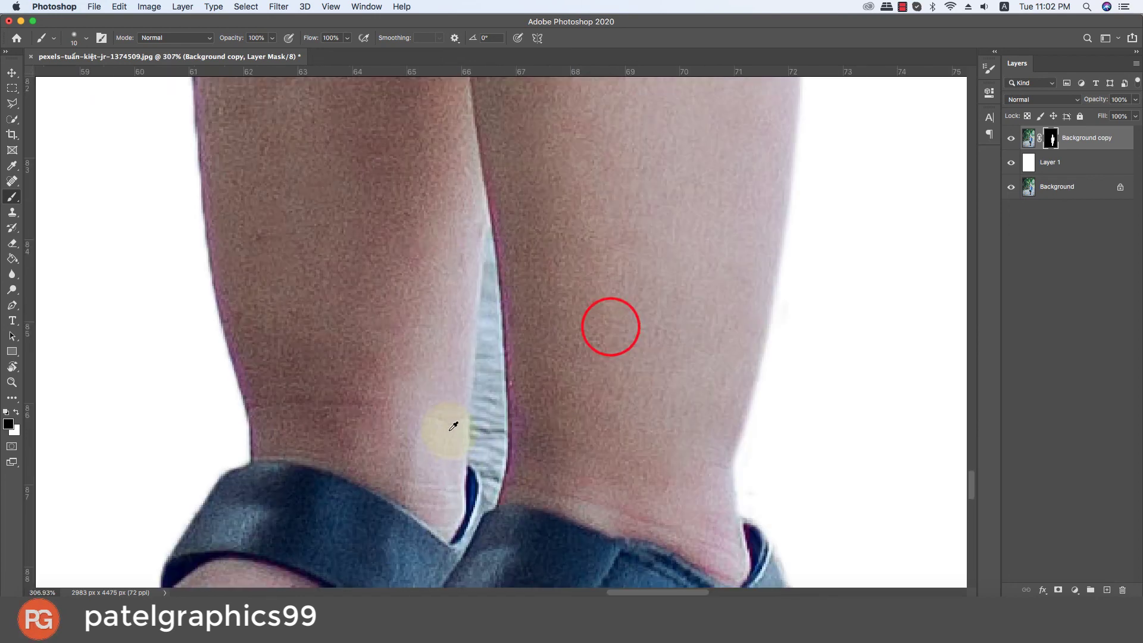
pyautogui.keyDown('shift'); pyautogui.click(478, 375); pyautogui.keyUp('shift')
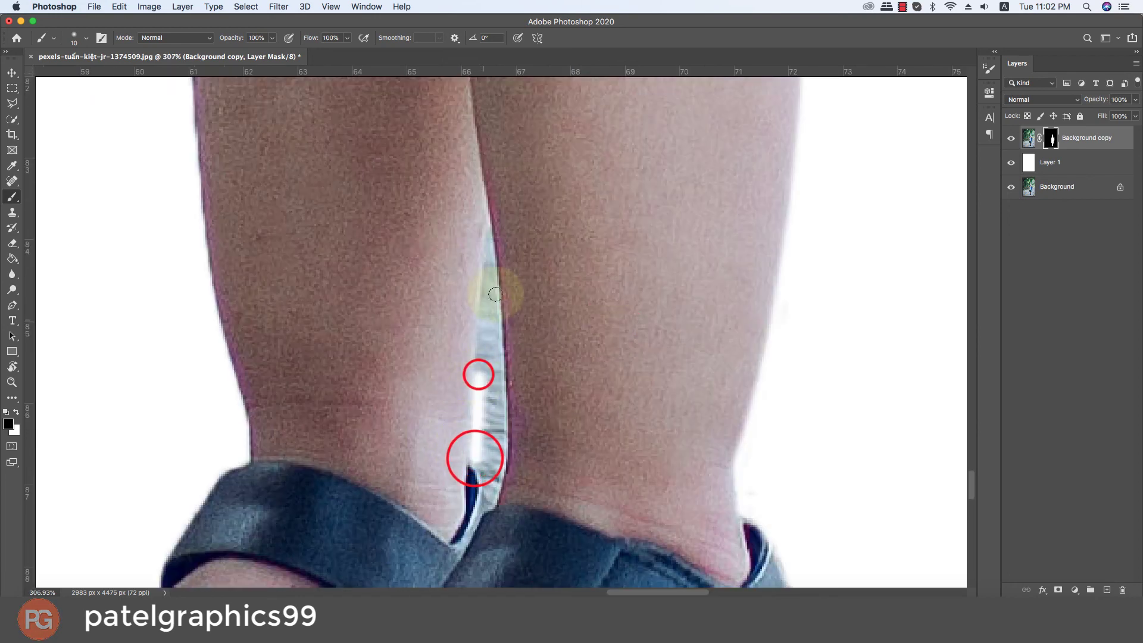
pyautogui.keyDown('shift'); pyautogui.click(488, 265); pyautogui.keyUp('shift')
pyautogui.keyDown('shift'); pyautogui.click(489, 244); pyautogui.keyUp('shift')
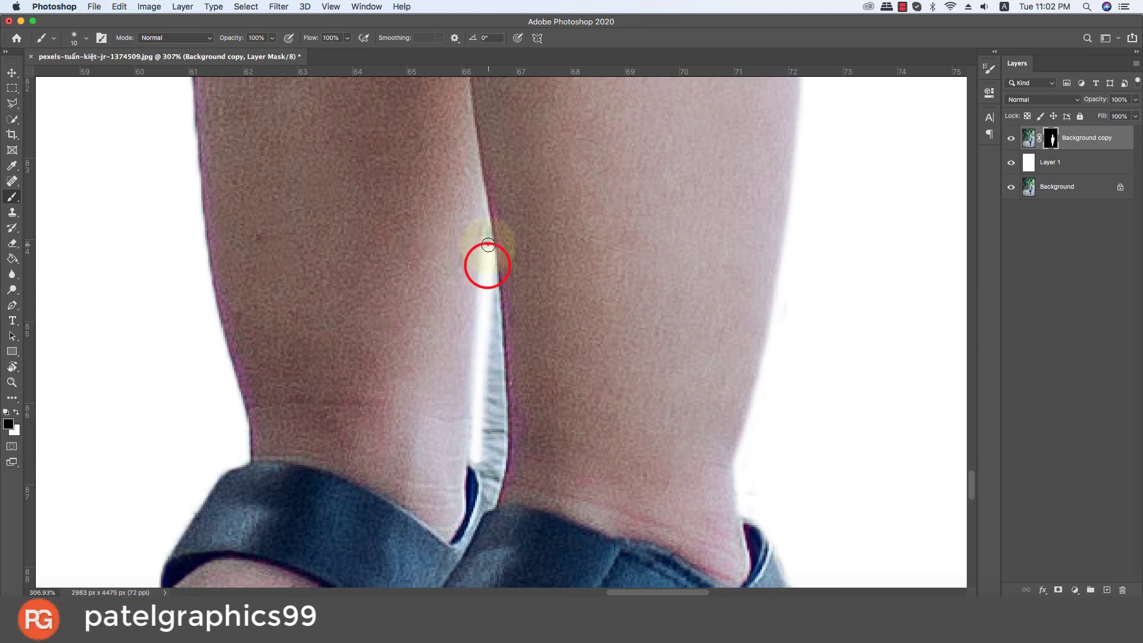
# Mask the gap's other side down the front leg to the sandal strap in black, and erase the leftover background in the middle.
pyautogui.keyDown('shift'); pyautogui.click(497, 338); pyautogui.keyUp('shift')
pyautogui.keyDown('shift'); pyautogui.click(501, 414); pyautogui.keyUp('shift')
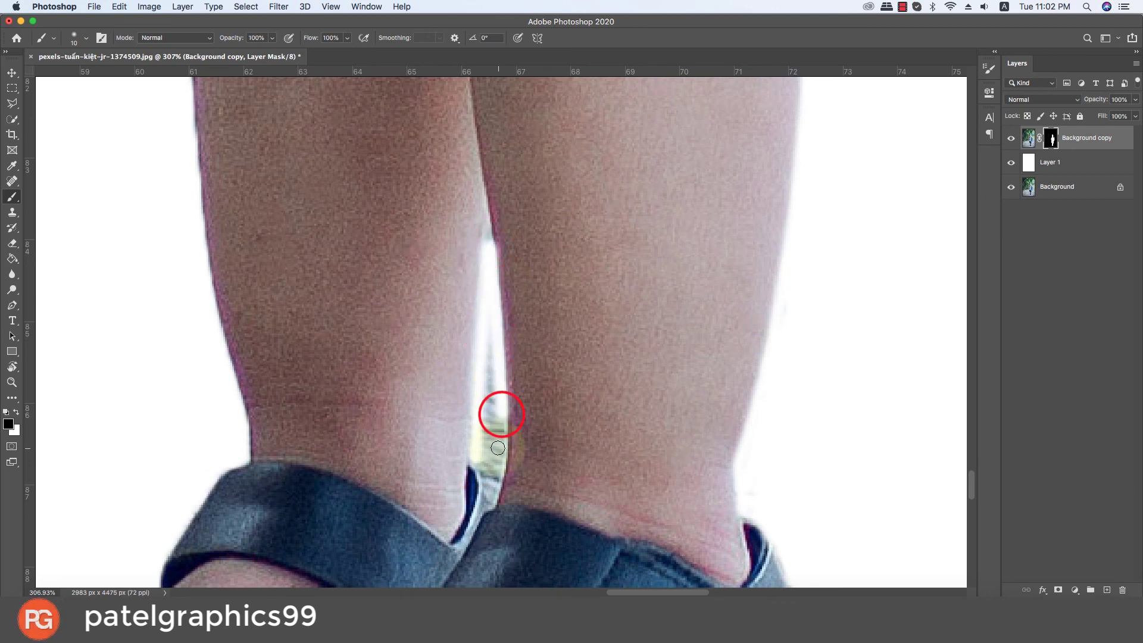
pyautogui.keyDown('shift'); pyautogui.click(502, 455); pyautogui.keyUp('shift')
pyautogui.keyDown('shift'); pyautogui.click(493, 487); pyautogui.keyUp('shift')
pyautogui.keyDown('shift'); pyautogui.click(493, 498); pyautogui.keyUp('shift')
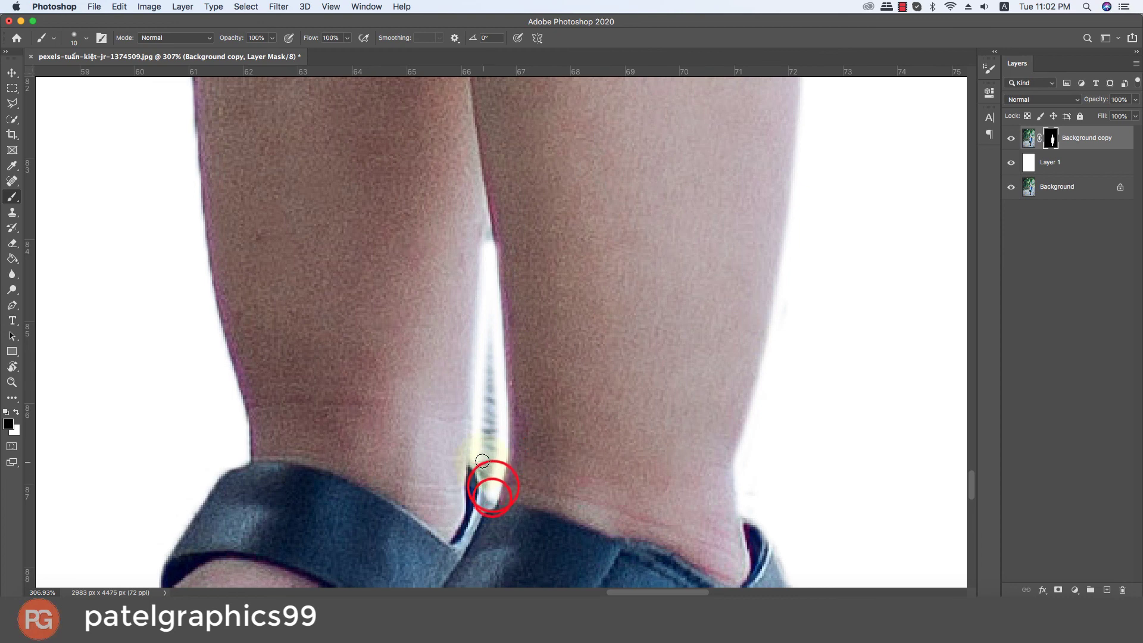
pyautogui.keyDown('shift'); pyautogui.click(481, 460); pyautogui.keyUp('shift')
pyautogui.moveTo(487, 467)
pyautogui.mouseDown()
pyautogui.moveTo(492, 310)
pyautogui.moveTo(487, 468)
pyautogui.mouseUp()
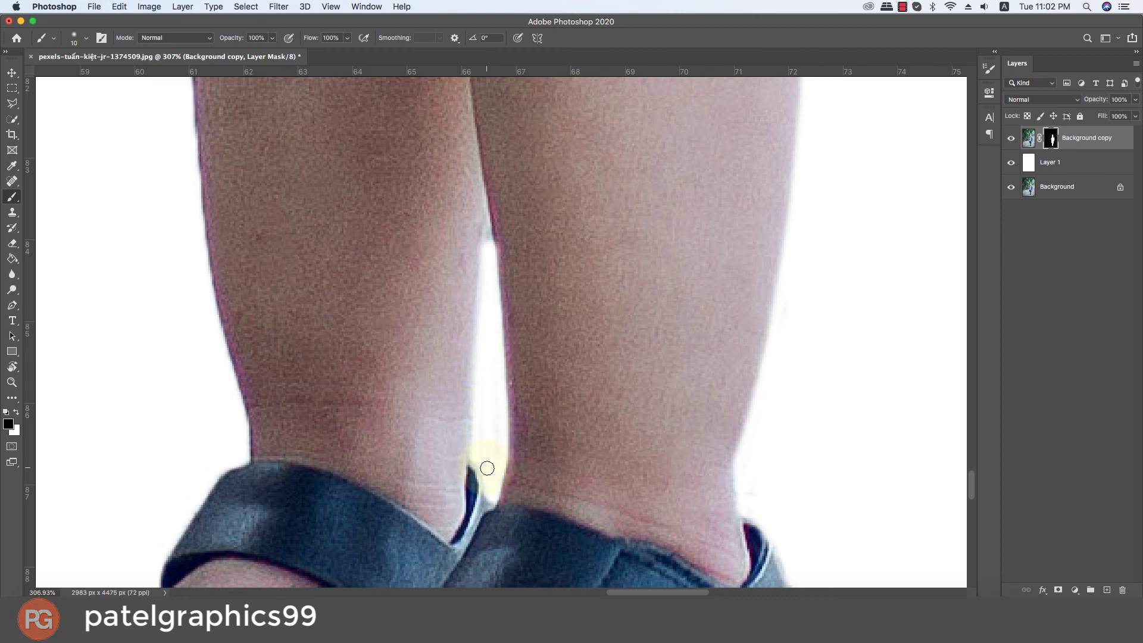
# Clear the narrow upper tip of the gap between the legs with a size 4 to 7 brush, and touch up the adjacent leg edge in white.
pyautogui.moveTo(496, 379); pyautogui.dragTo(488, 237)
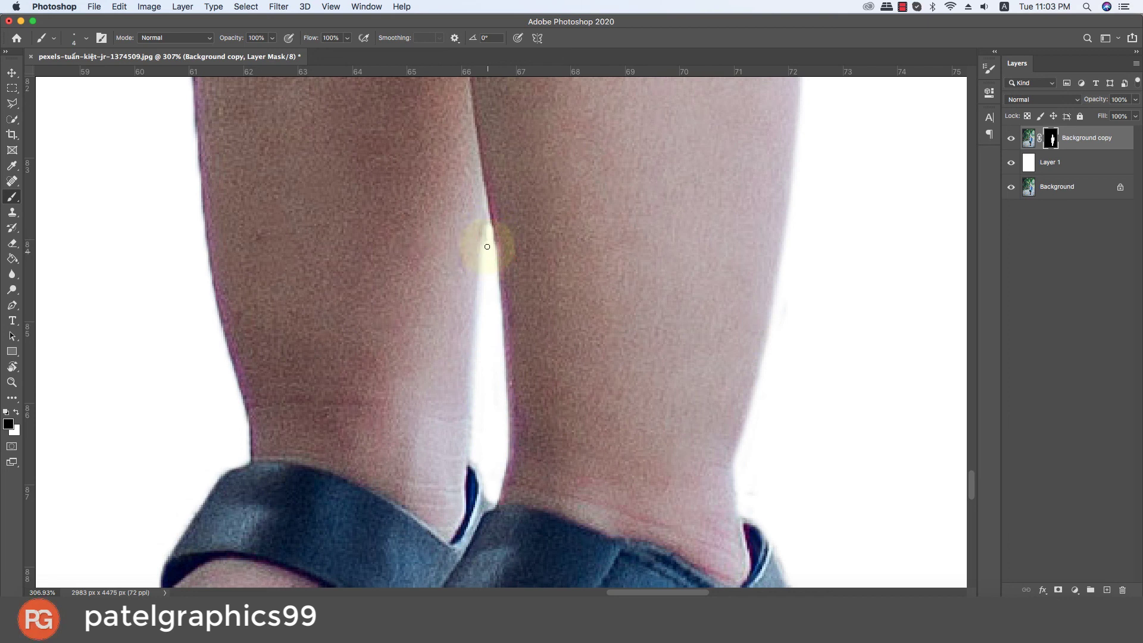
pyautogui.press(']')
pyautogui.click(487, 240)
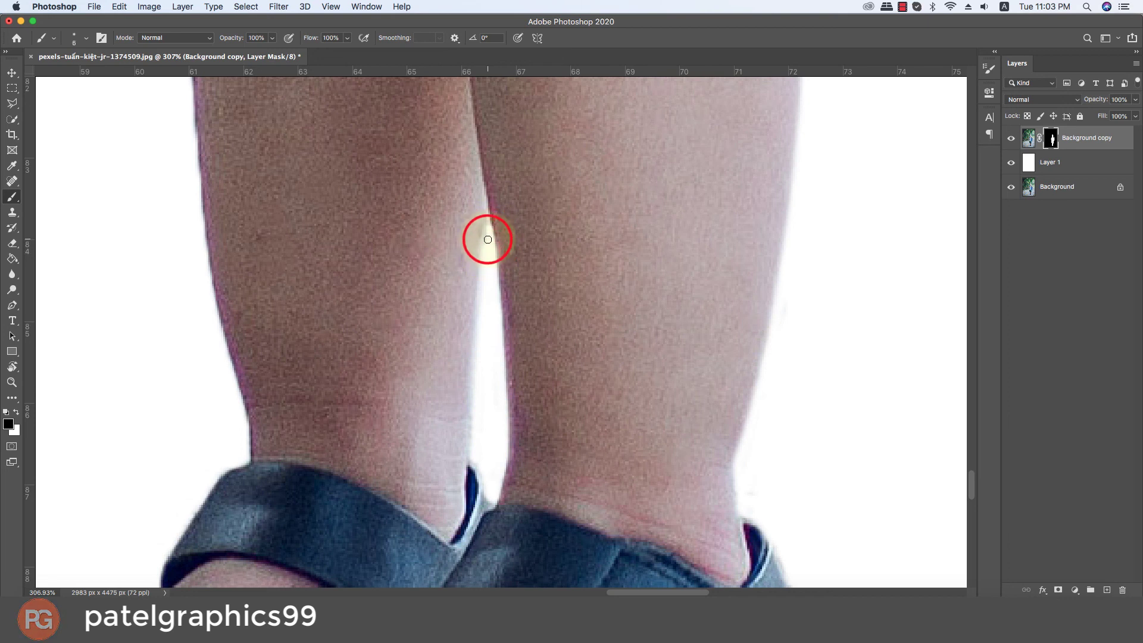
pyautogui.press(']')
pyautogui.press(']')
pyautogui.moveTo(488, 240)
pyautogui.mouseDown()
pyautogui.moveTo(500, 230)
pyautogui.moveTo(470, 276)
pyautogui.mouseUp()
# Compare the finished cutout with the original photo by toggling the visibility of the white Layer 1, leaving it visible.
pyautogui.scroll(-10, 449, 332)
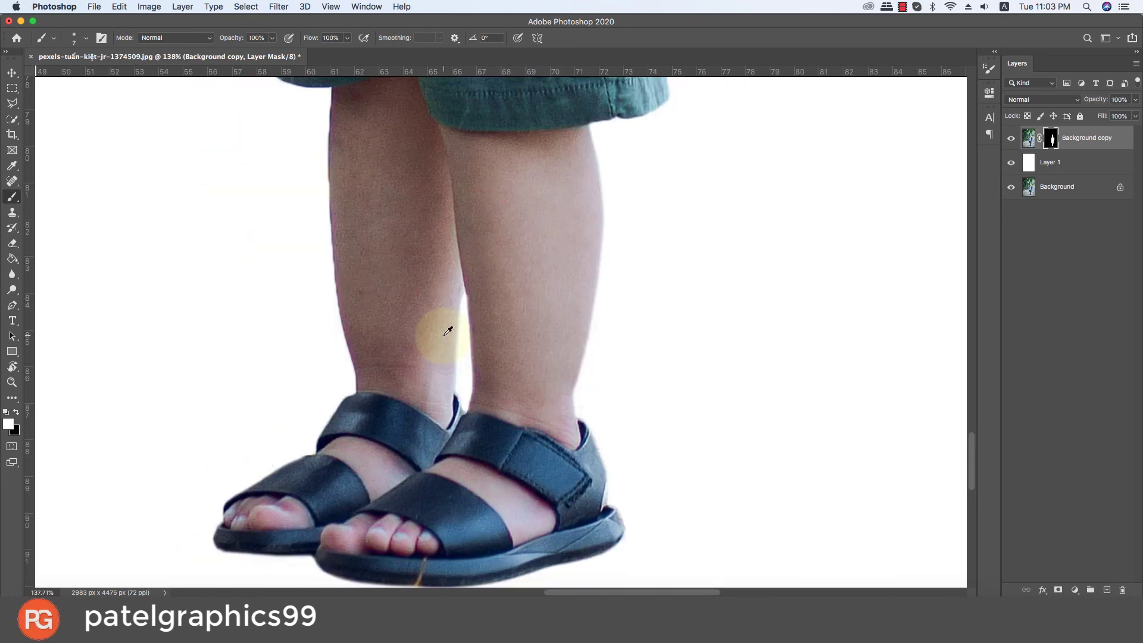
pyautogui.scroll(5, 449, 332)
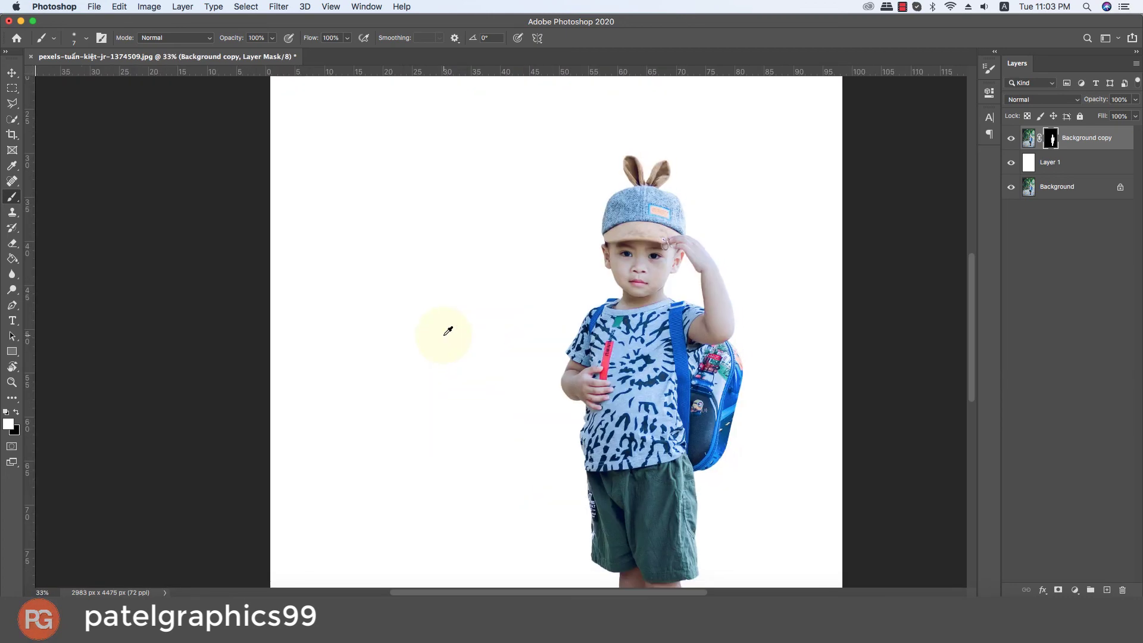
pyautogui.click(1011, 162)
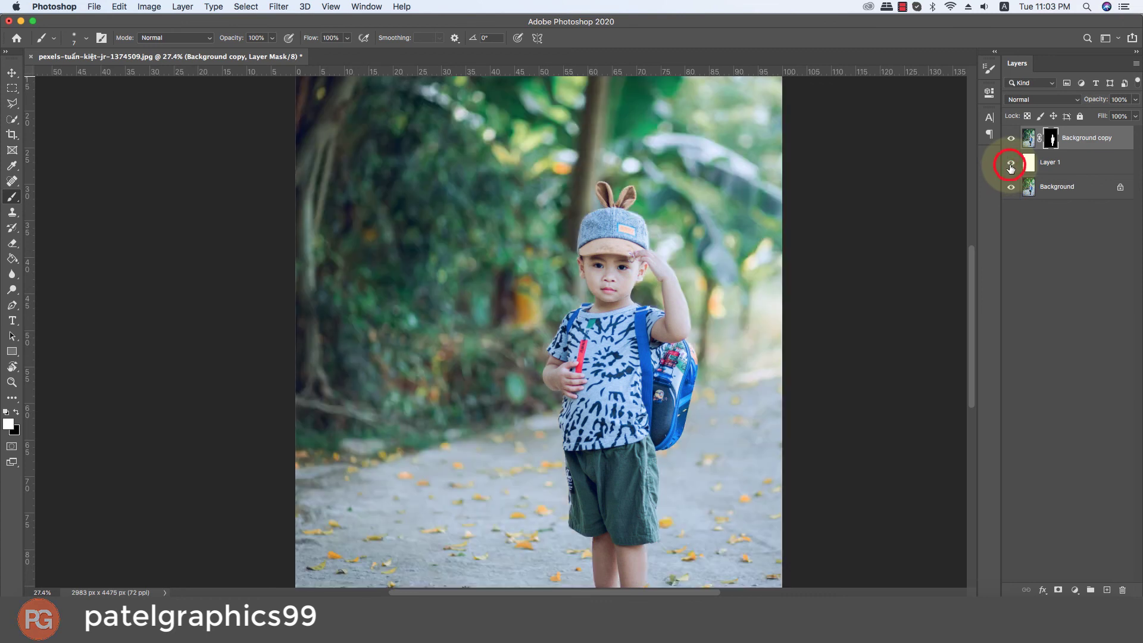
pyautogui.click(1011, 163)
pyautogui.click(1011, 163)
pyautogui.click(1010, 162)
pyautogui.scroll(-4, 664, 275)
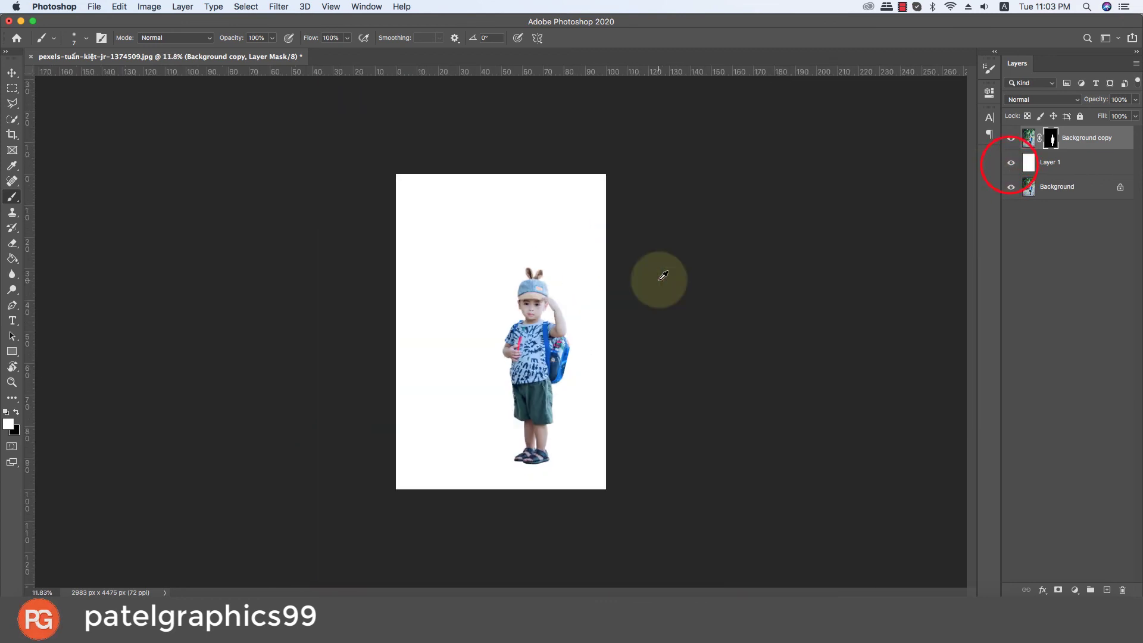
pyautogui.scroll(2, 659, 274)
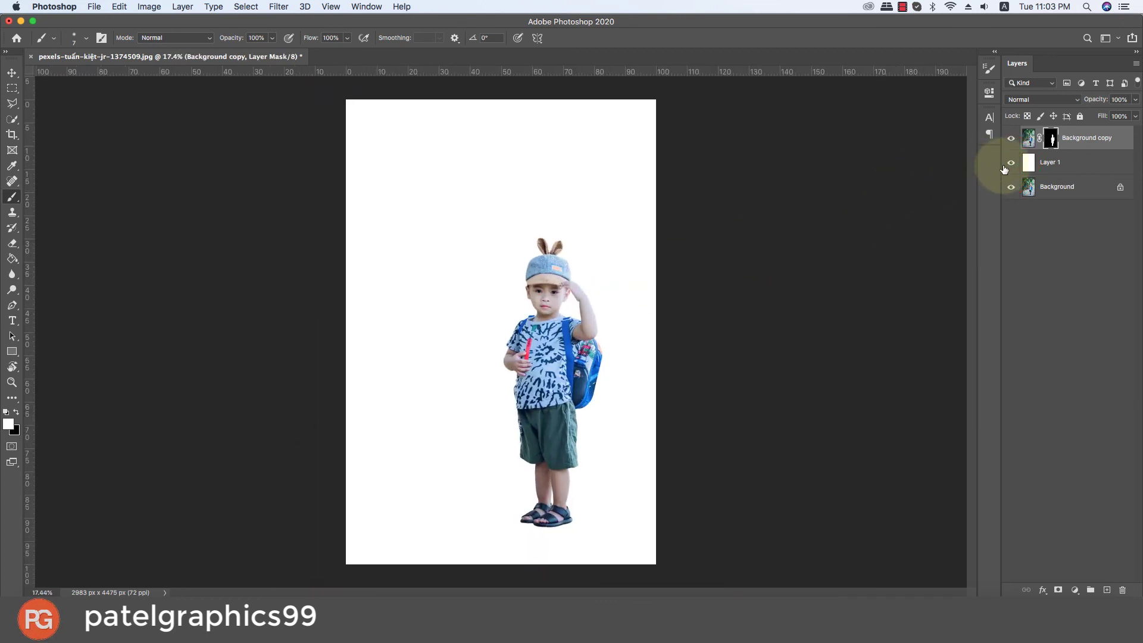
pyautogui.click(1004, 168)
pyautogui.click(1004, 168)
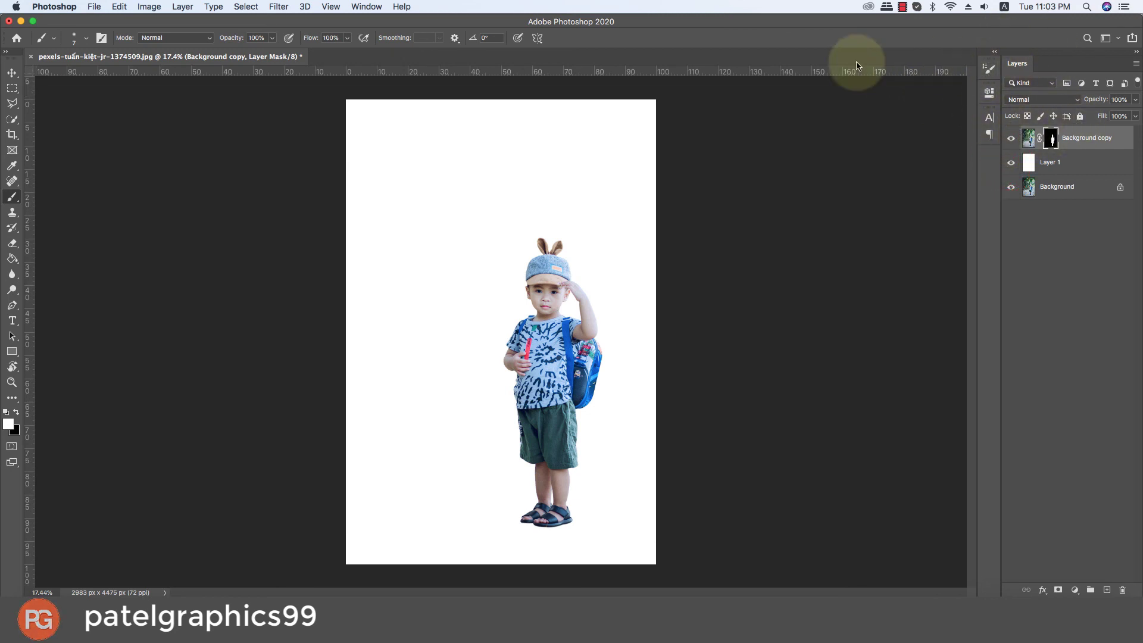
pyautogui.click(902, 6)
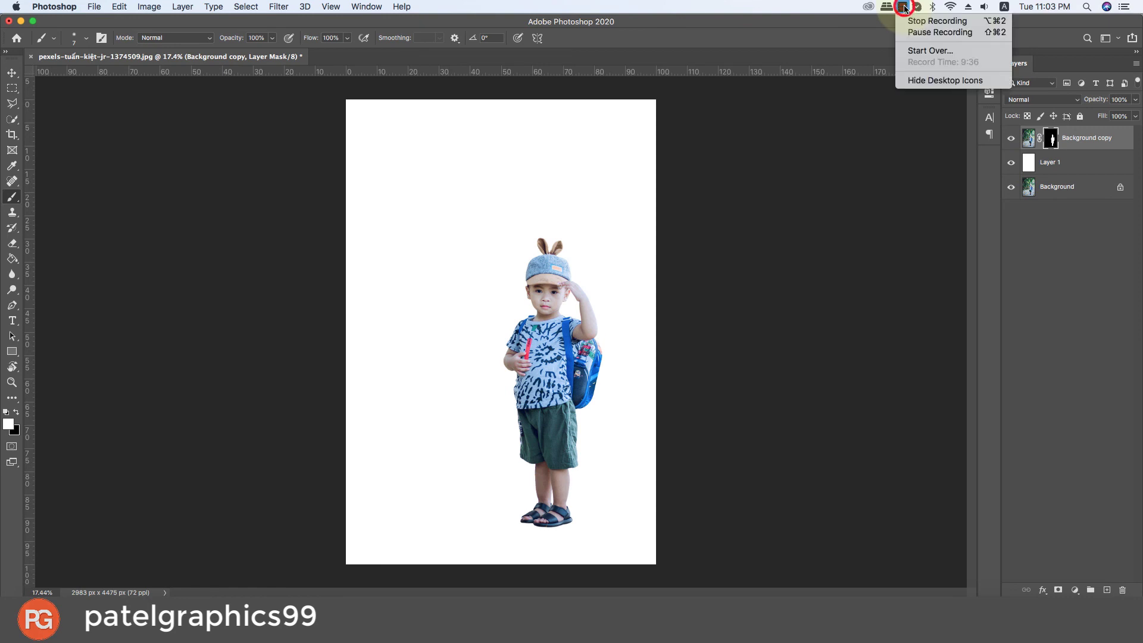
pyautogui.click(939, 23)
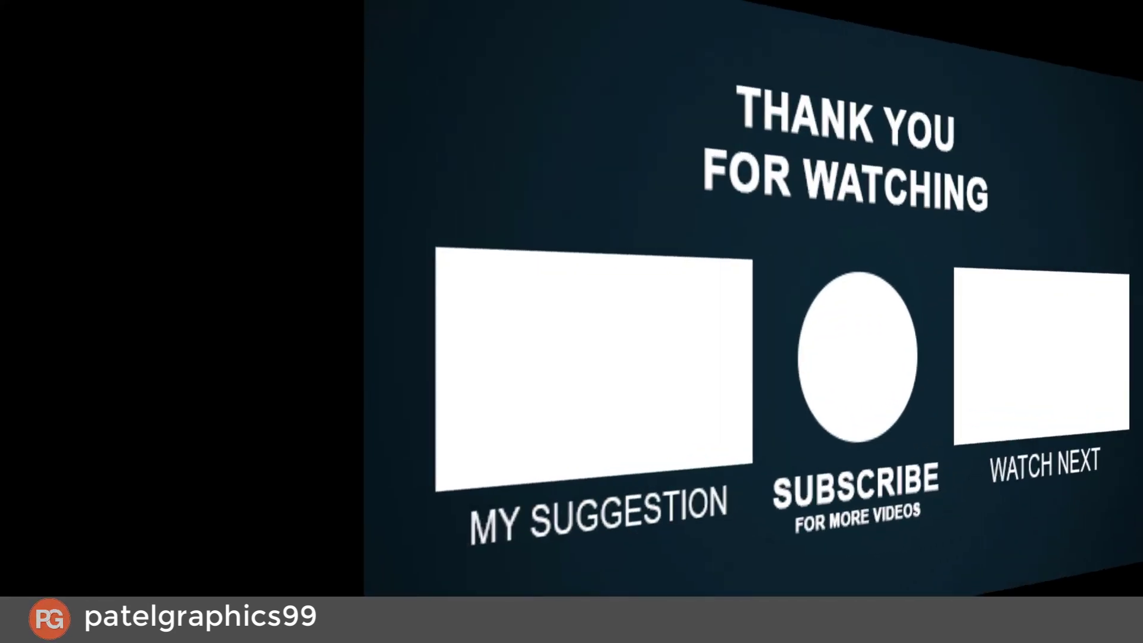